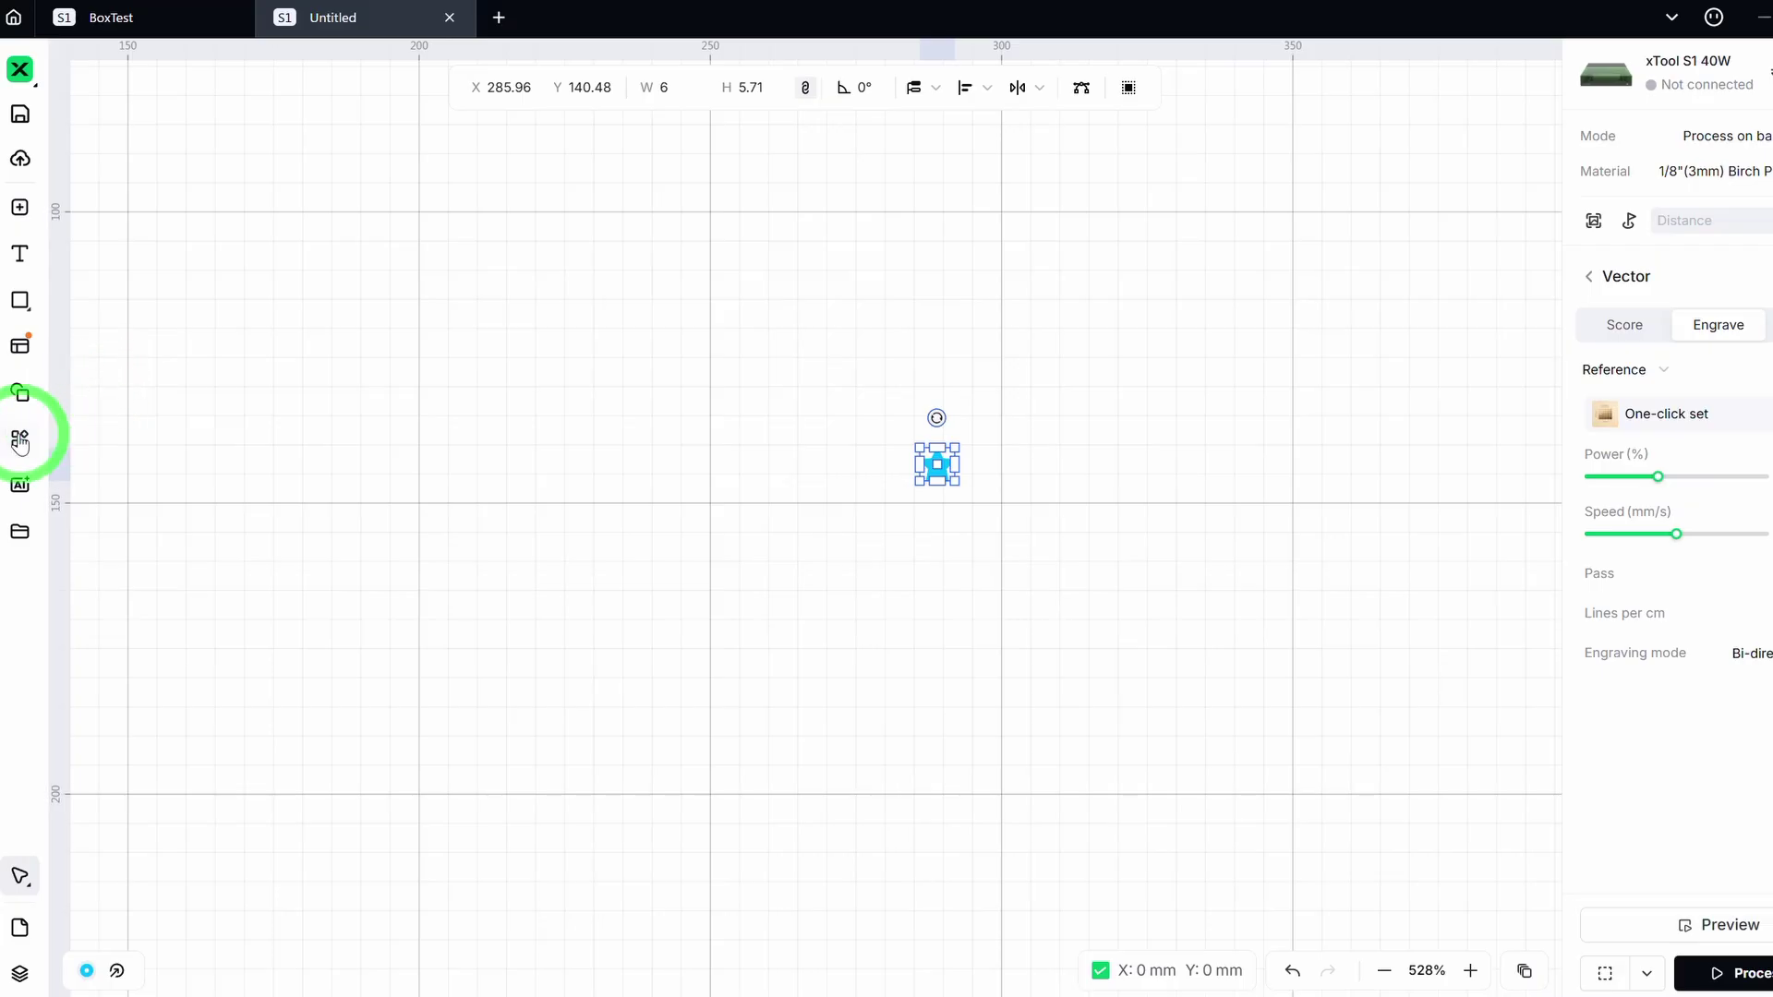
Create a star Material test array grid spanning 20–60% power and 300–500 mm/s speed
left_click(19, 442)
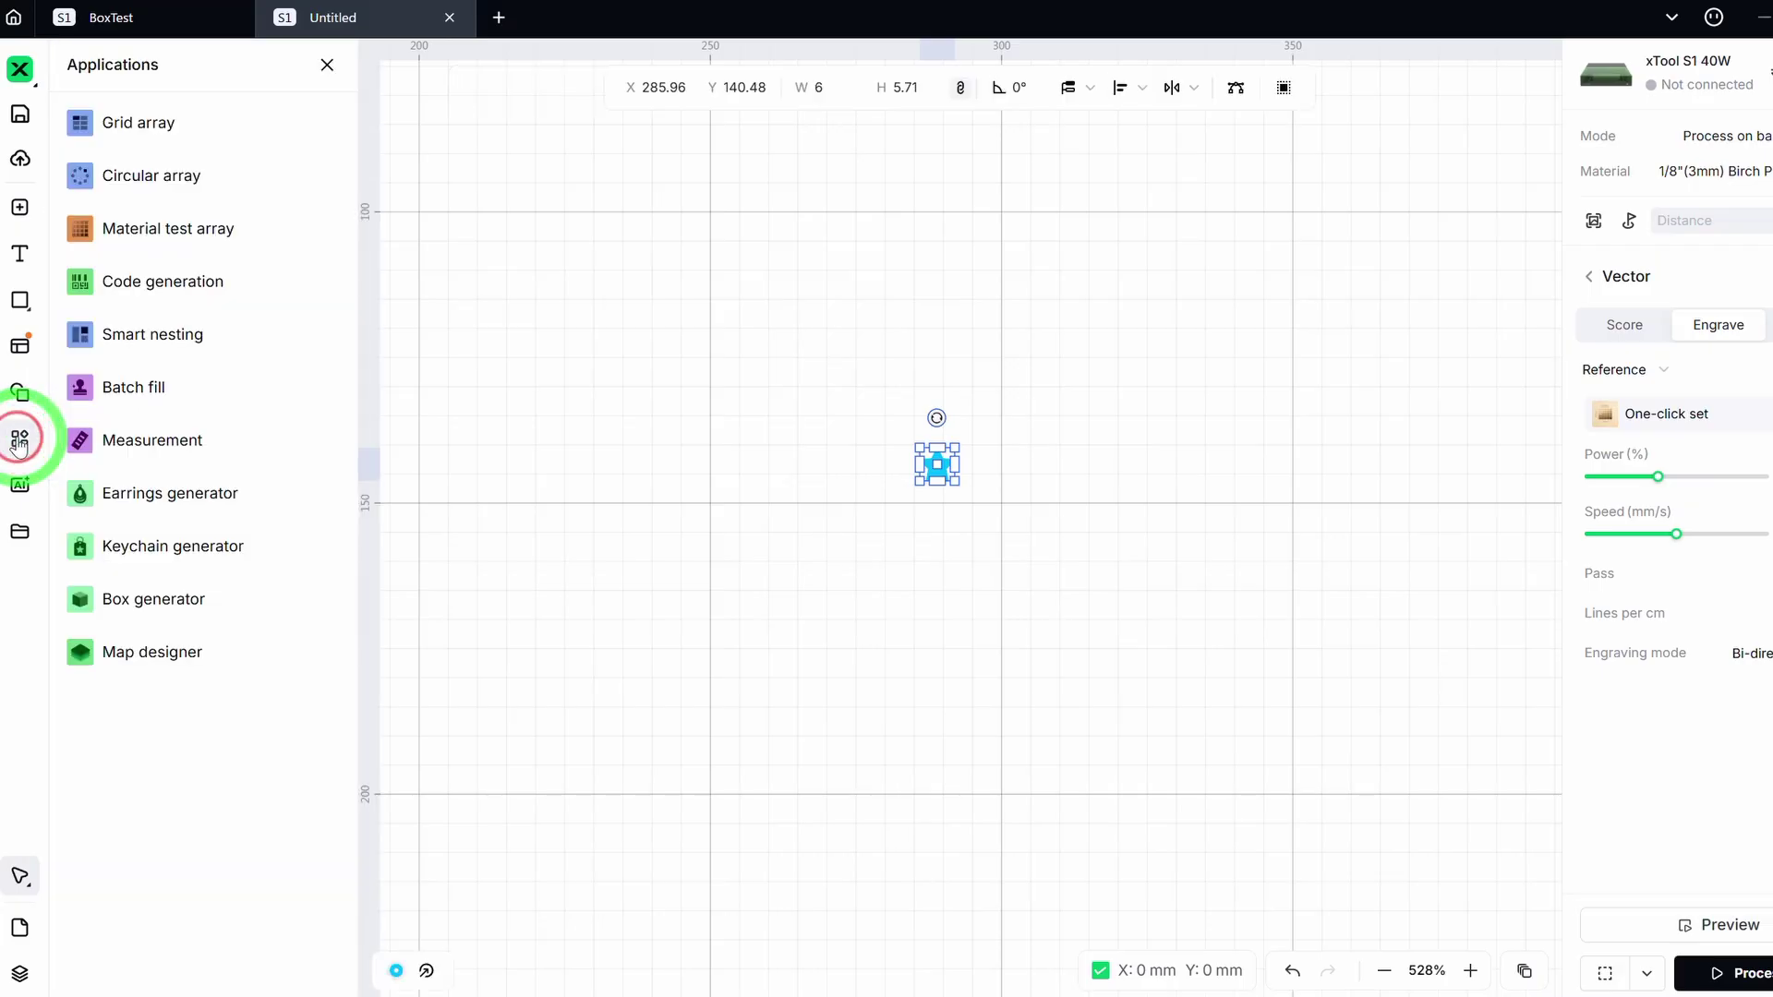
left_click(167, 231)
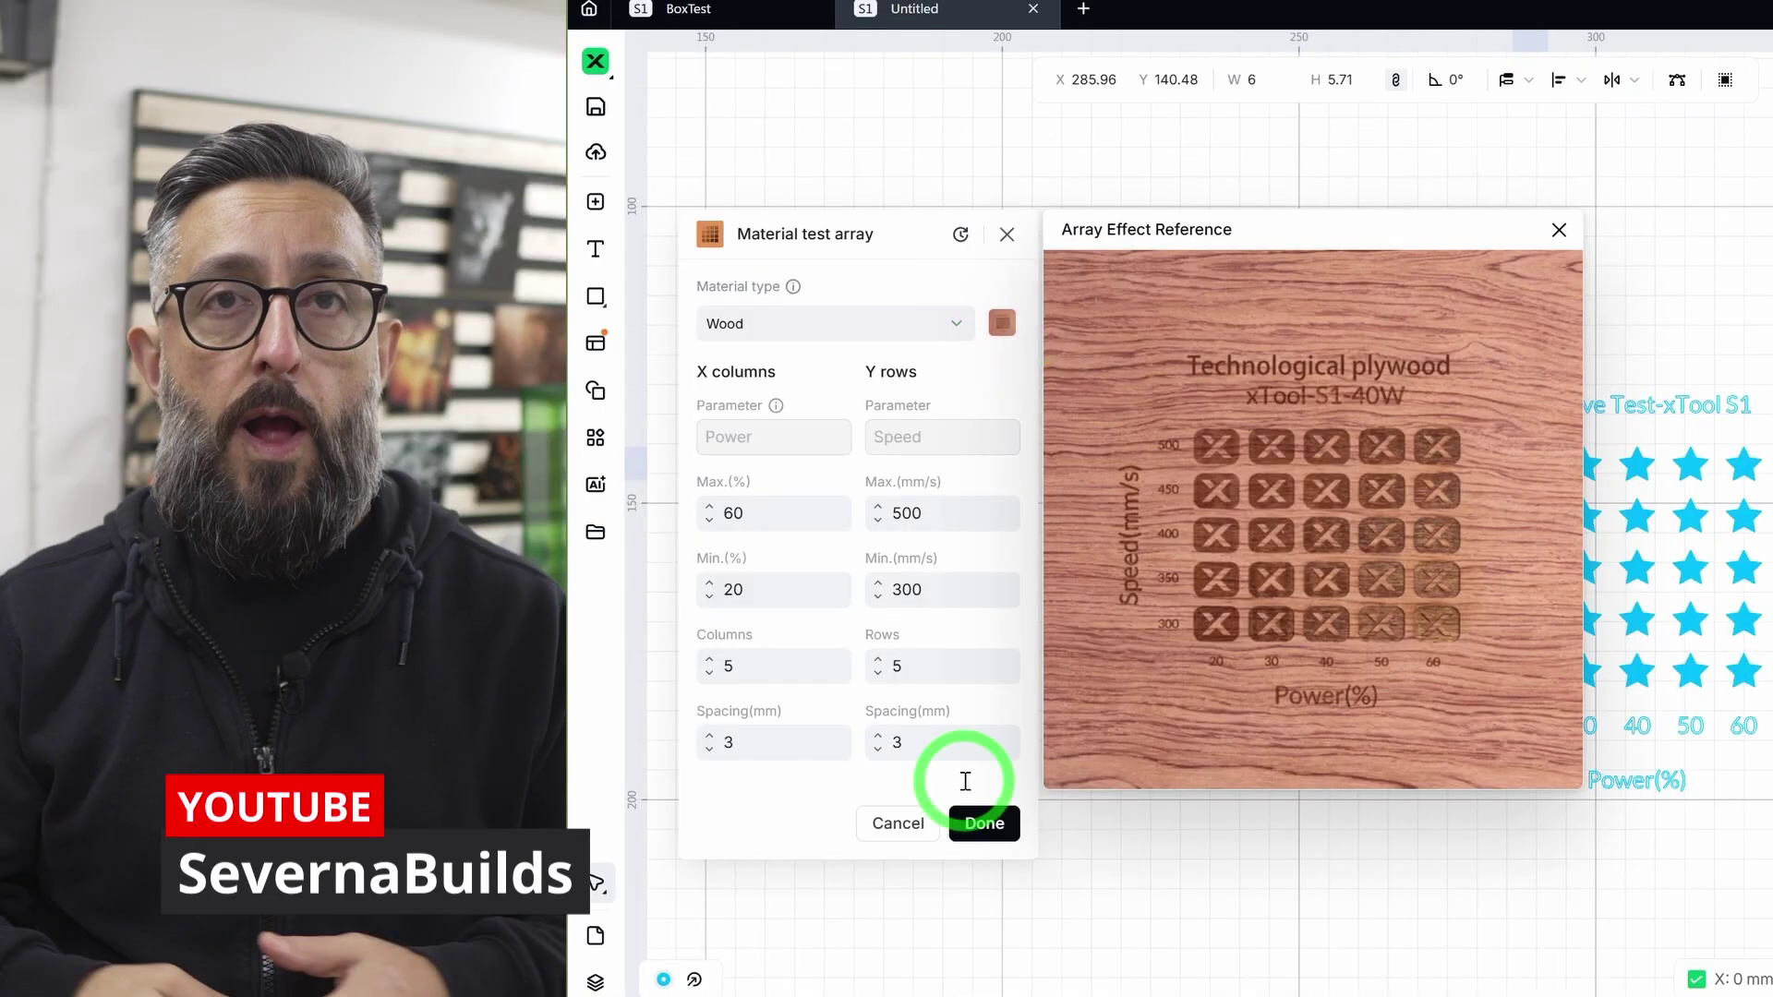
left_click(986, 819)
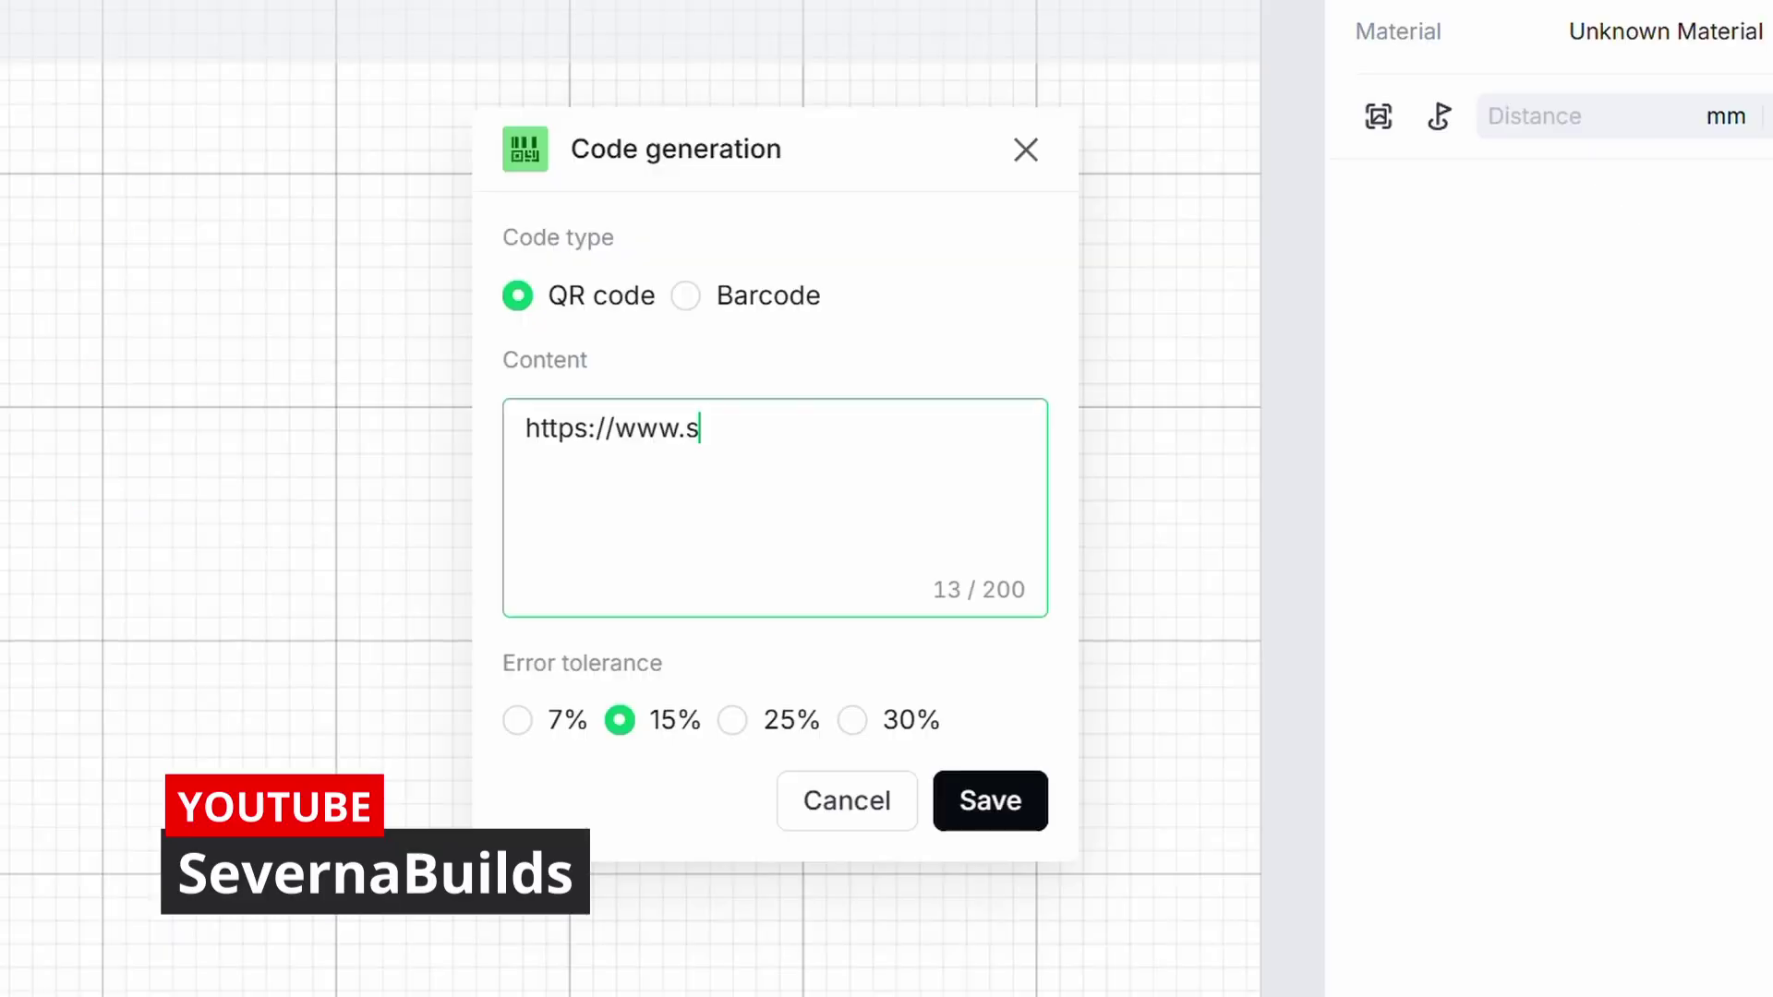
type("everna")
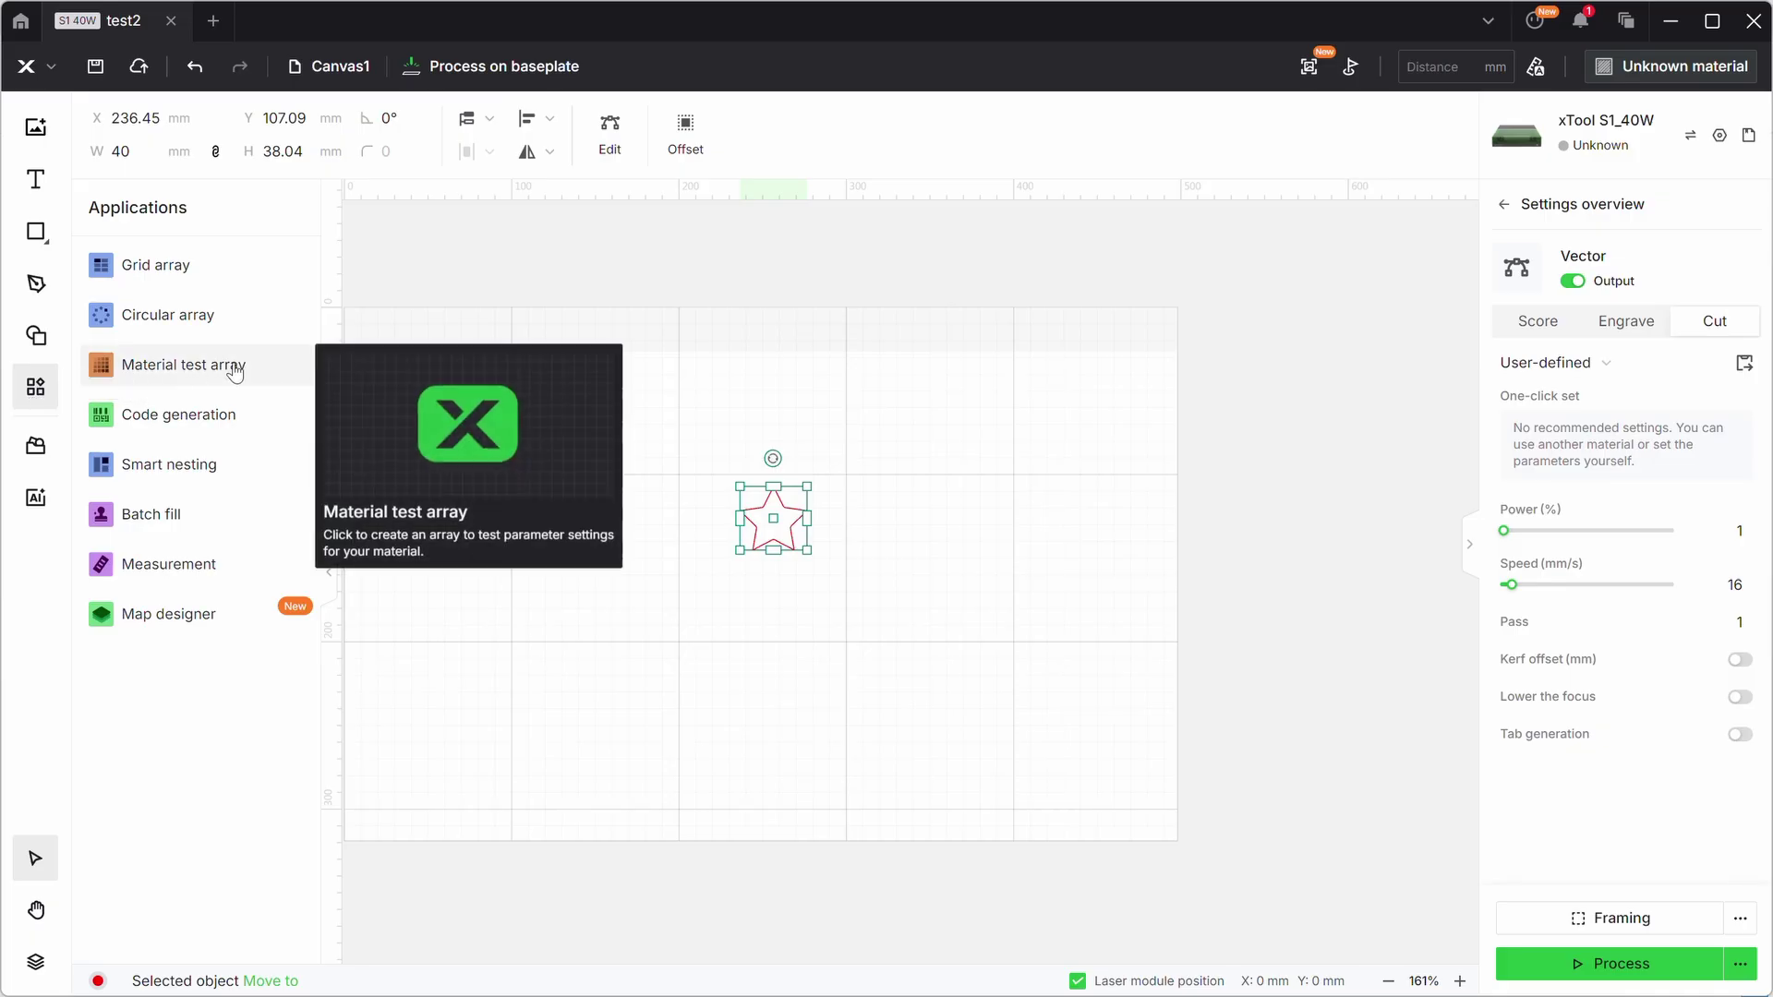
Add a filled engrave star and start a Material test array with Wood as material type
left_click(235, 366)
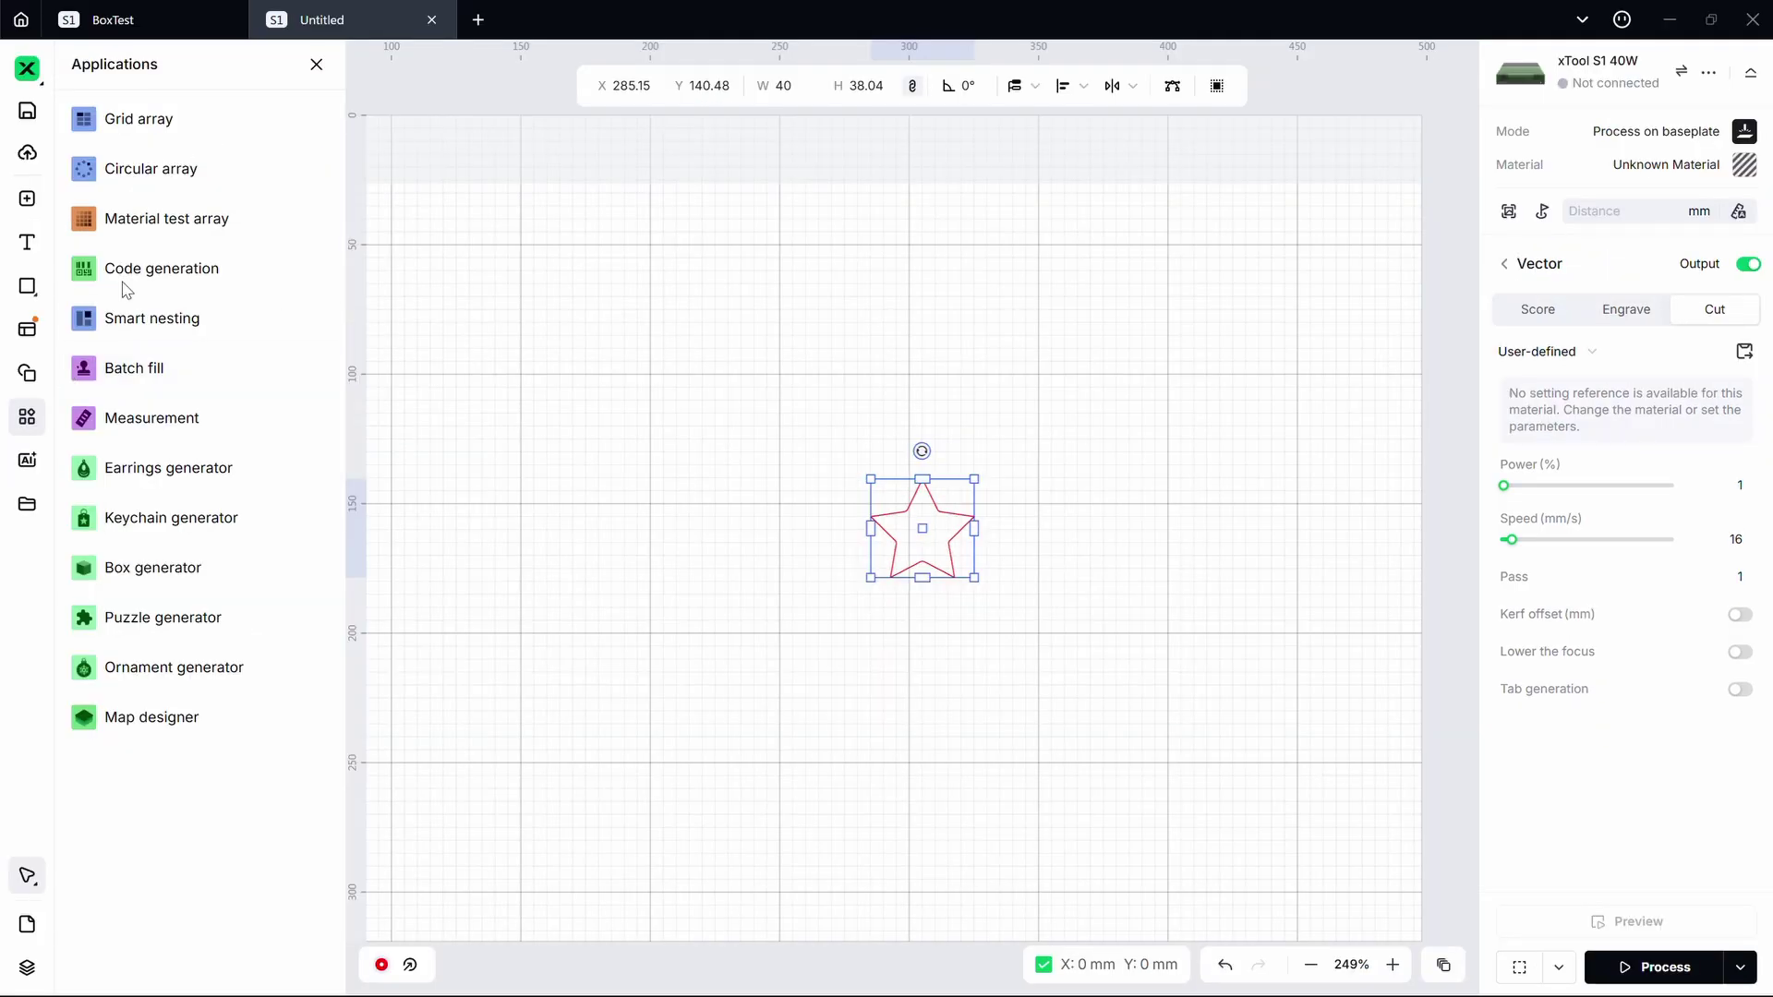
left_click(171, 220)
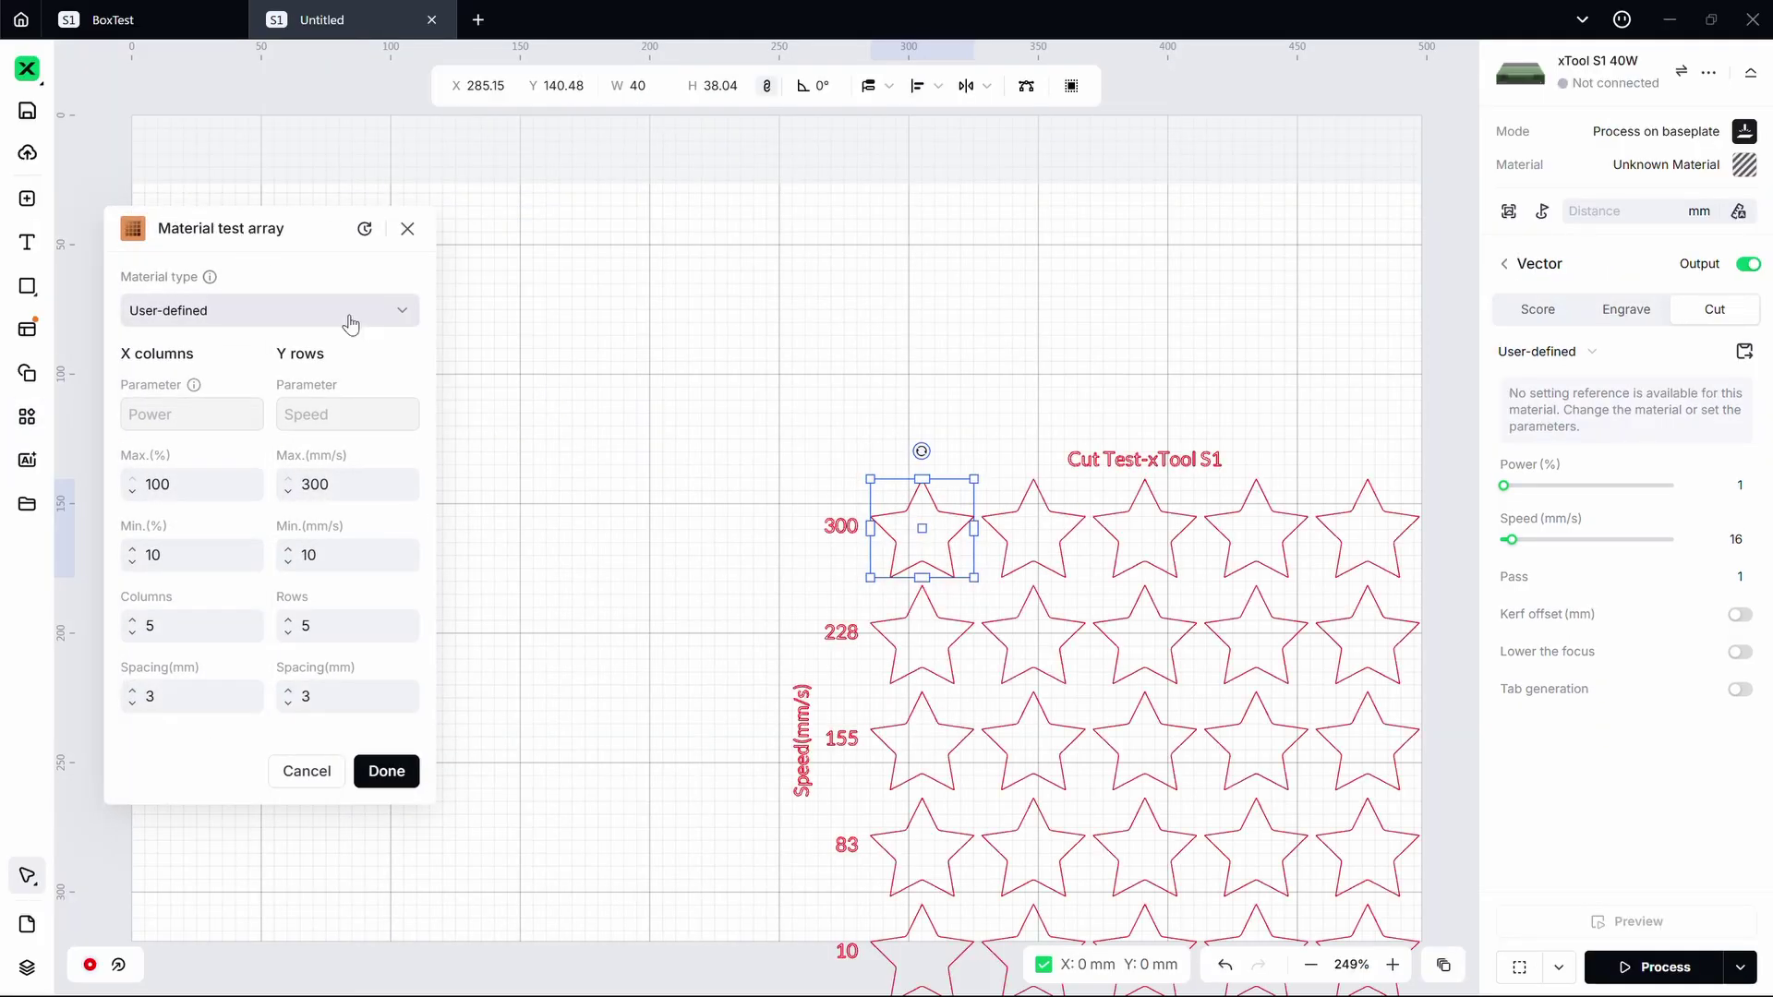
left_click(270, 449)
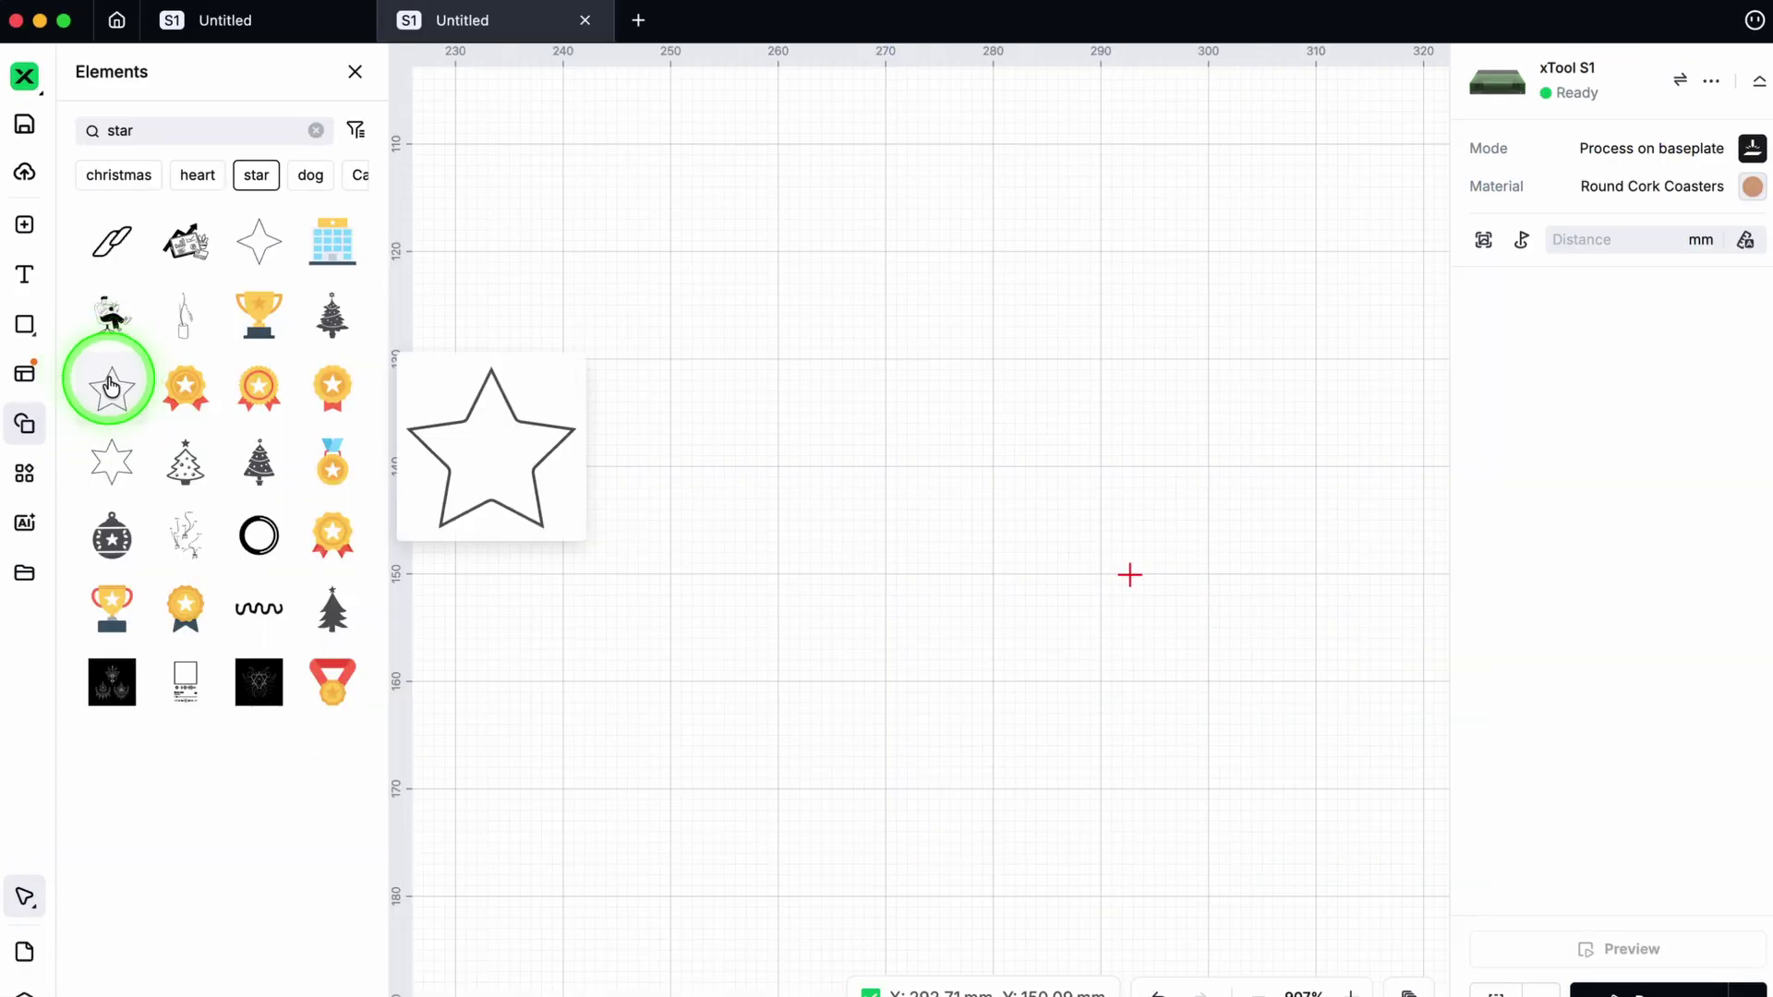
left_click(111, 386)
left_click(1623, 348)
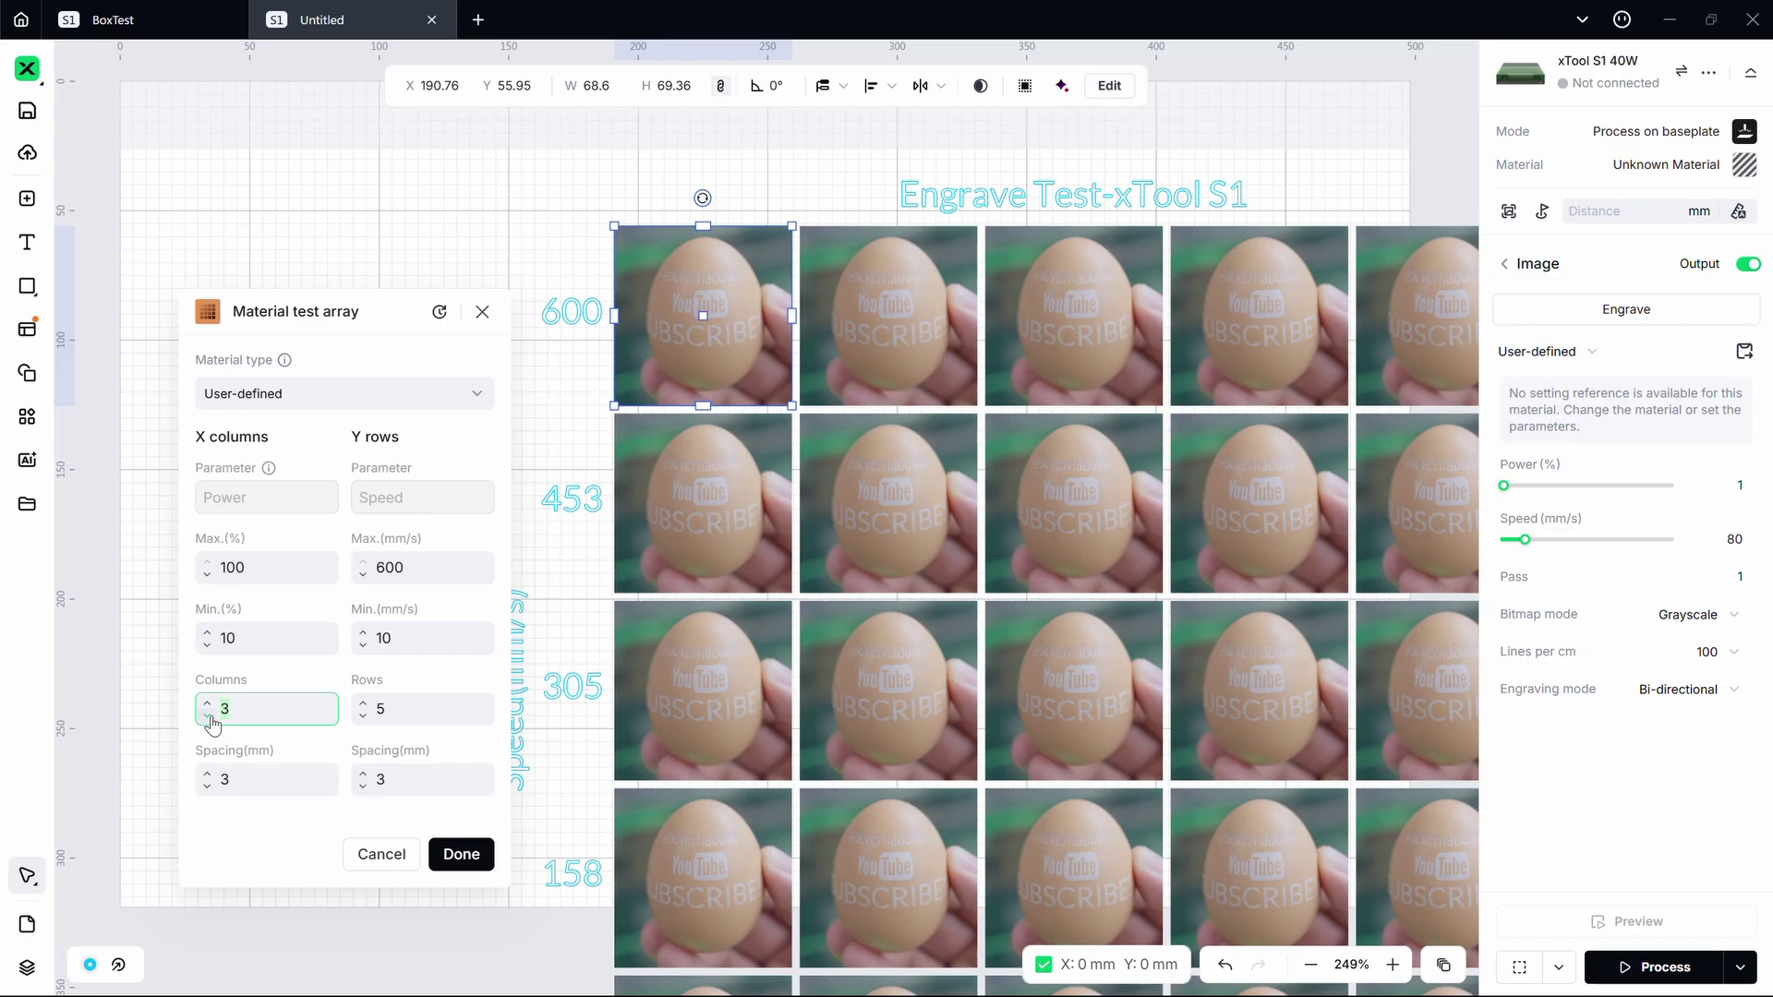
Adjust rows and columns and generate the 5×5 star grid for 8–15% power, 250–350 mm/s
left_click(362, 718)
left_click(362, 718)
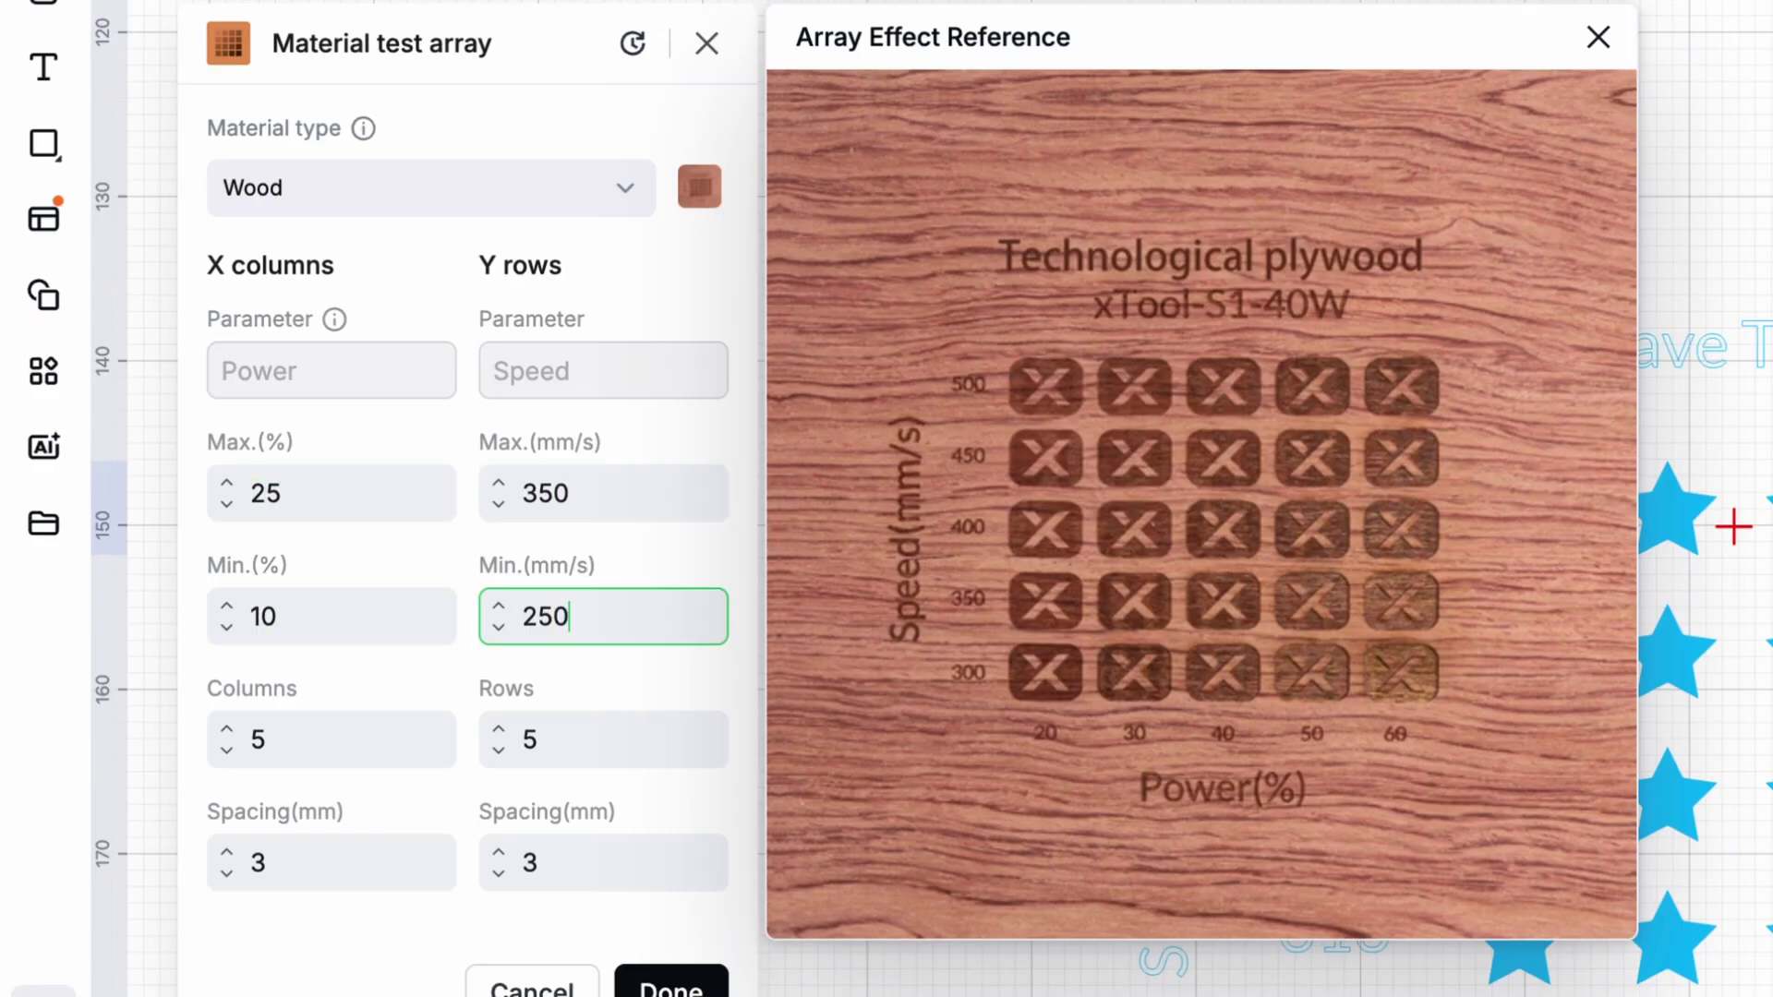
left_click(1090, 789)
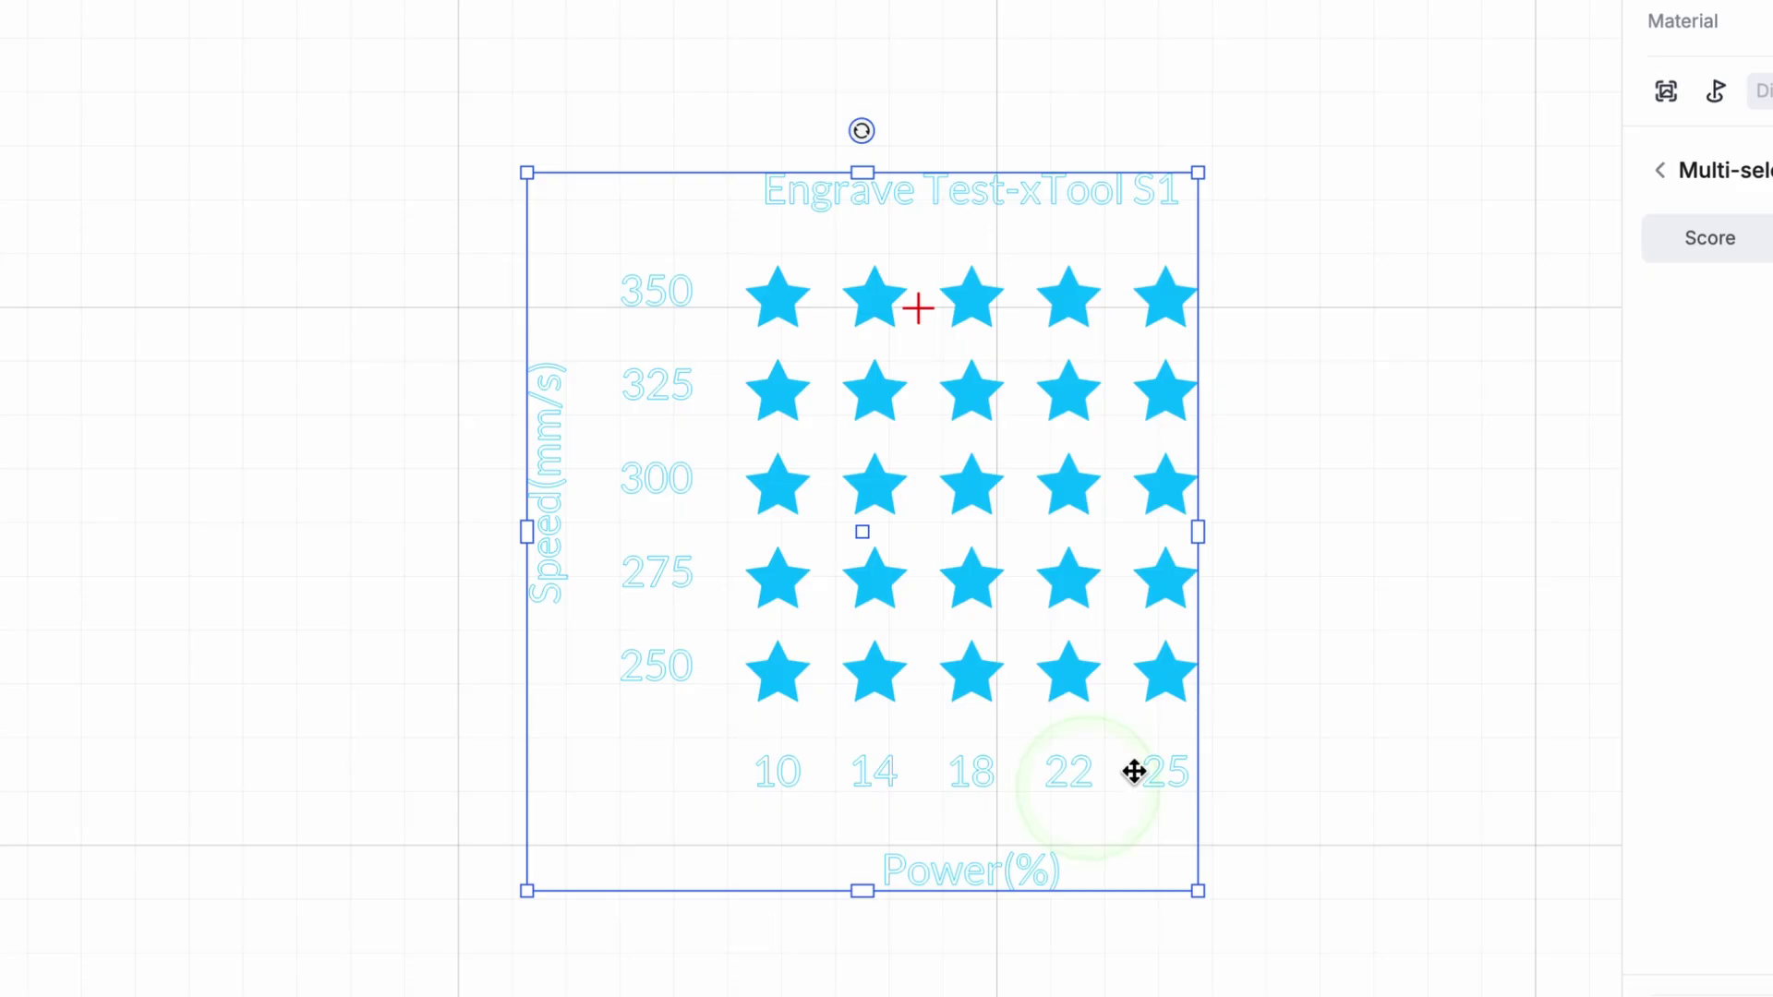
left_click(1404, 572)
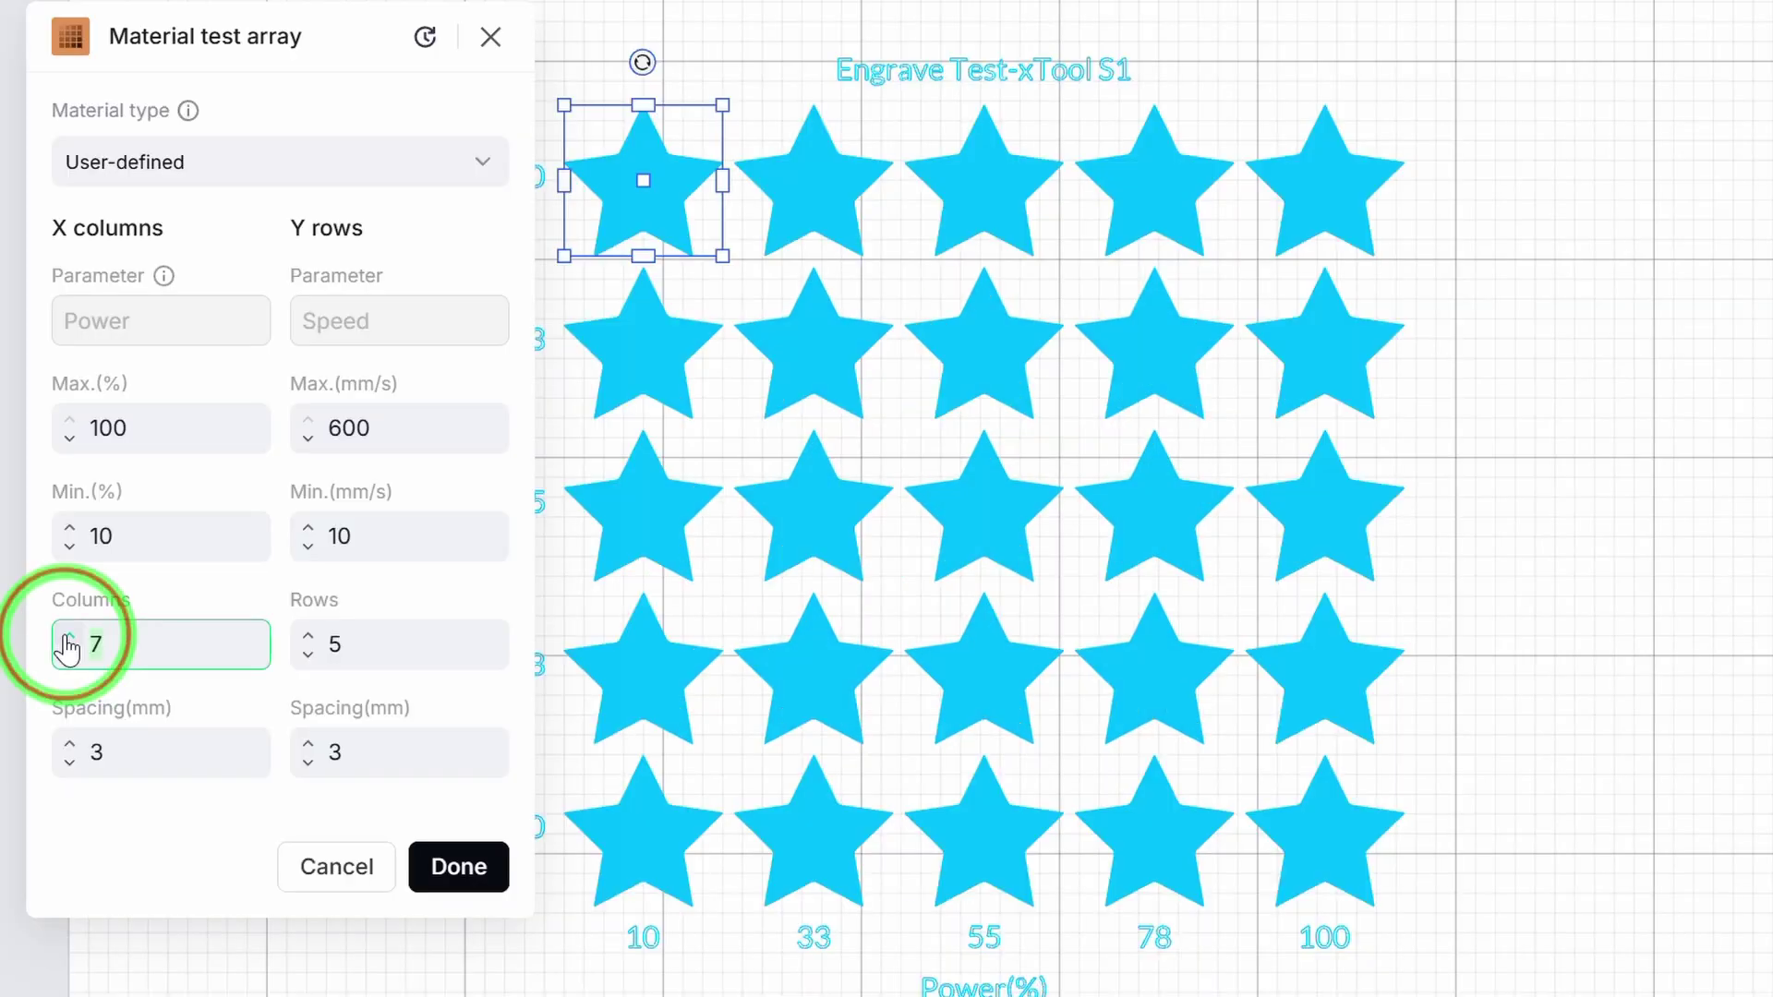
left_click(68, 636)
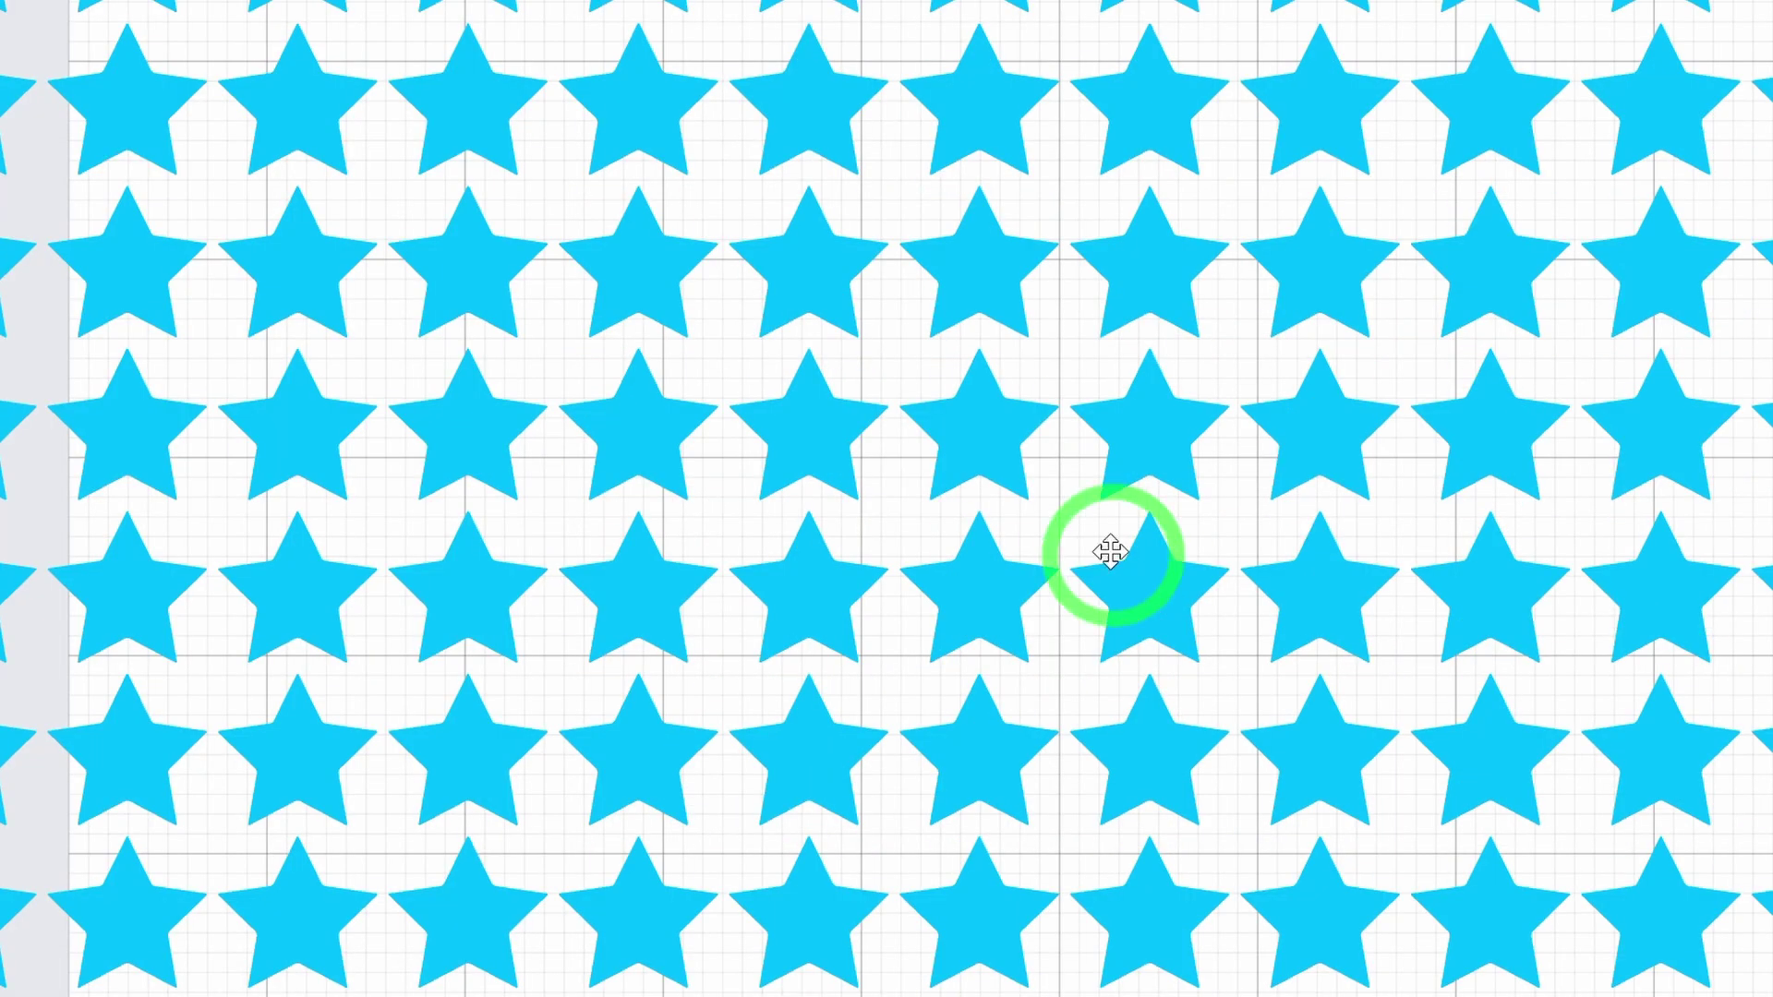
scroll(1109, 551, "down", 5)
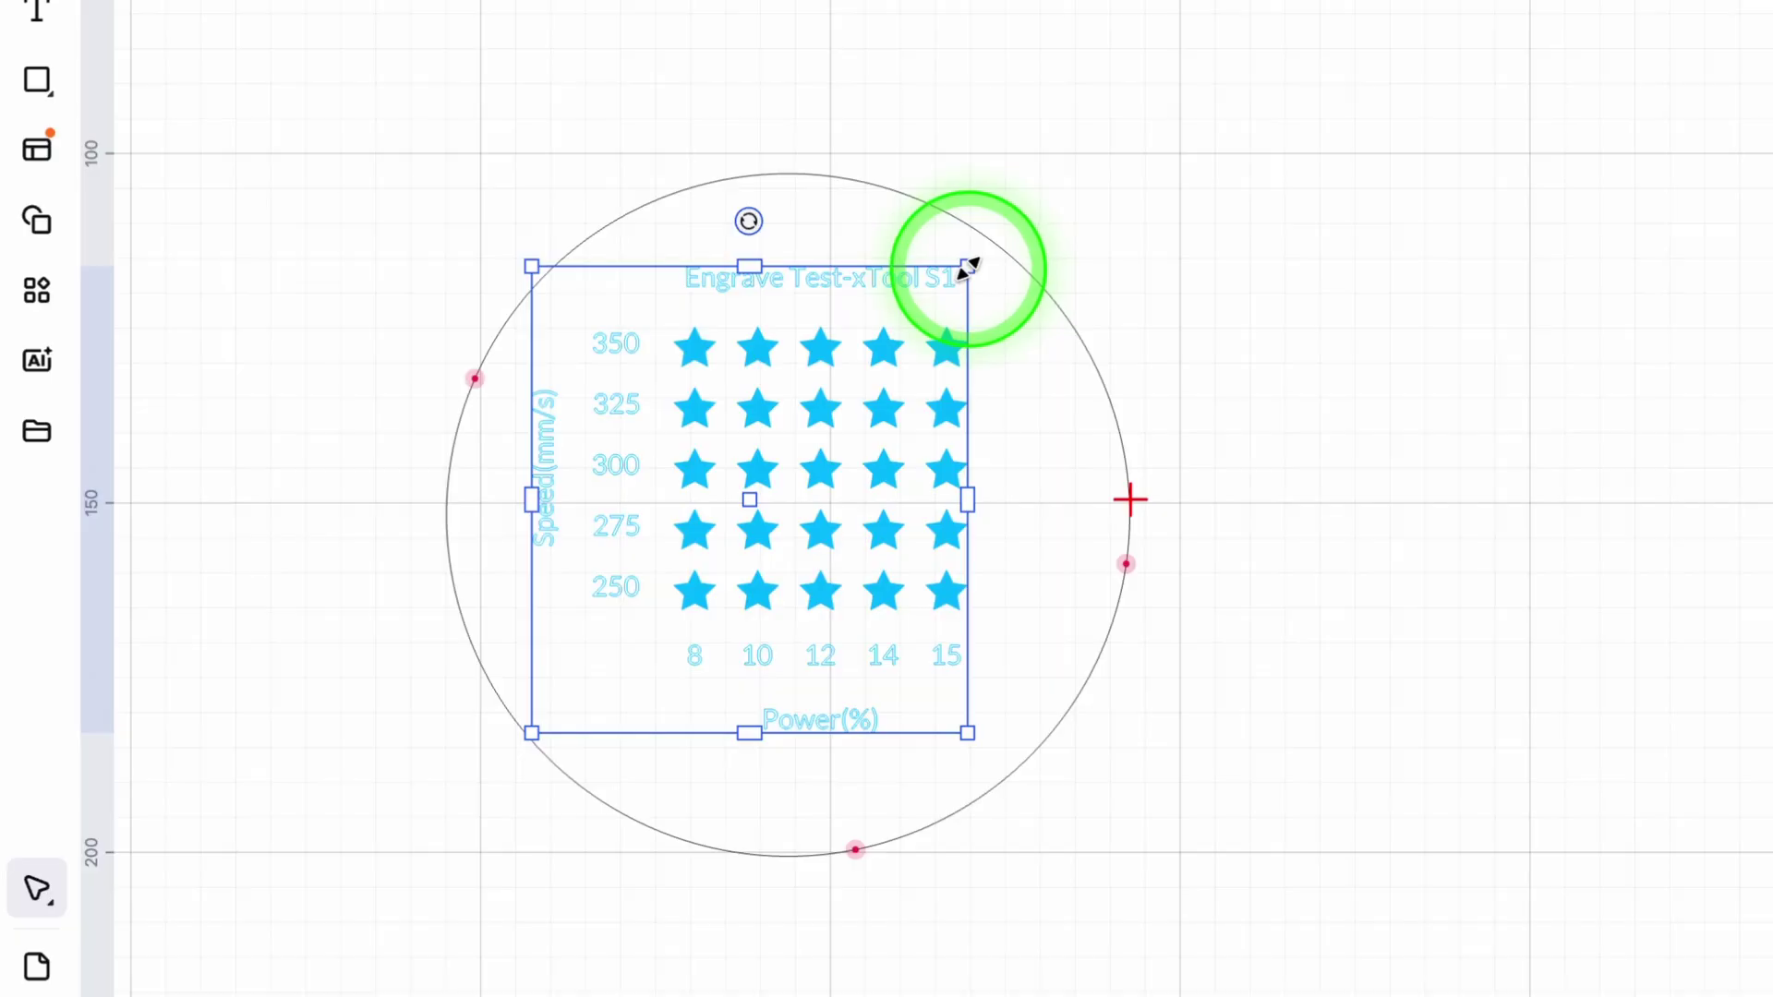
Enlarge the star grid, shift it down-left inside the circle, and set 140 lines per cm
left_click_drag(967, 267, 1144, 179)
left_click_drag(914, 364, 778, 503)
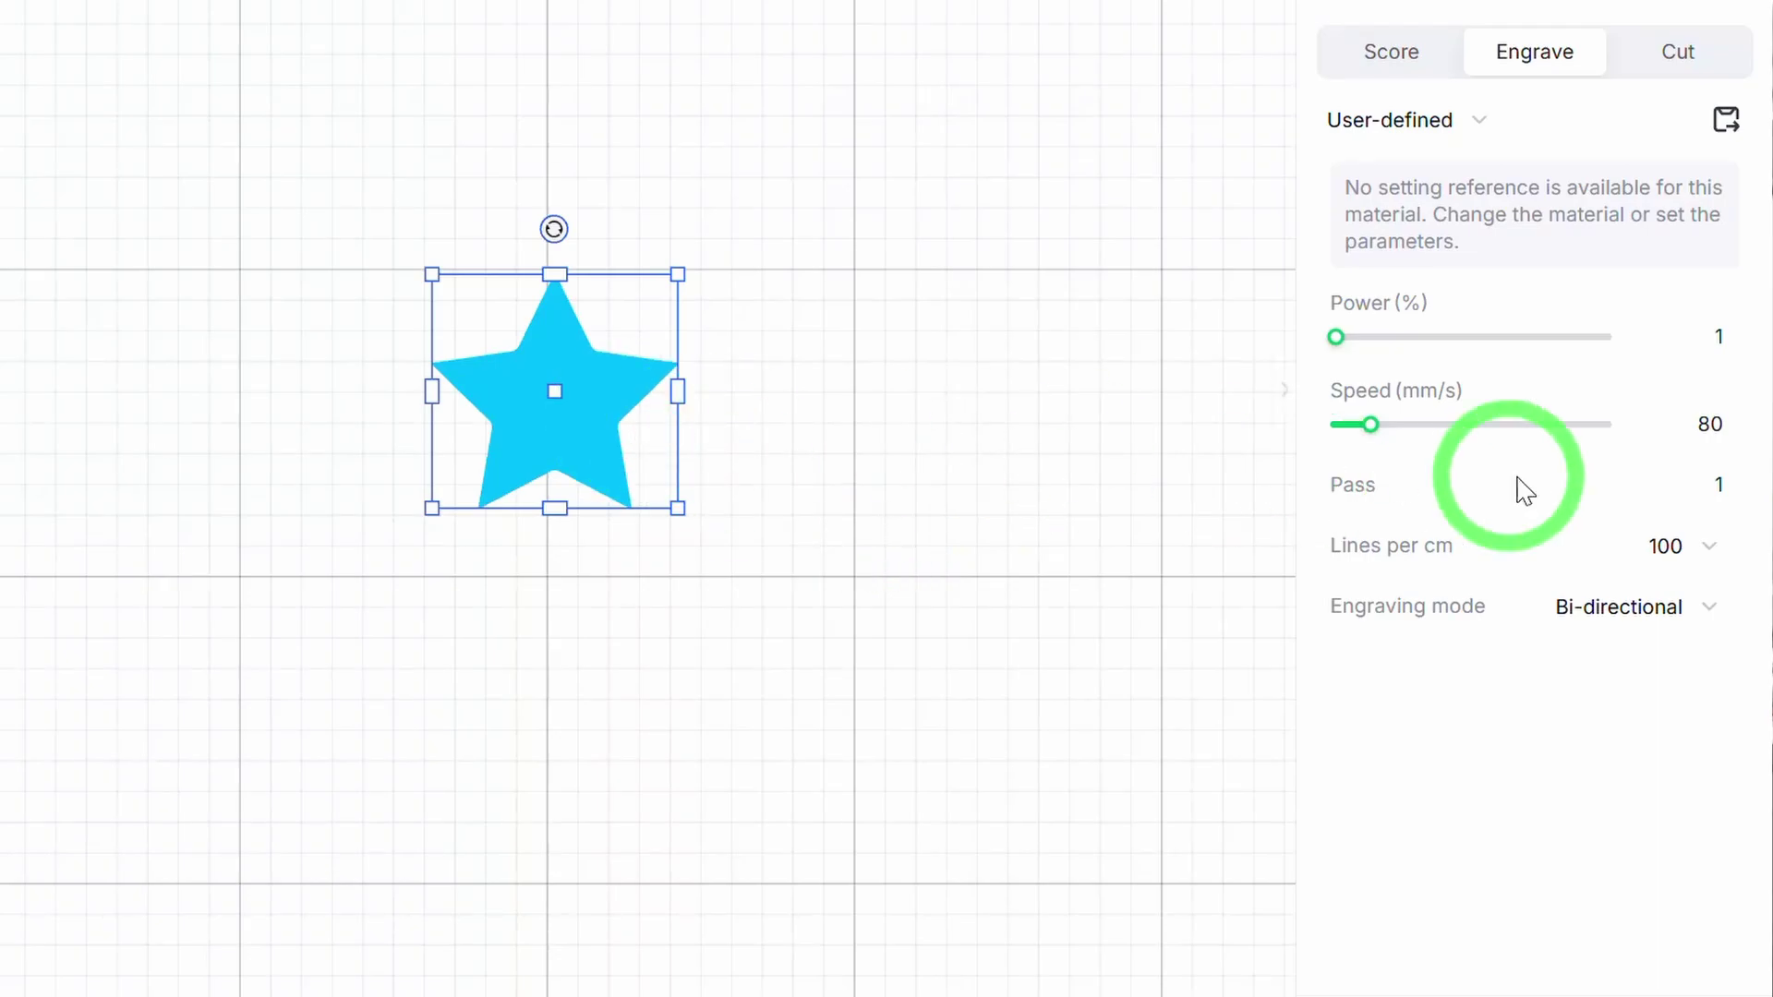
left_click(1663, 546)
scroll(1579, 734, "down", 2)
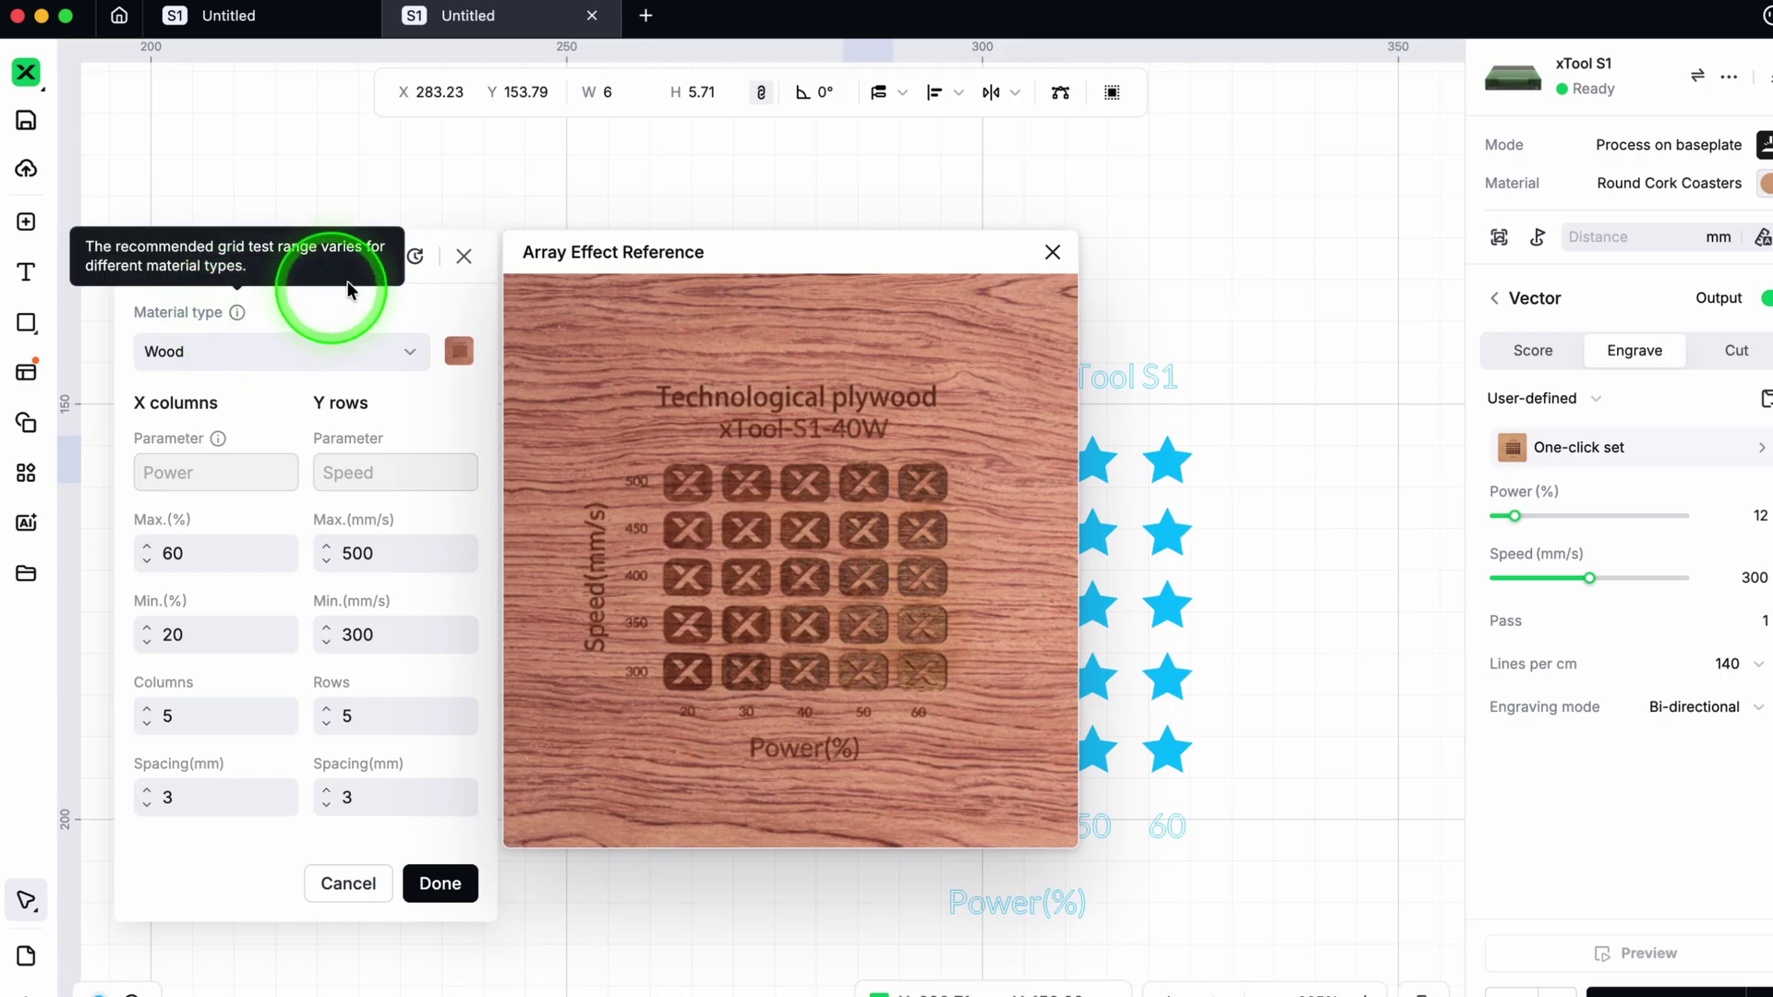
Open the test history and scroll through the earlier material test arrays
left_click(412, 261)
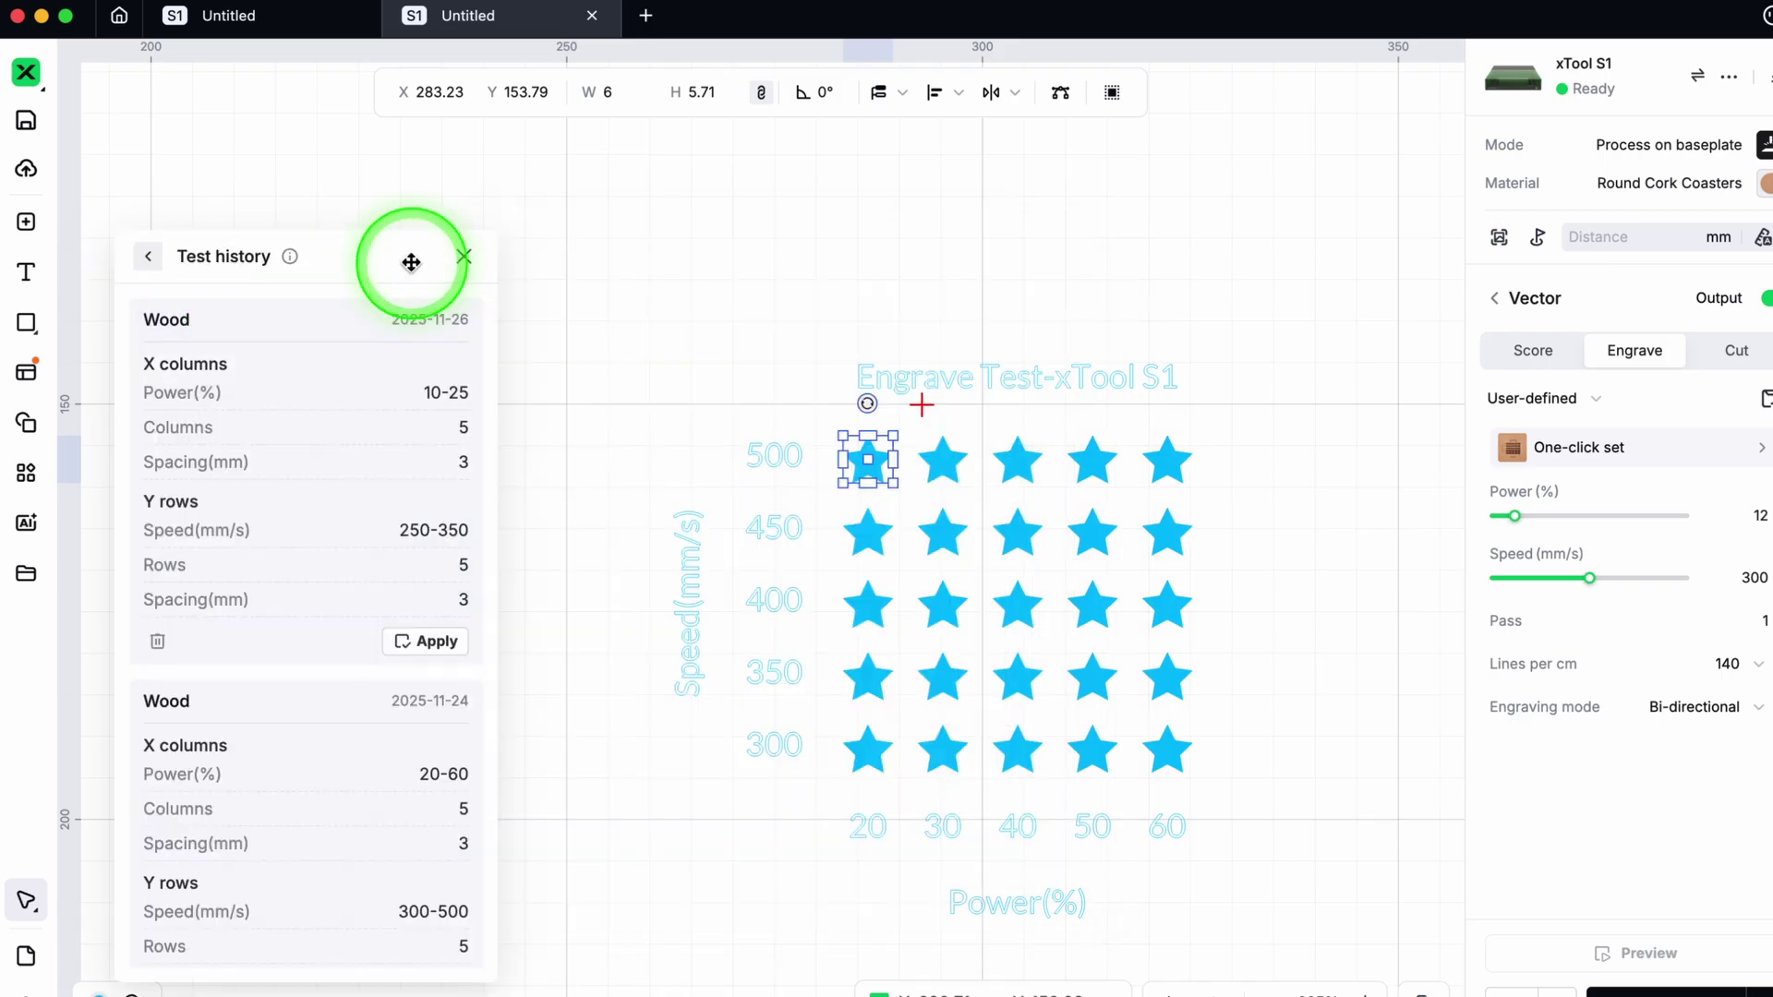
scroll(319, 447, "down", 5)
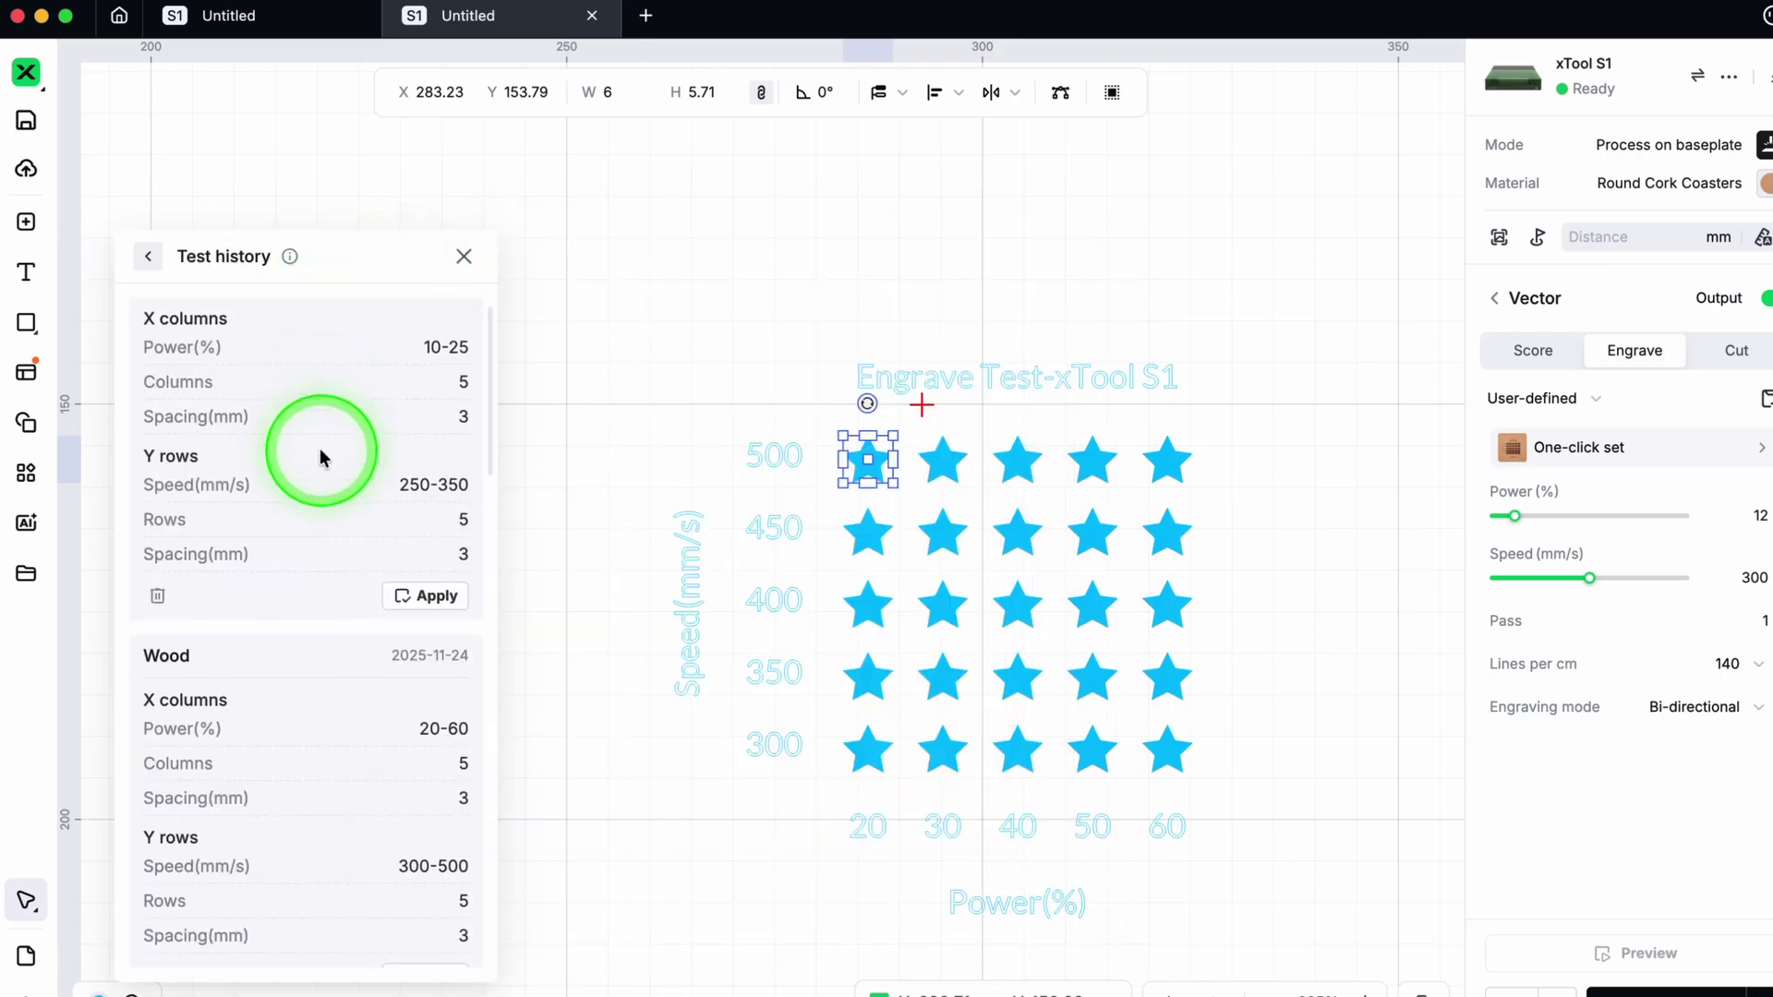
scroll(320, 447, "down", 7)
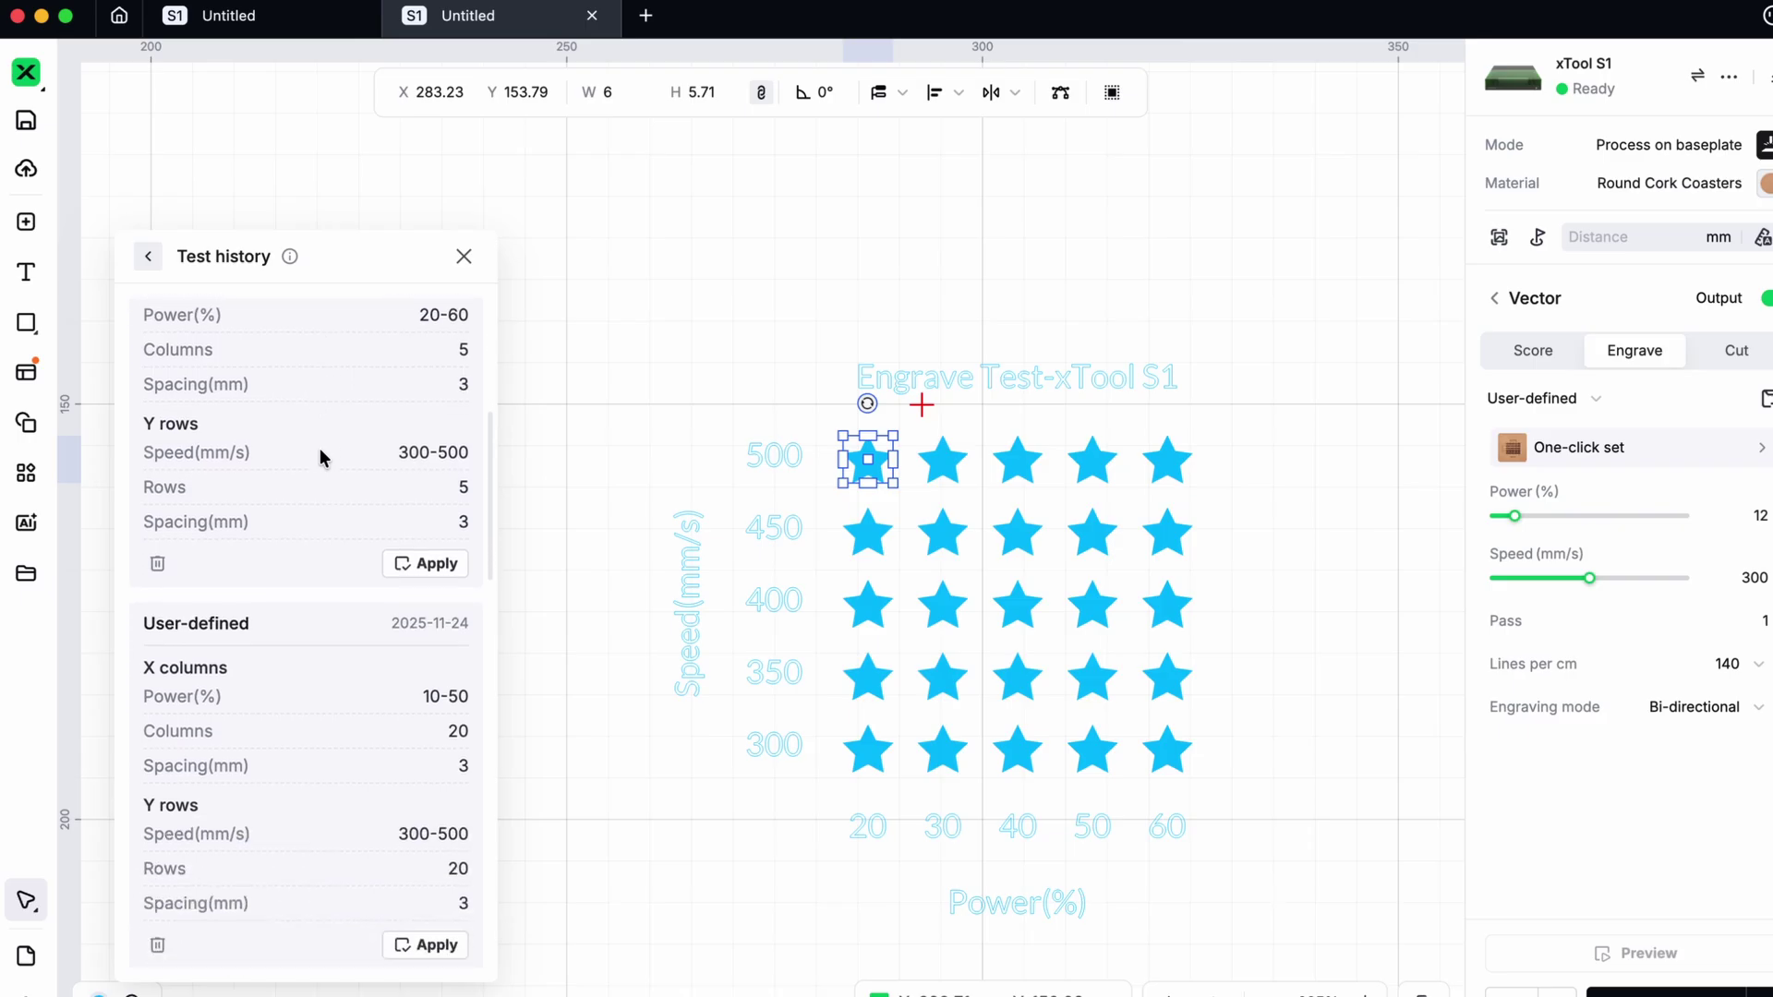
scroll(319, 447, "down", 7)
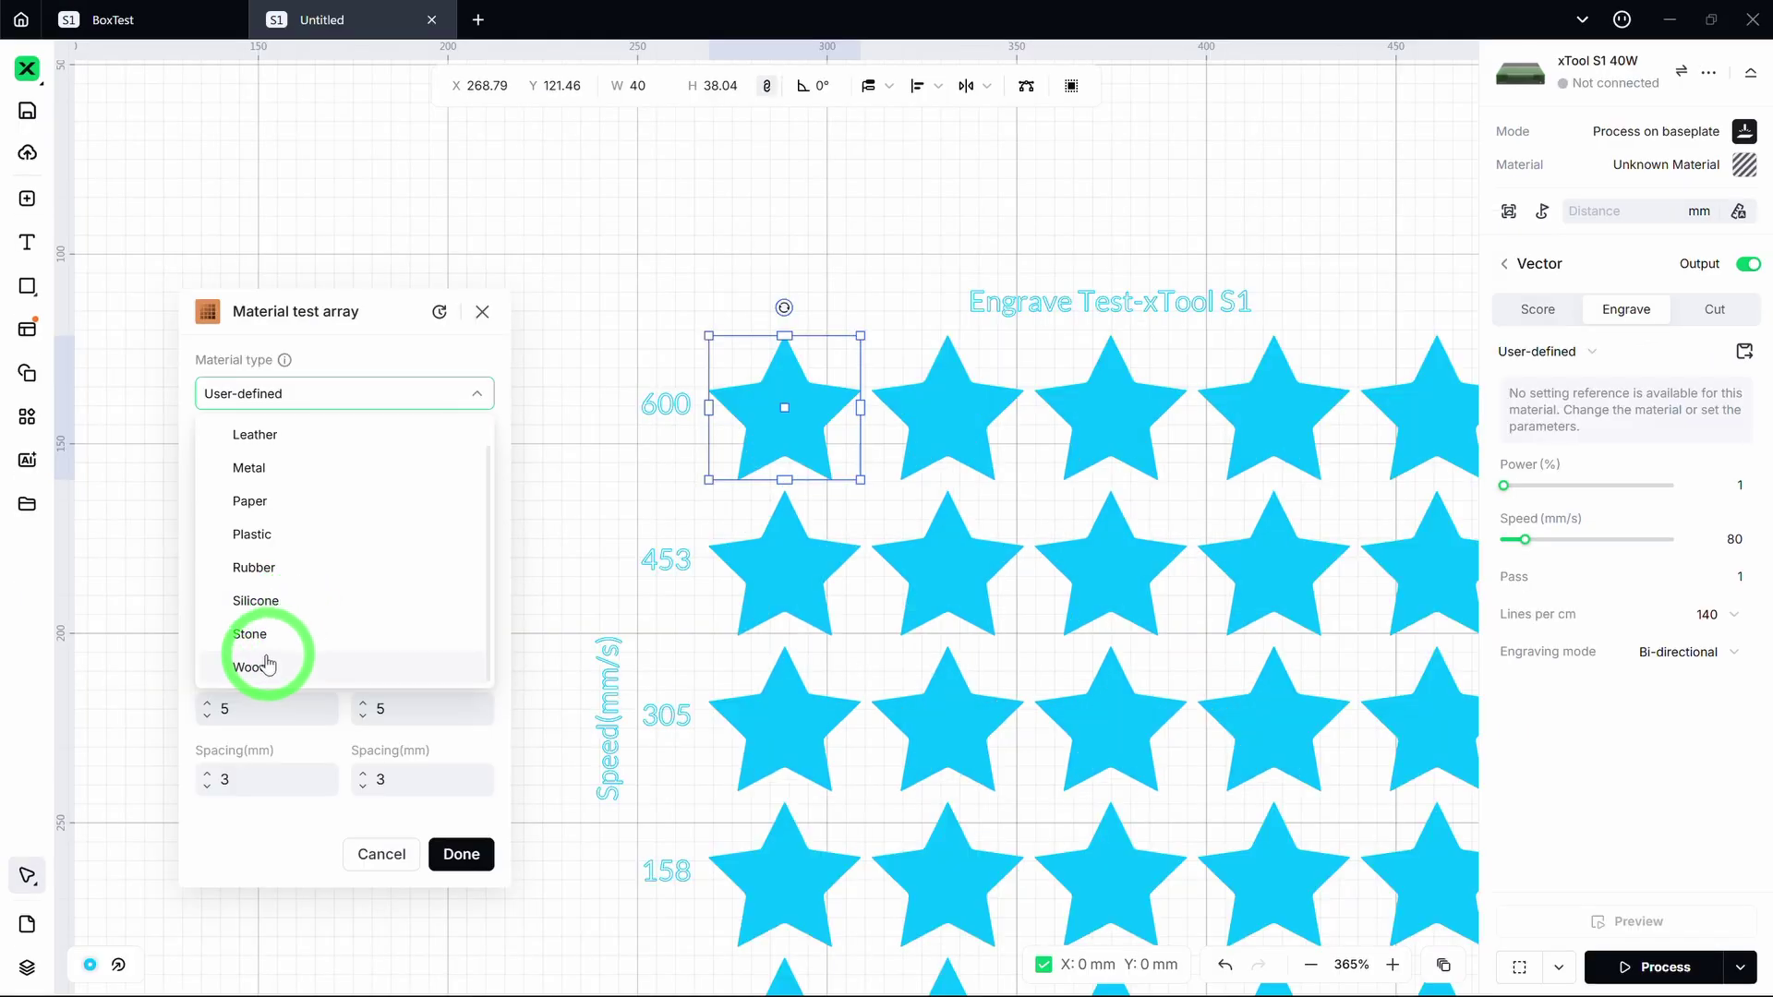
Switch the material type through Wood, Leather, Stone, Wood, Silicone and finally Paper
left_click(262, 668)
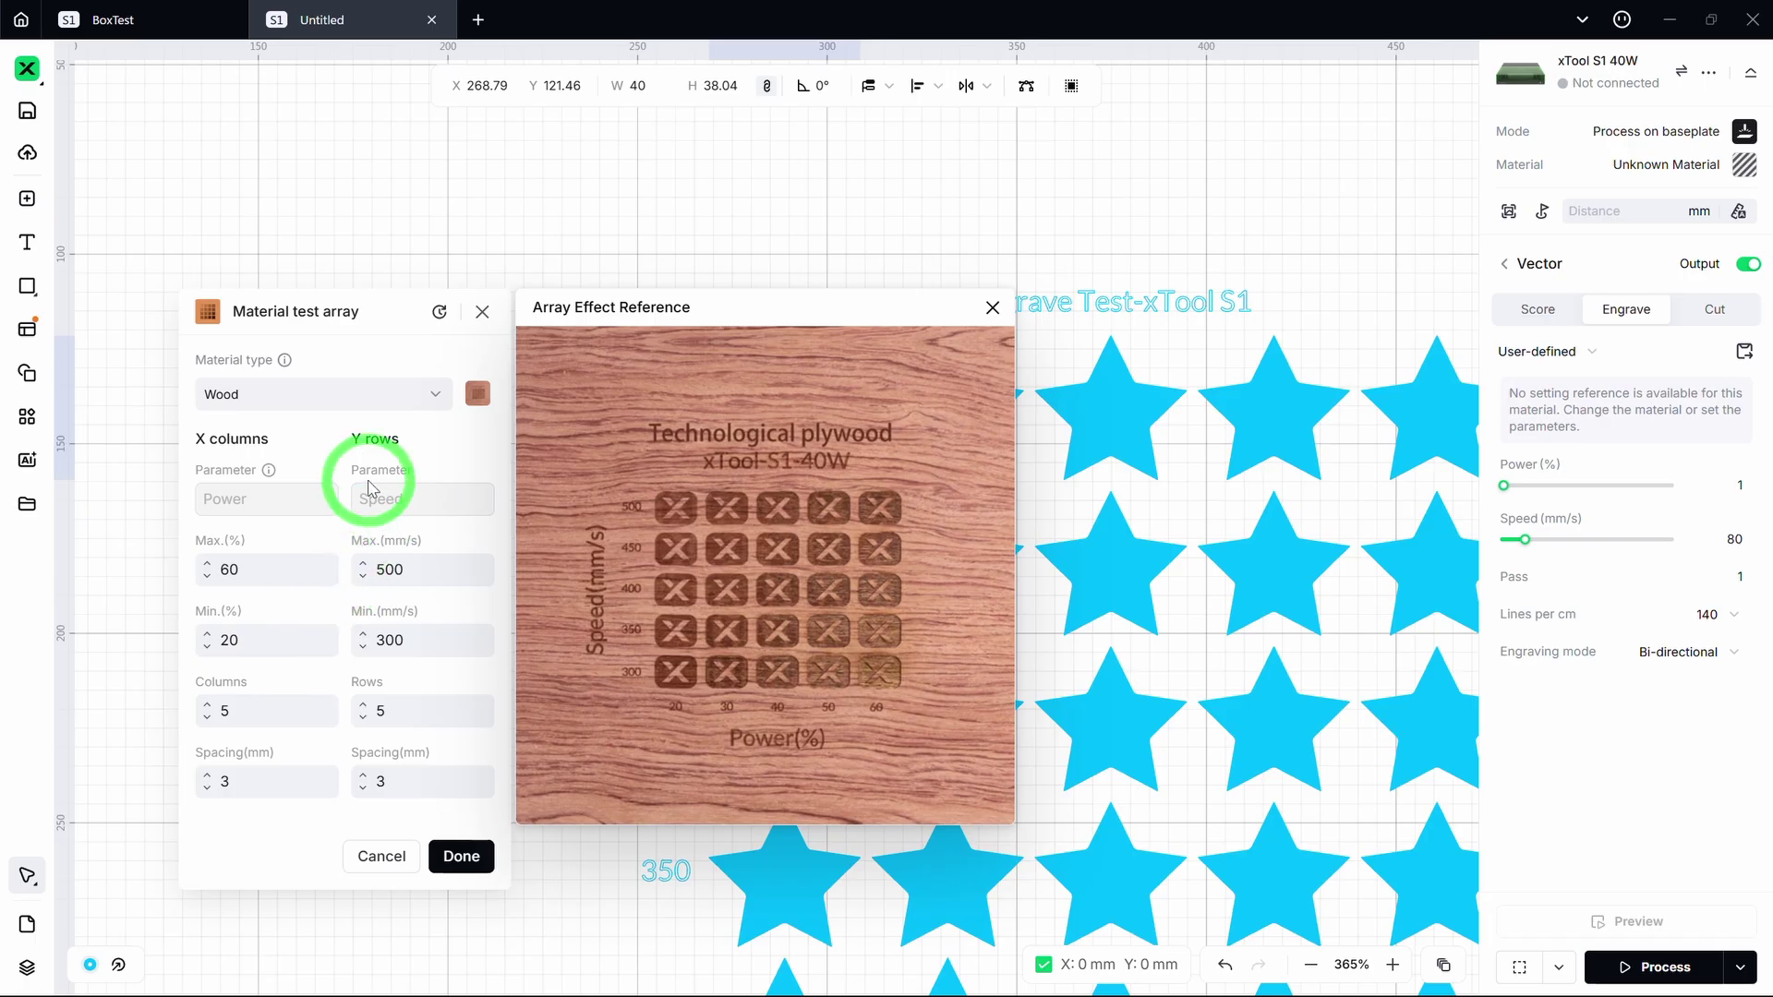
left_click(435, 407)
left_click(370, 426)
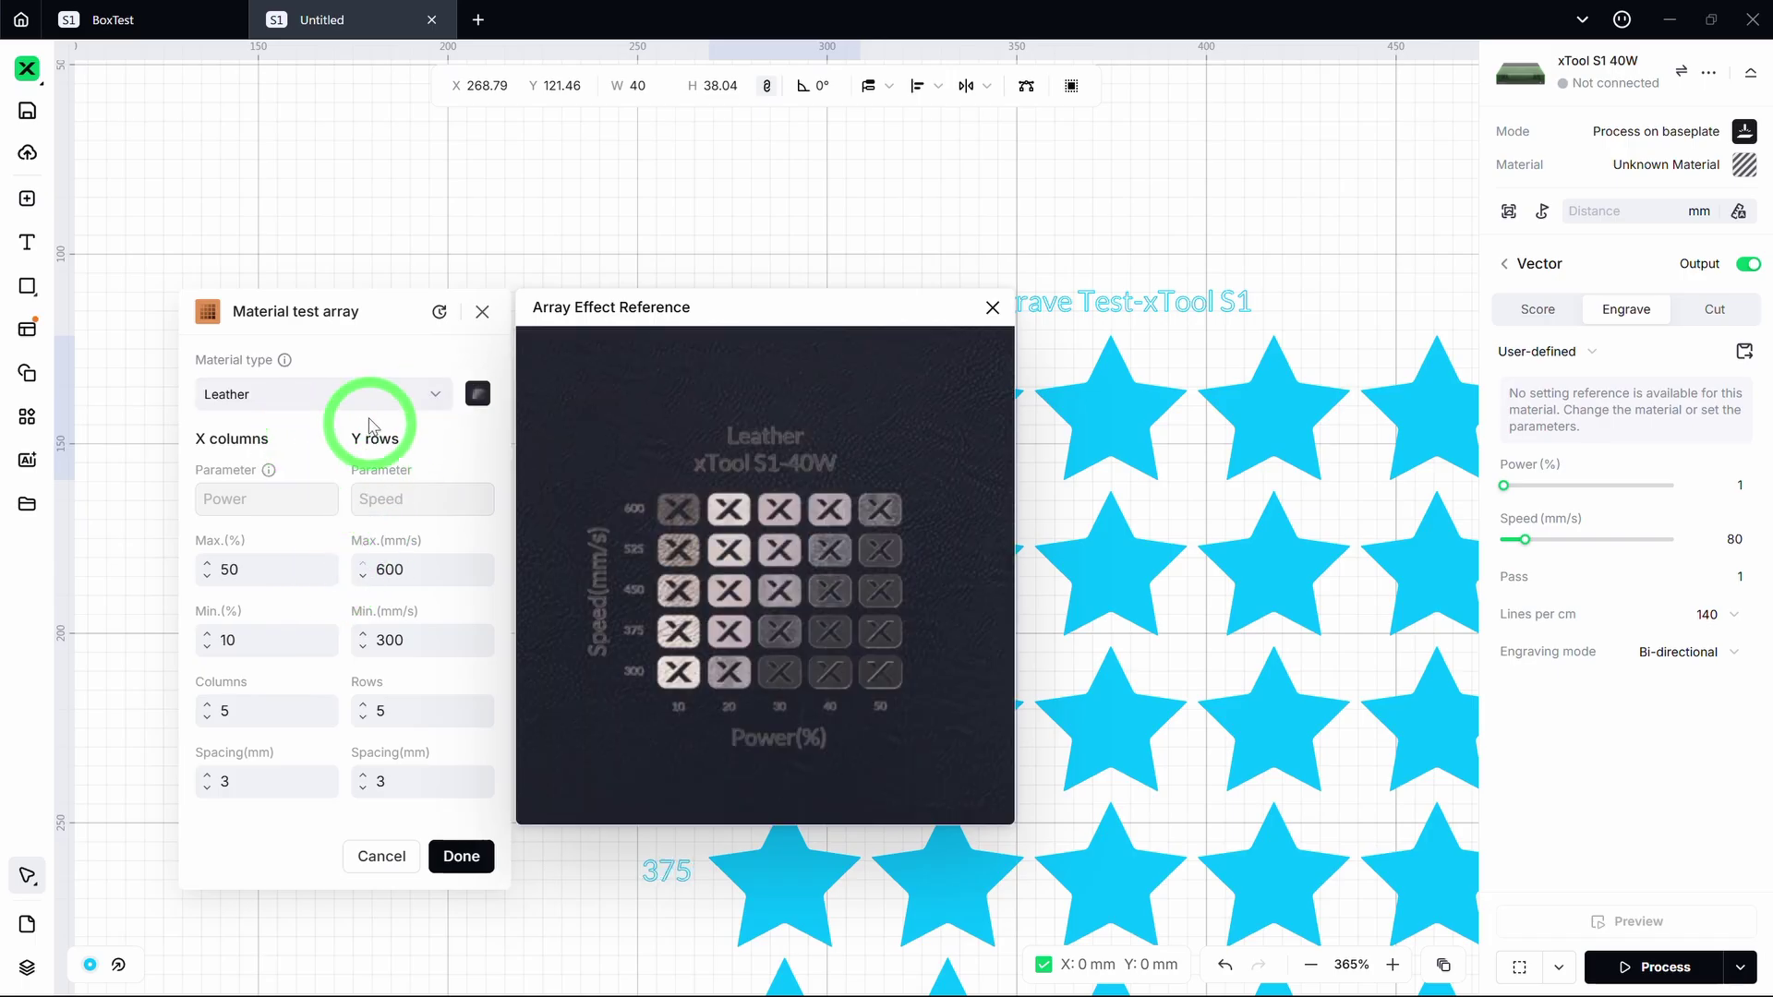
left_click(430, 402)
left_click(250, 668)
left_click(431, 407)
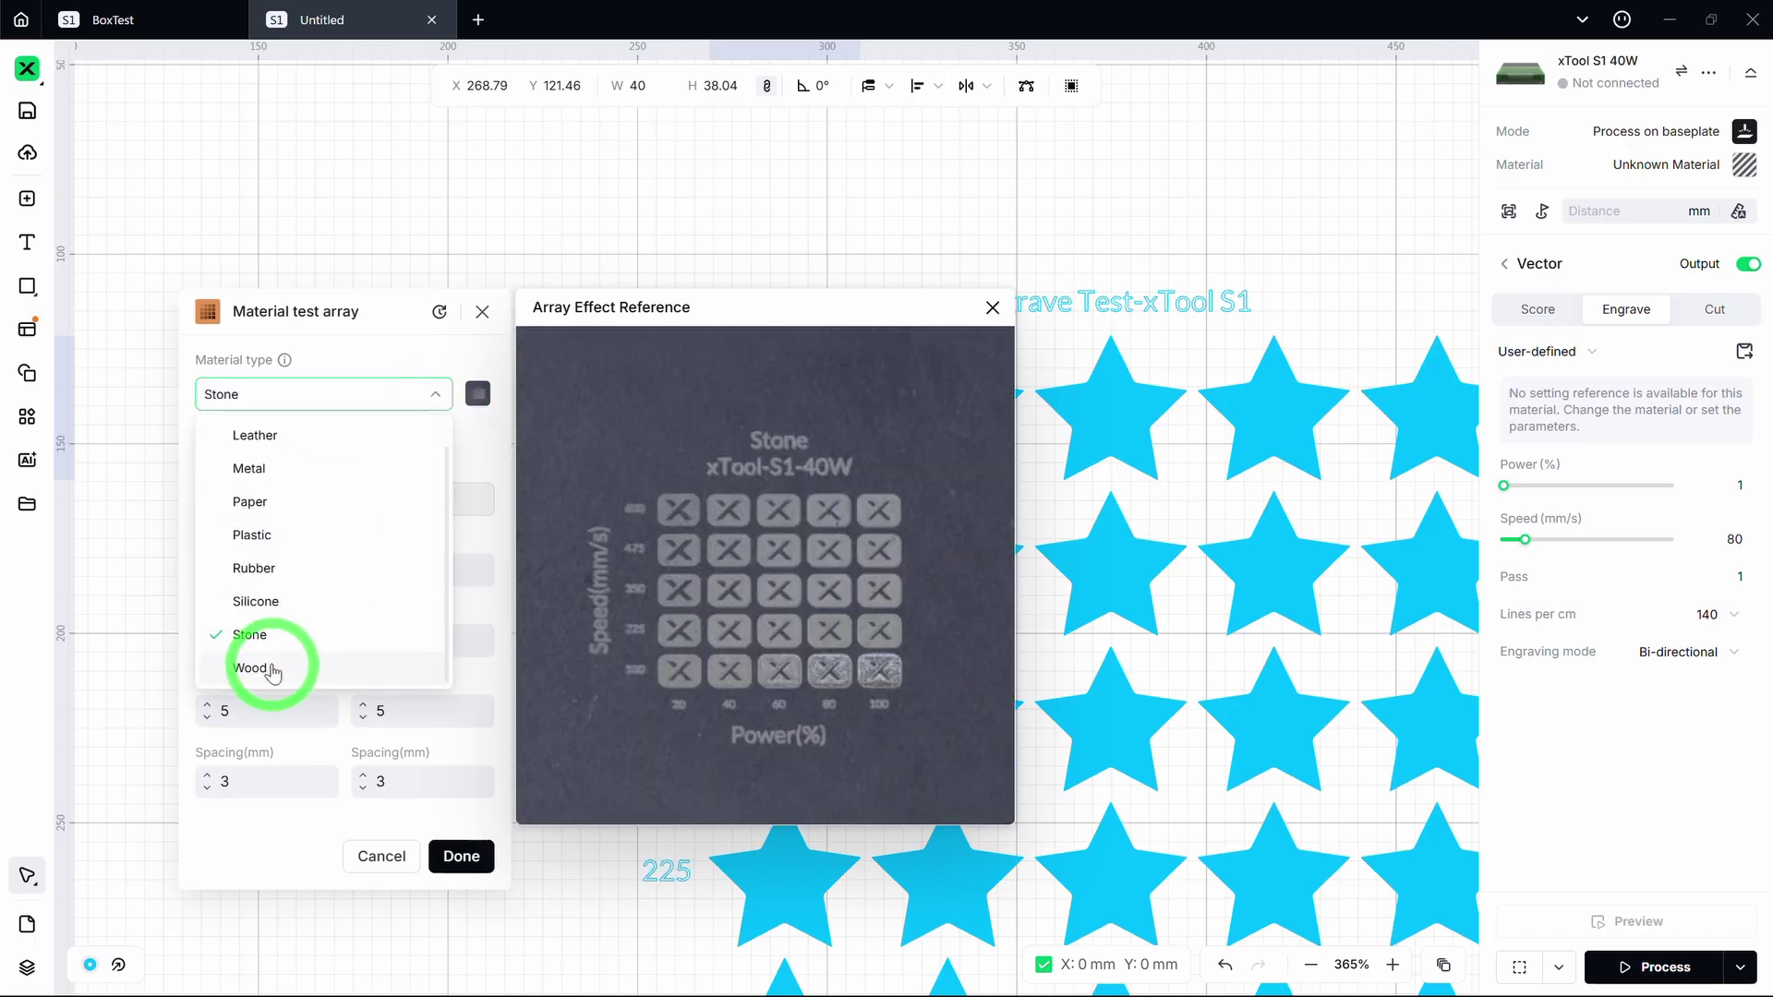
left_click(270, 670)
left_click(430, 403)
left_click(275, 639)
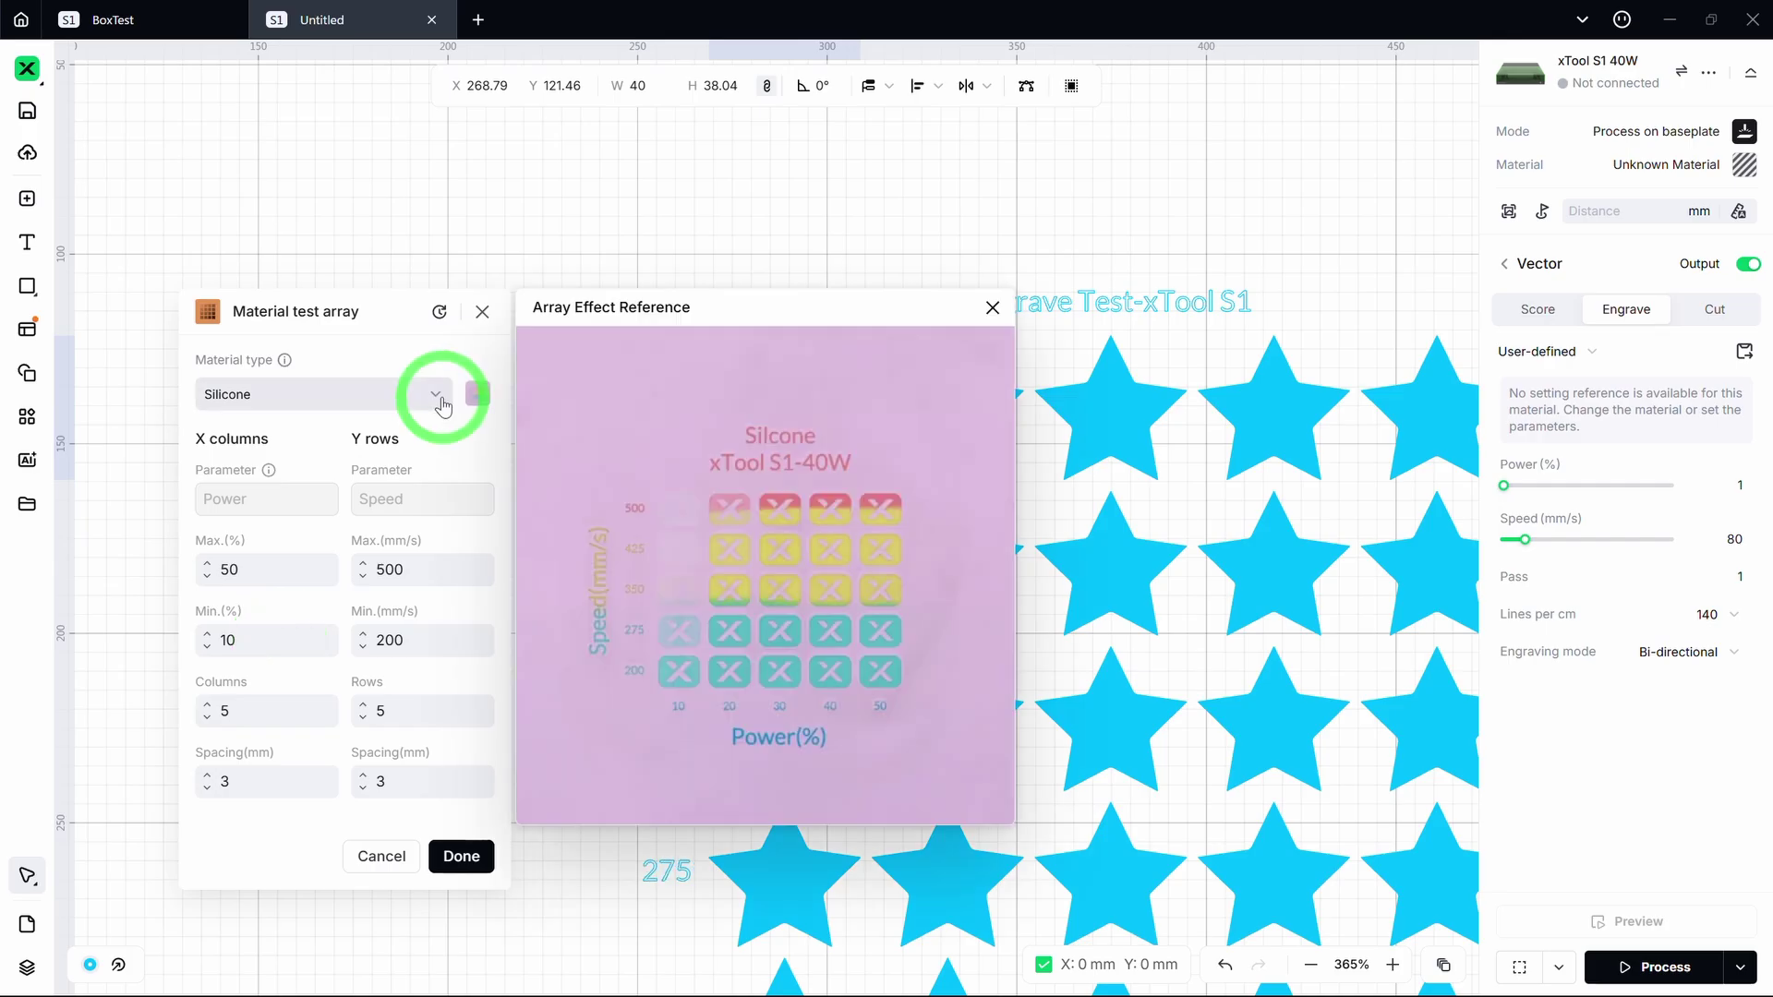
left_click(441, 403)
left_click(277, 535)
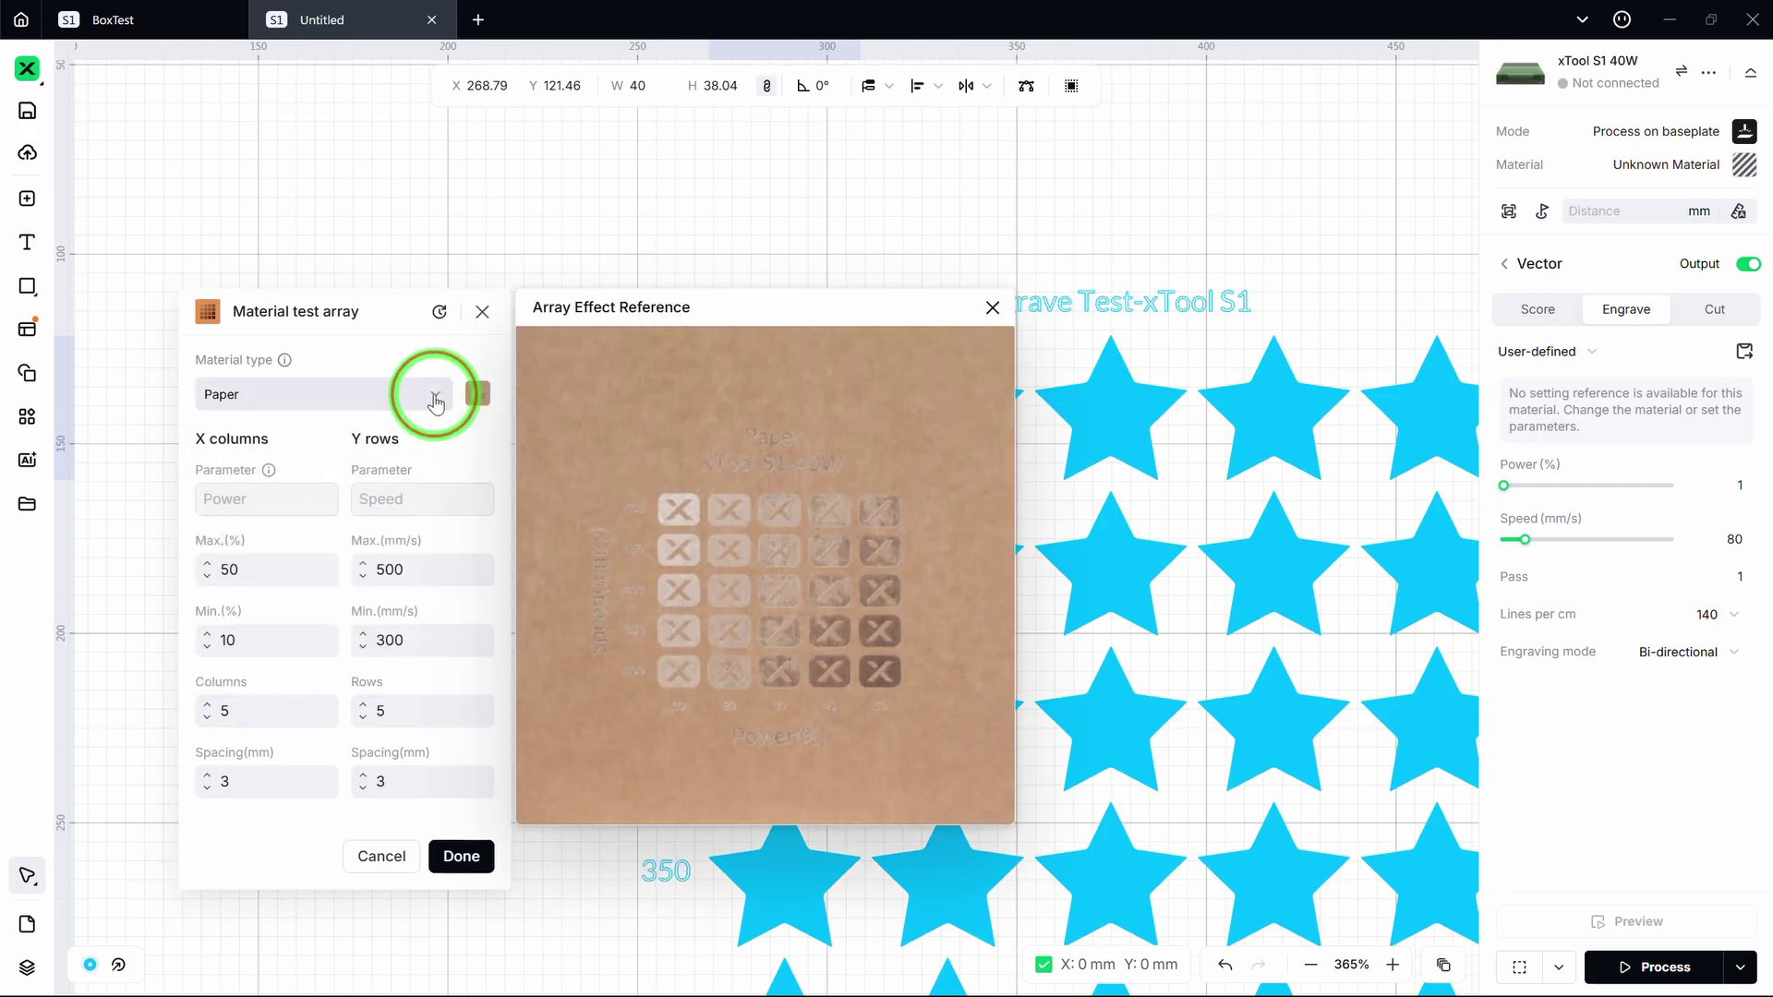
left_click(435, 403)
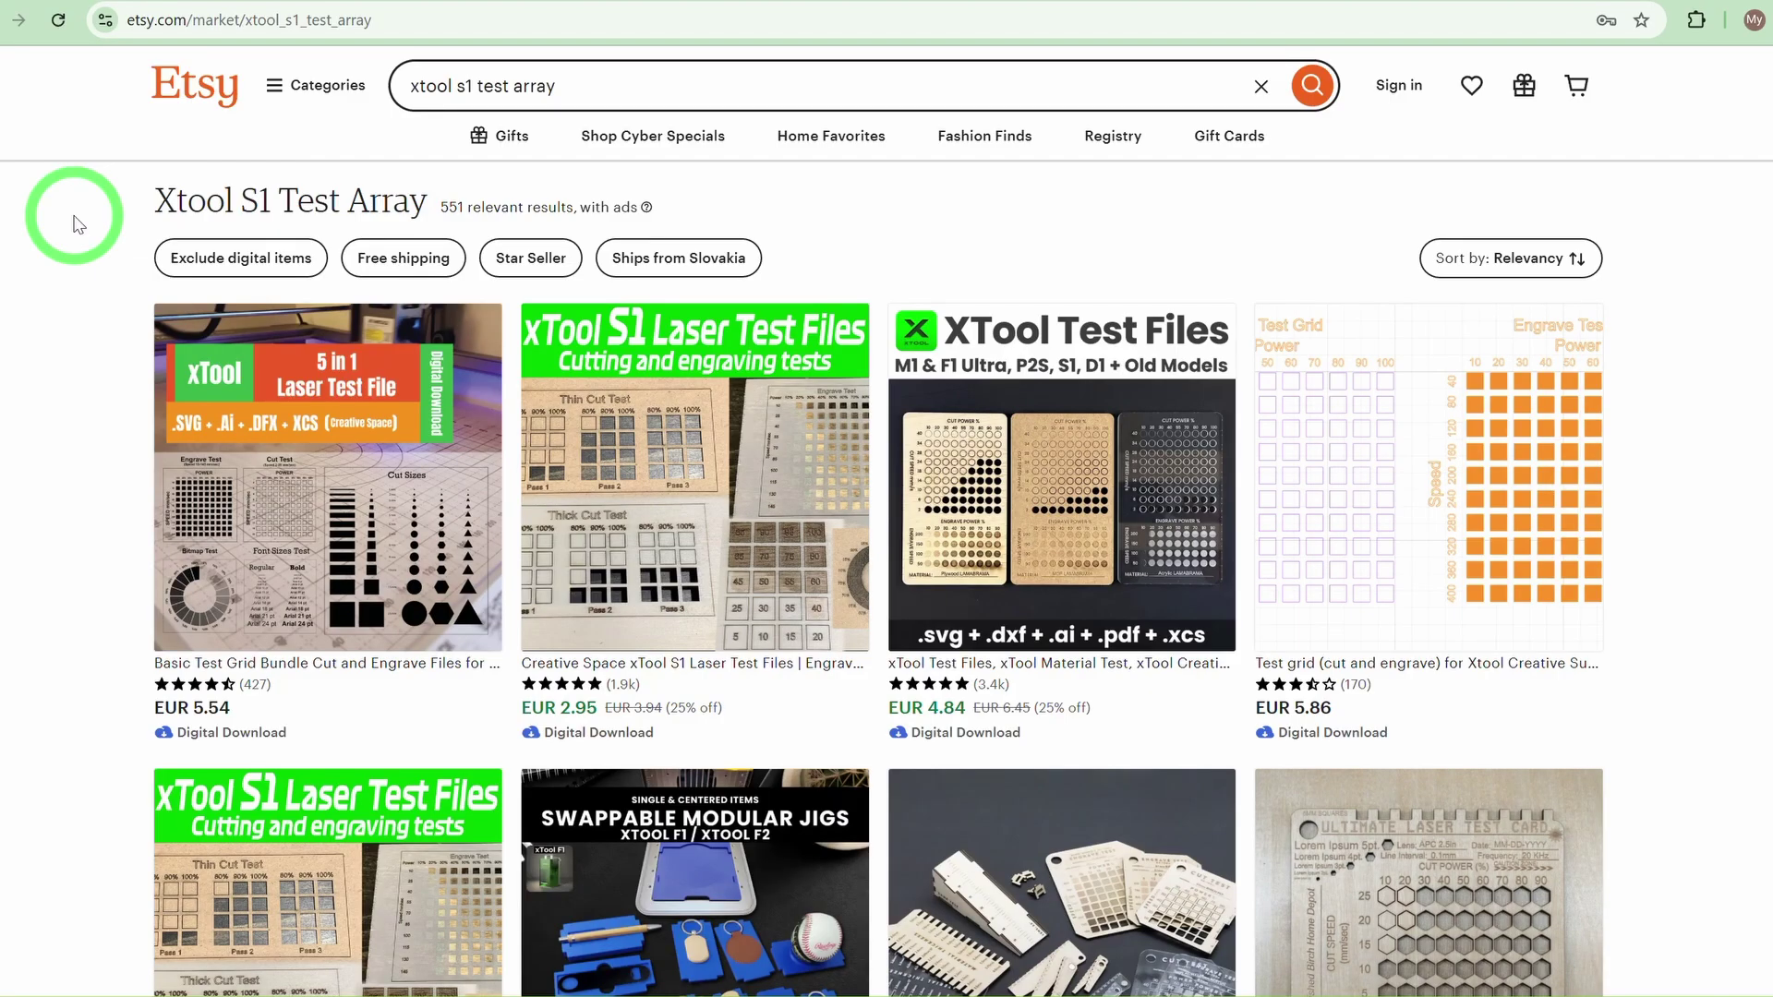
scroll(78, 224, "down", 1)
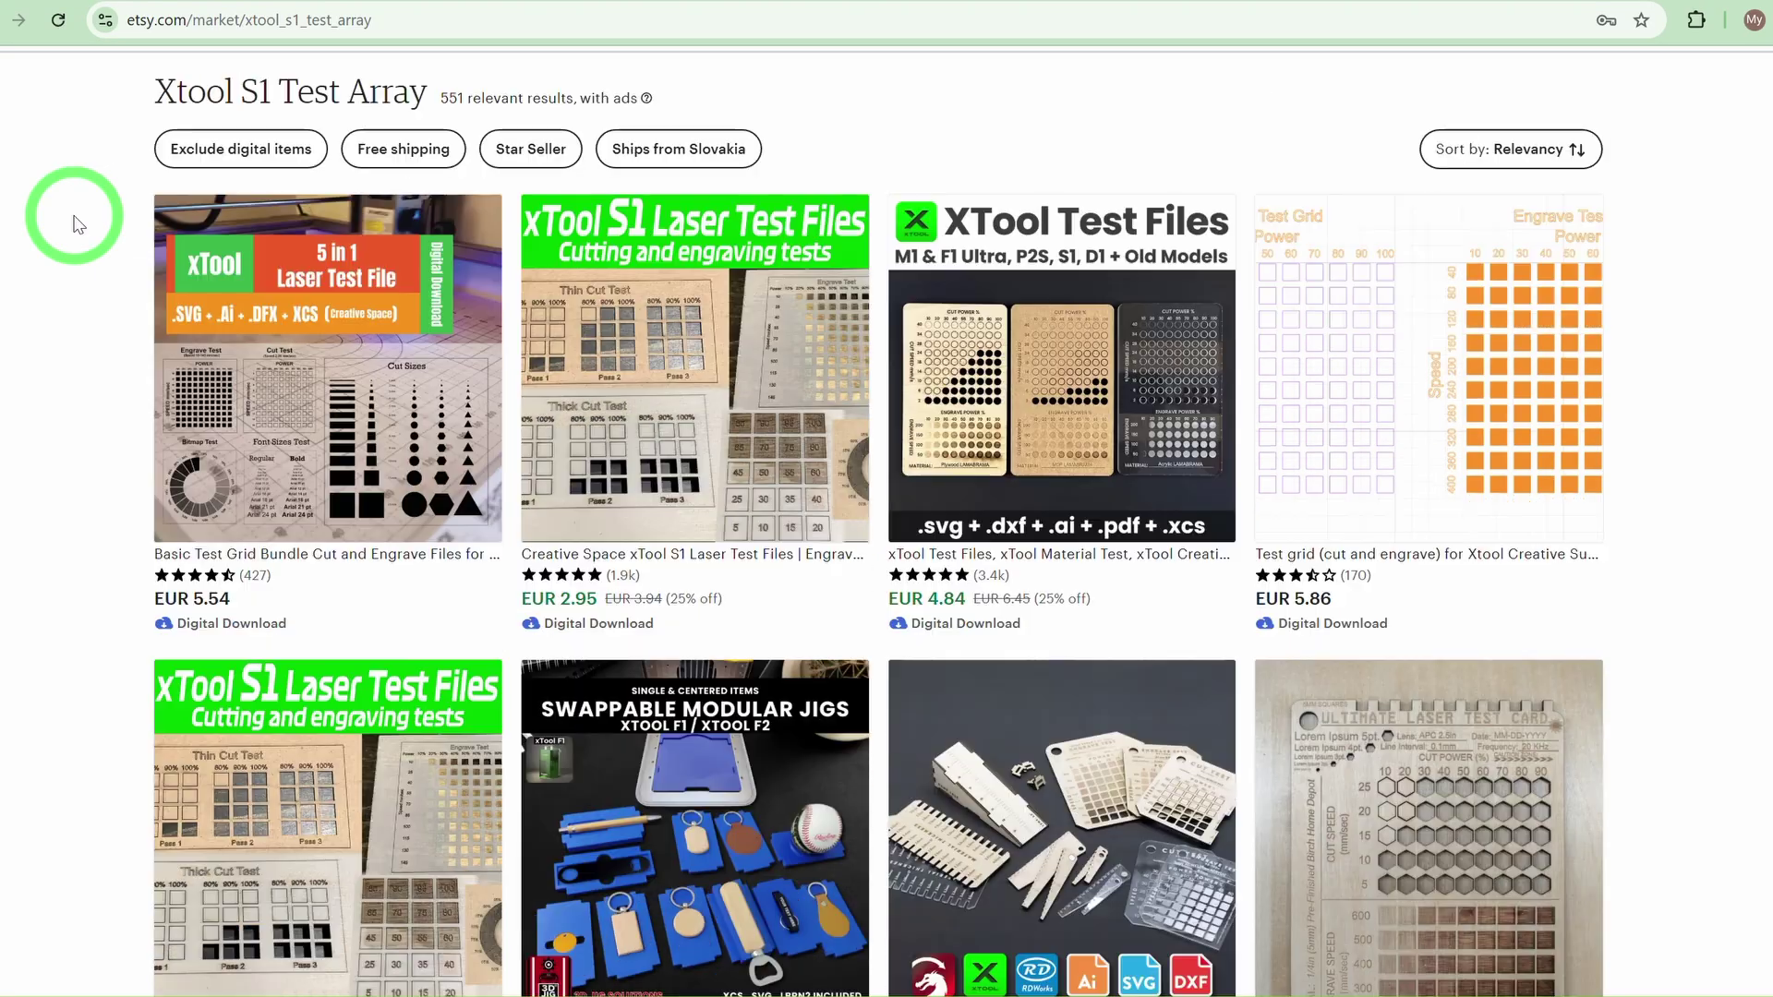
scroll(78, 224, "down", 1)
scroll(78, 224, "down", 1)
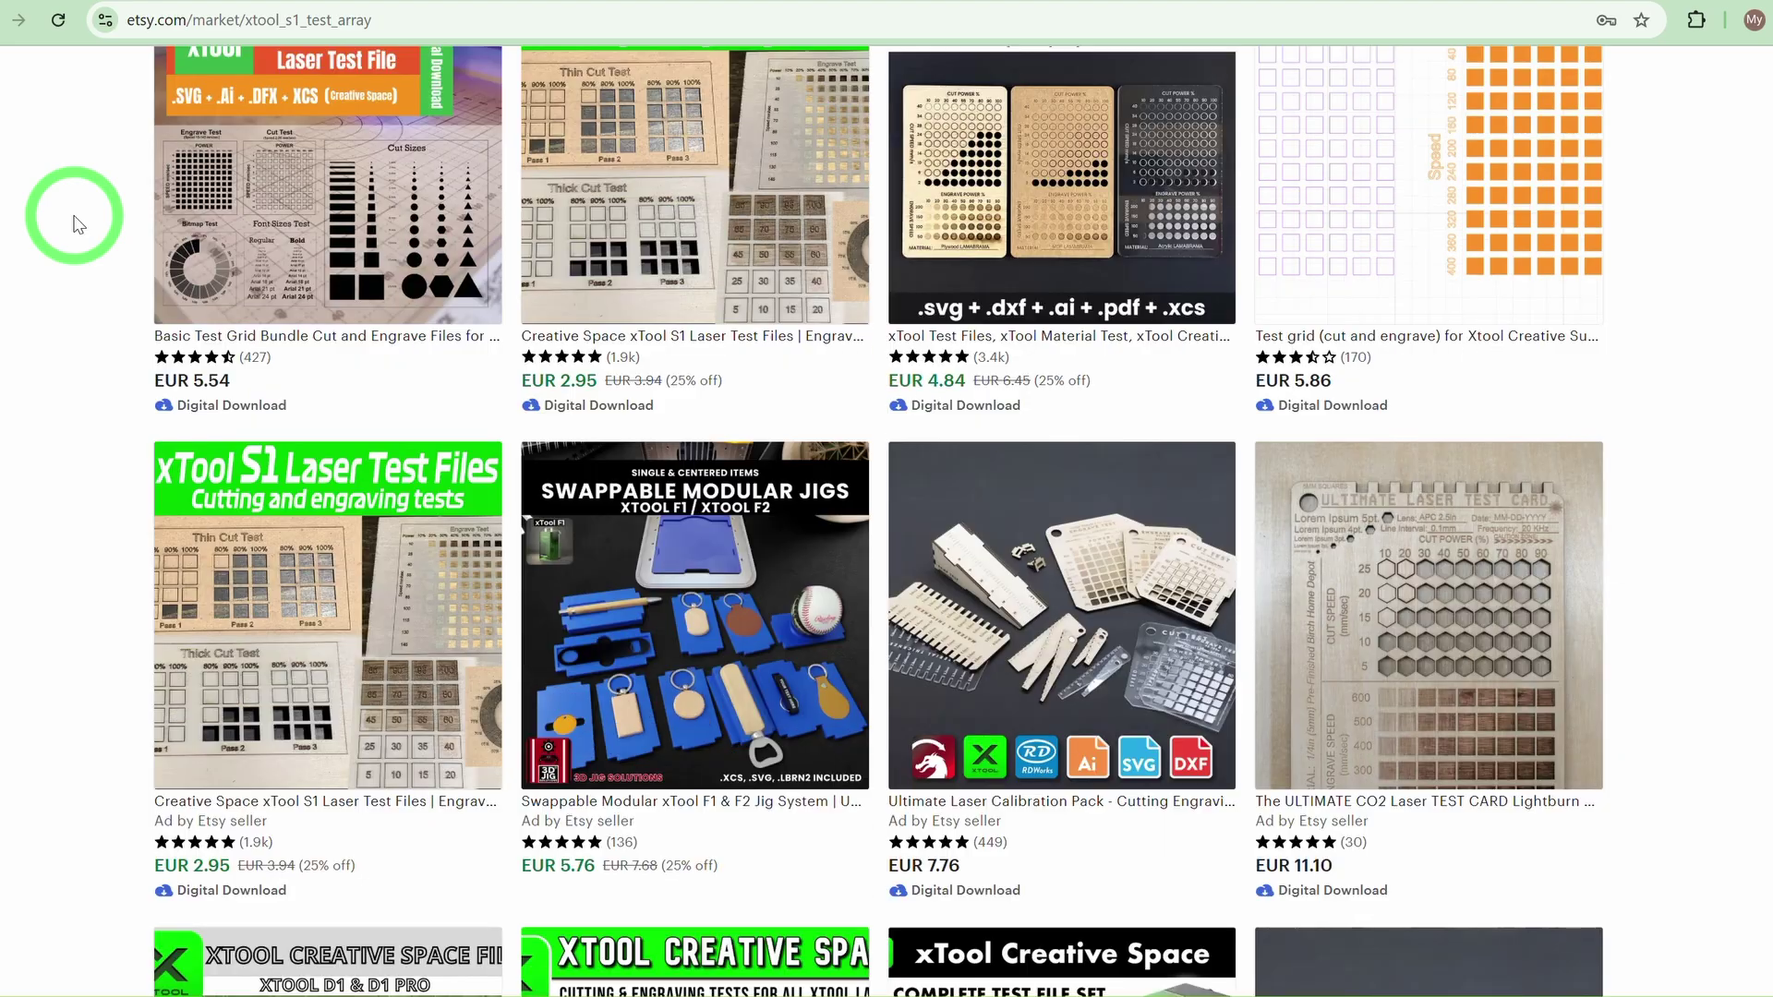
scroll(79, 224, "down", 1)
scroll(79, 224, "down", 2)
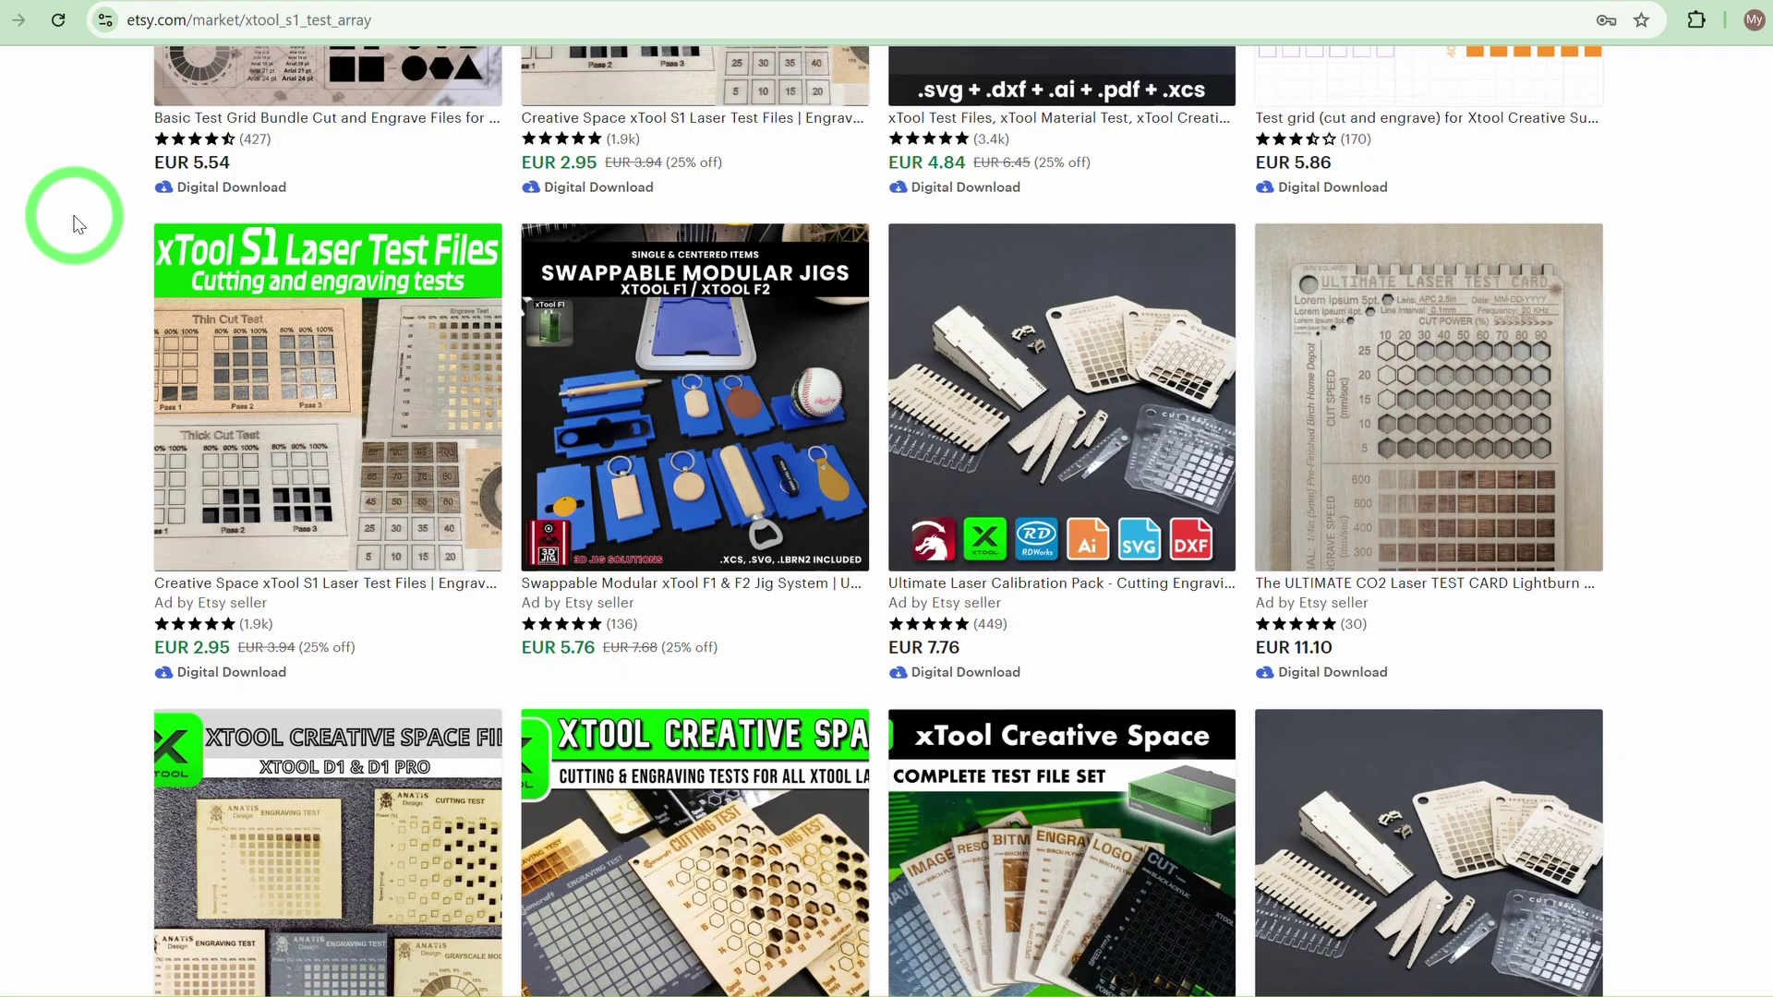
scroll(79, 224, "down", 2)
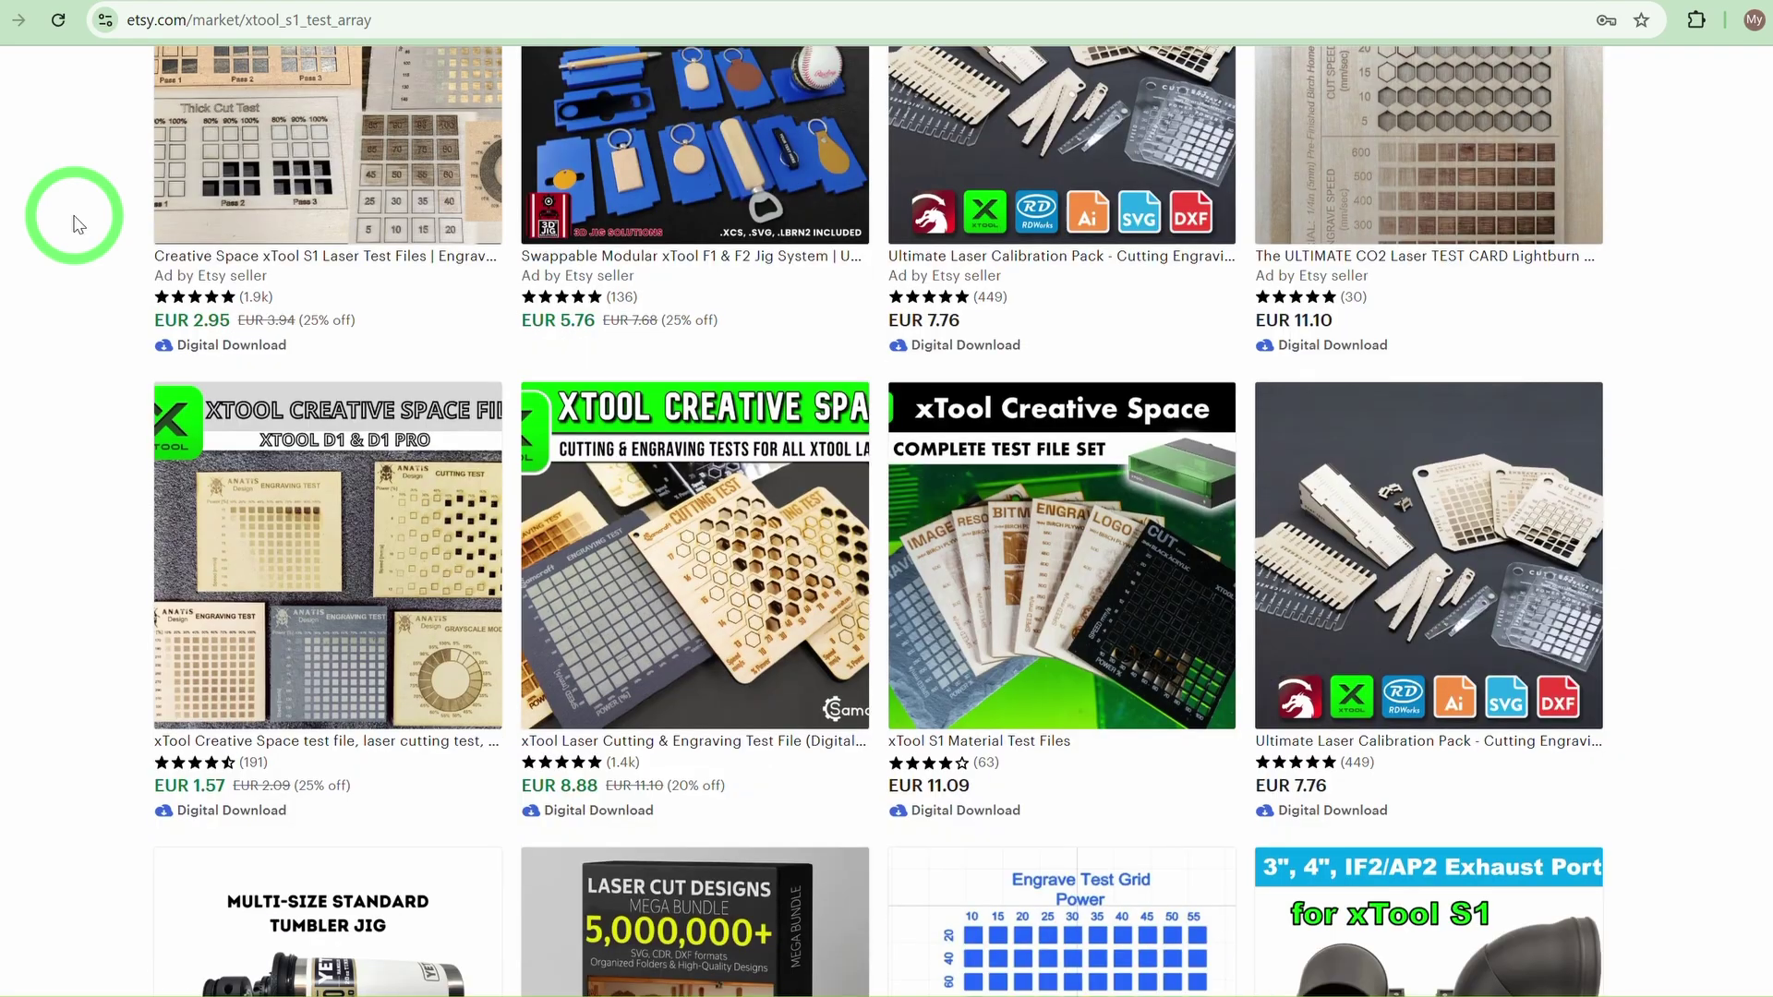
scroll(78, 225, "down", 1)
scroll(79, 220, "down", 3)
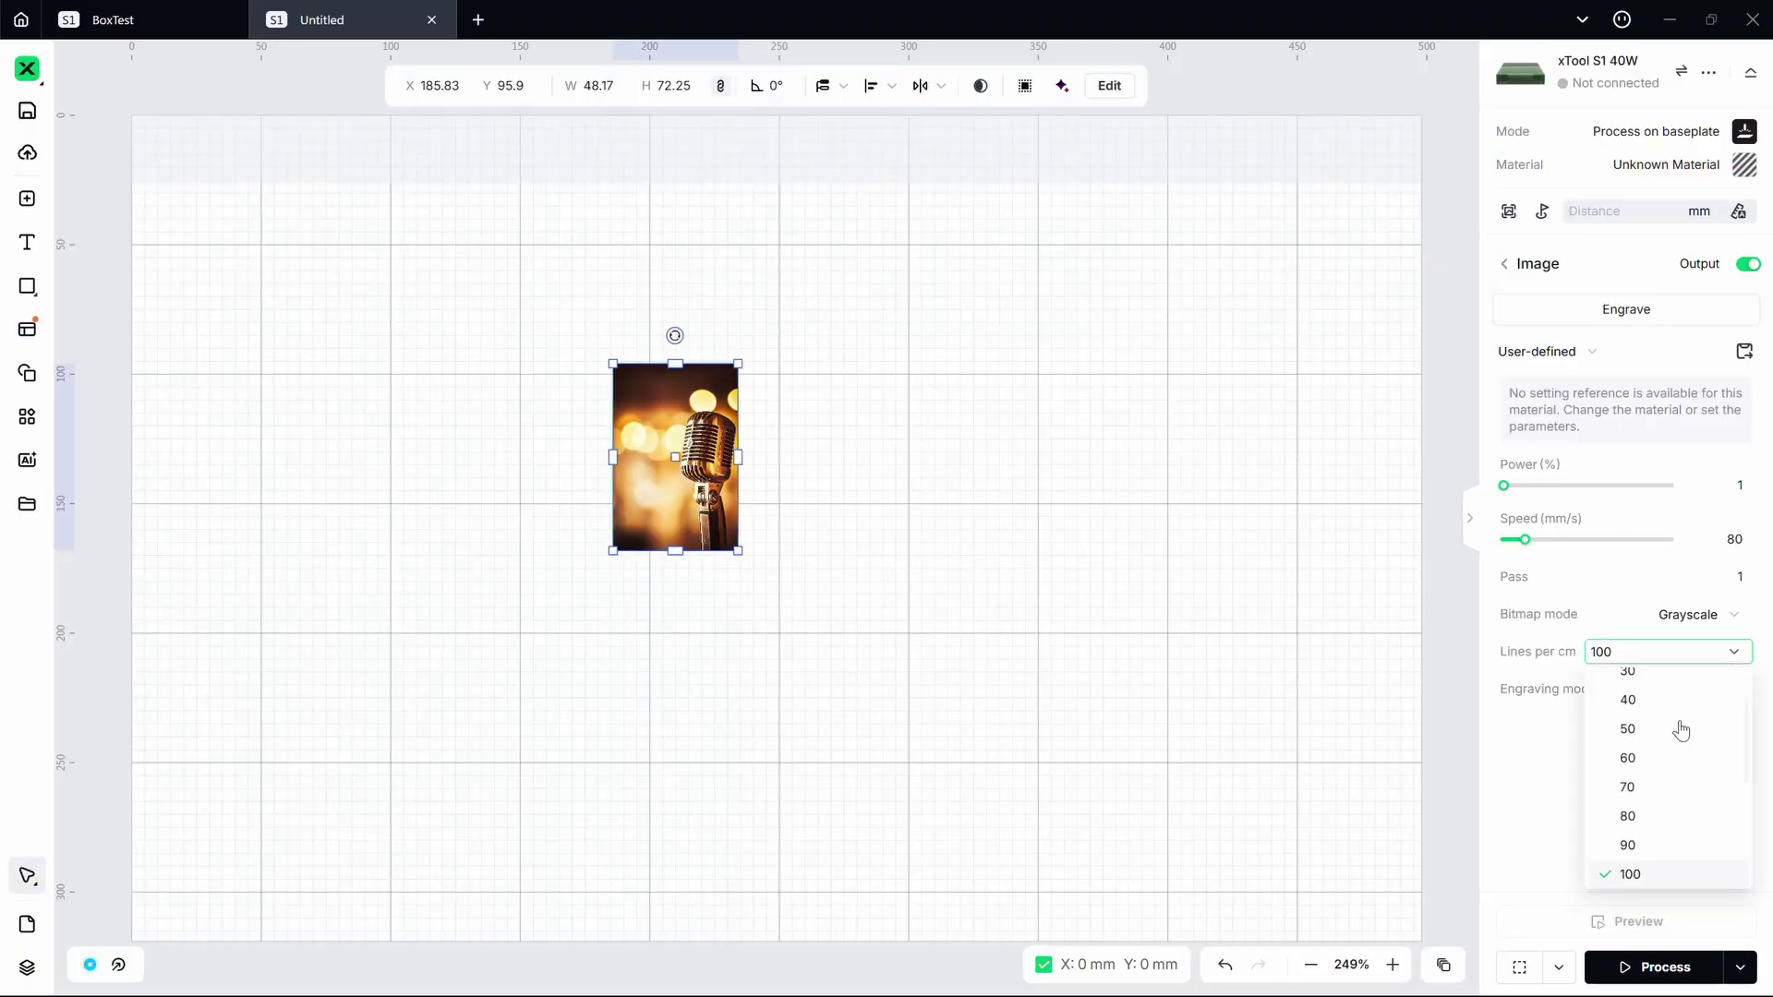
Run Applications > Material test array on the selected microphone photo
left_click(24, 418)
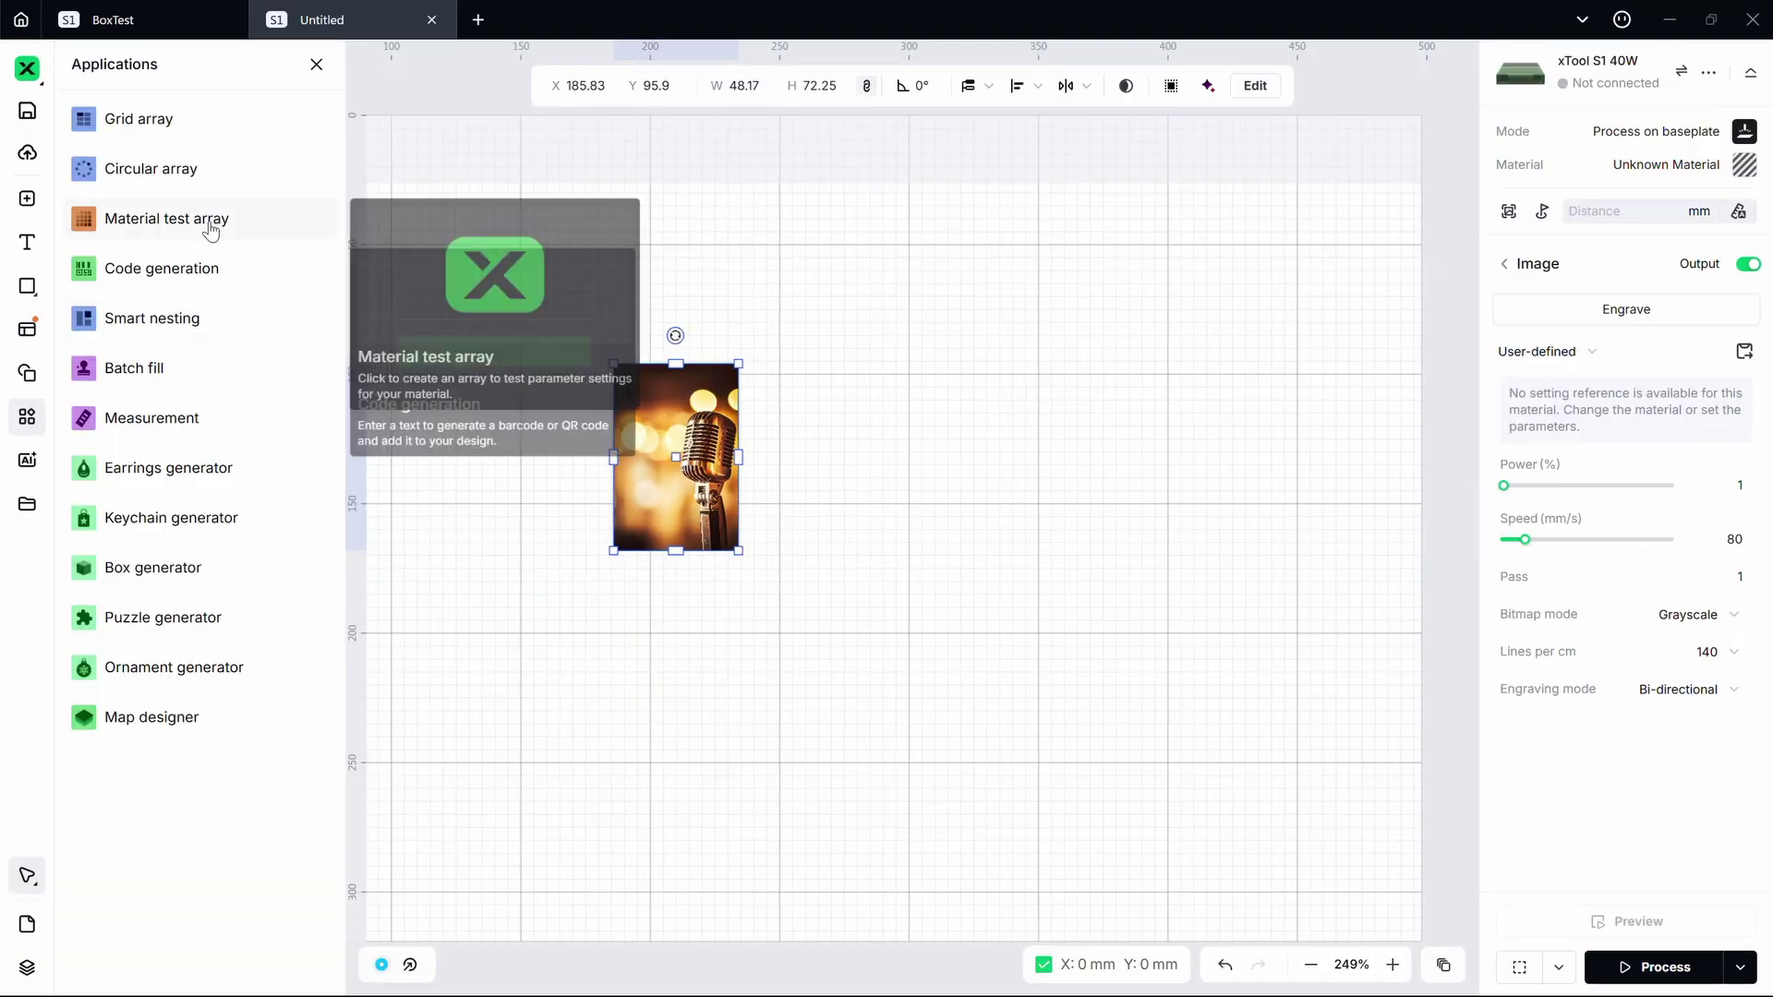
left_click(222, 221)
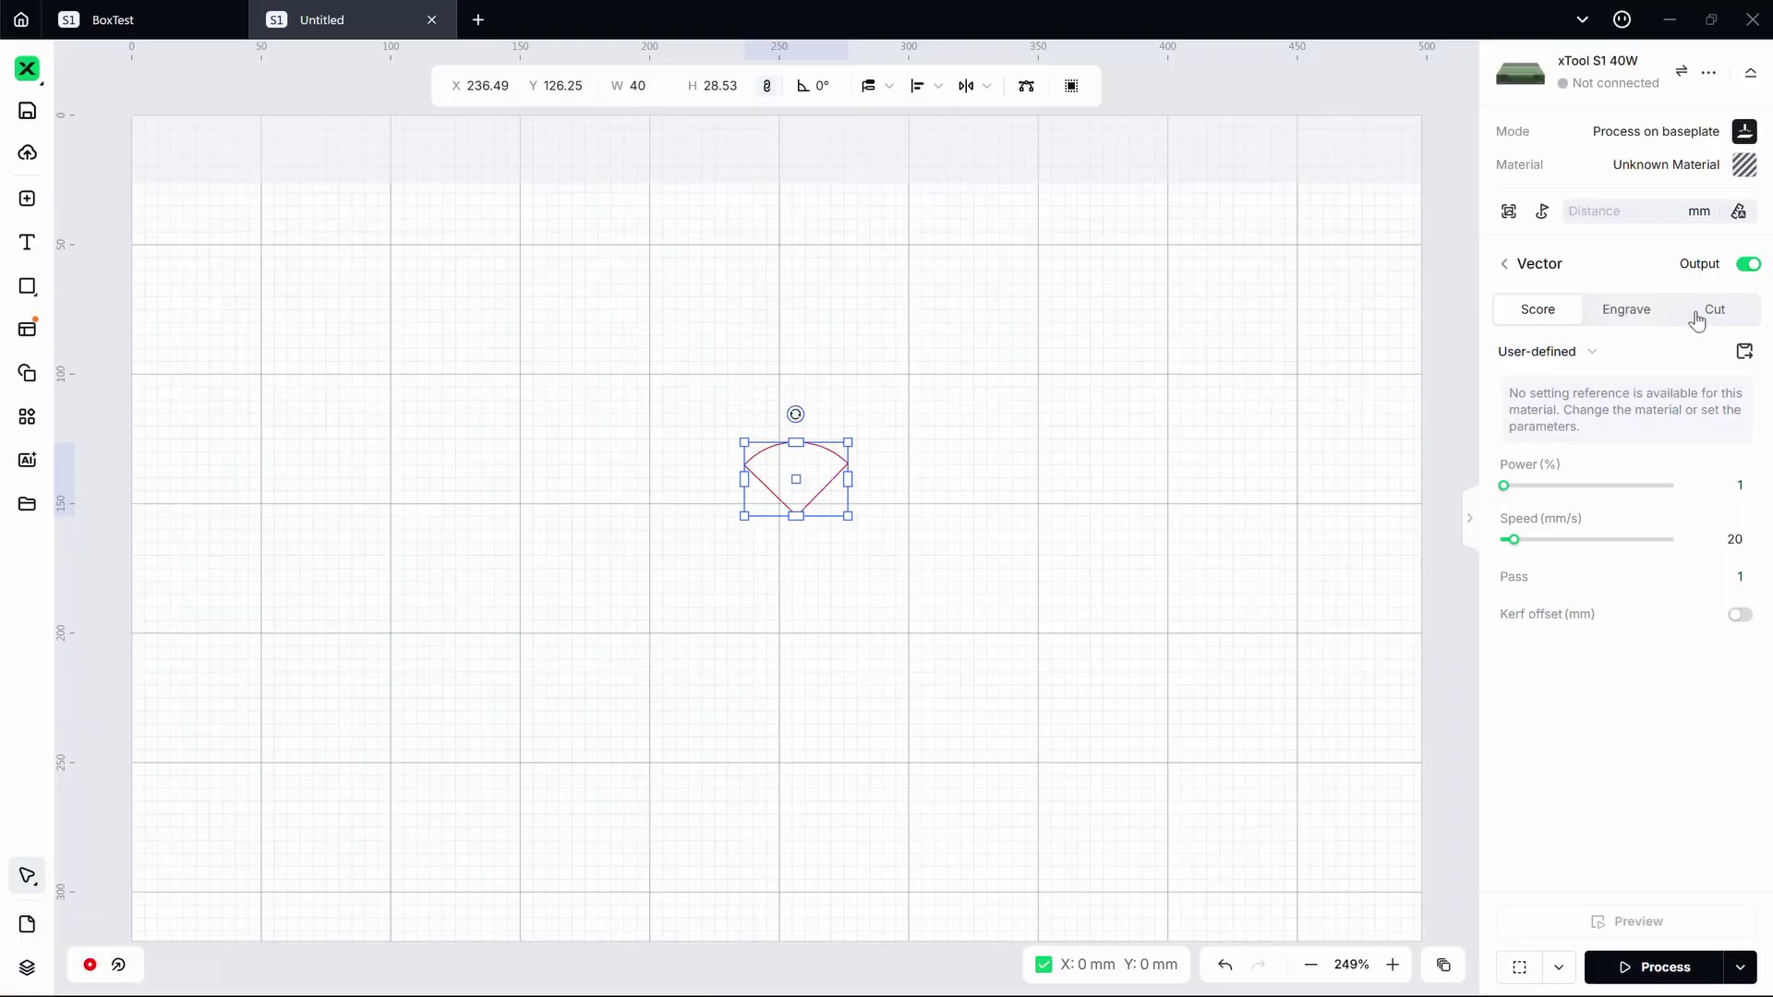
Open the Applications list and pick an application for the engraved star
left_click(27, 417)
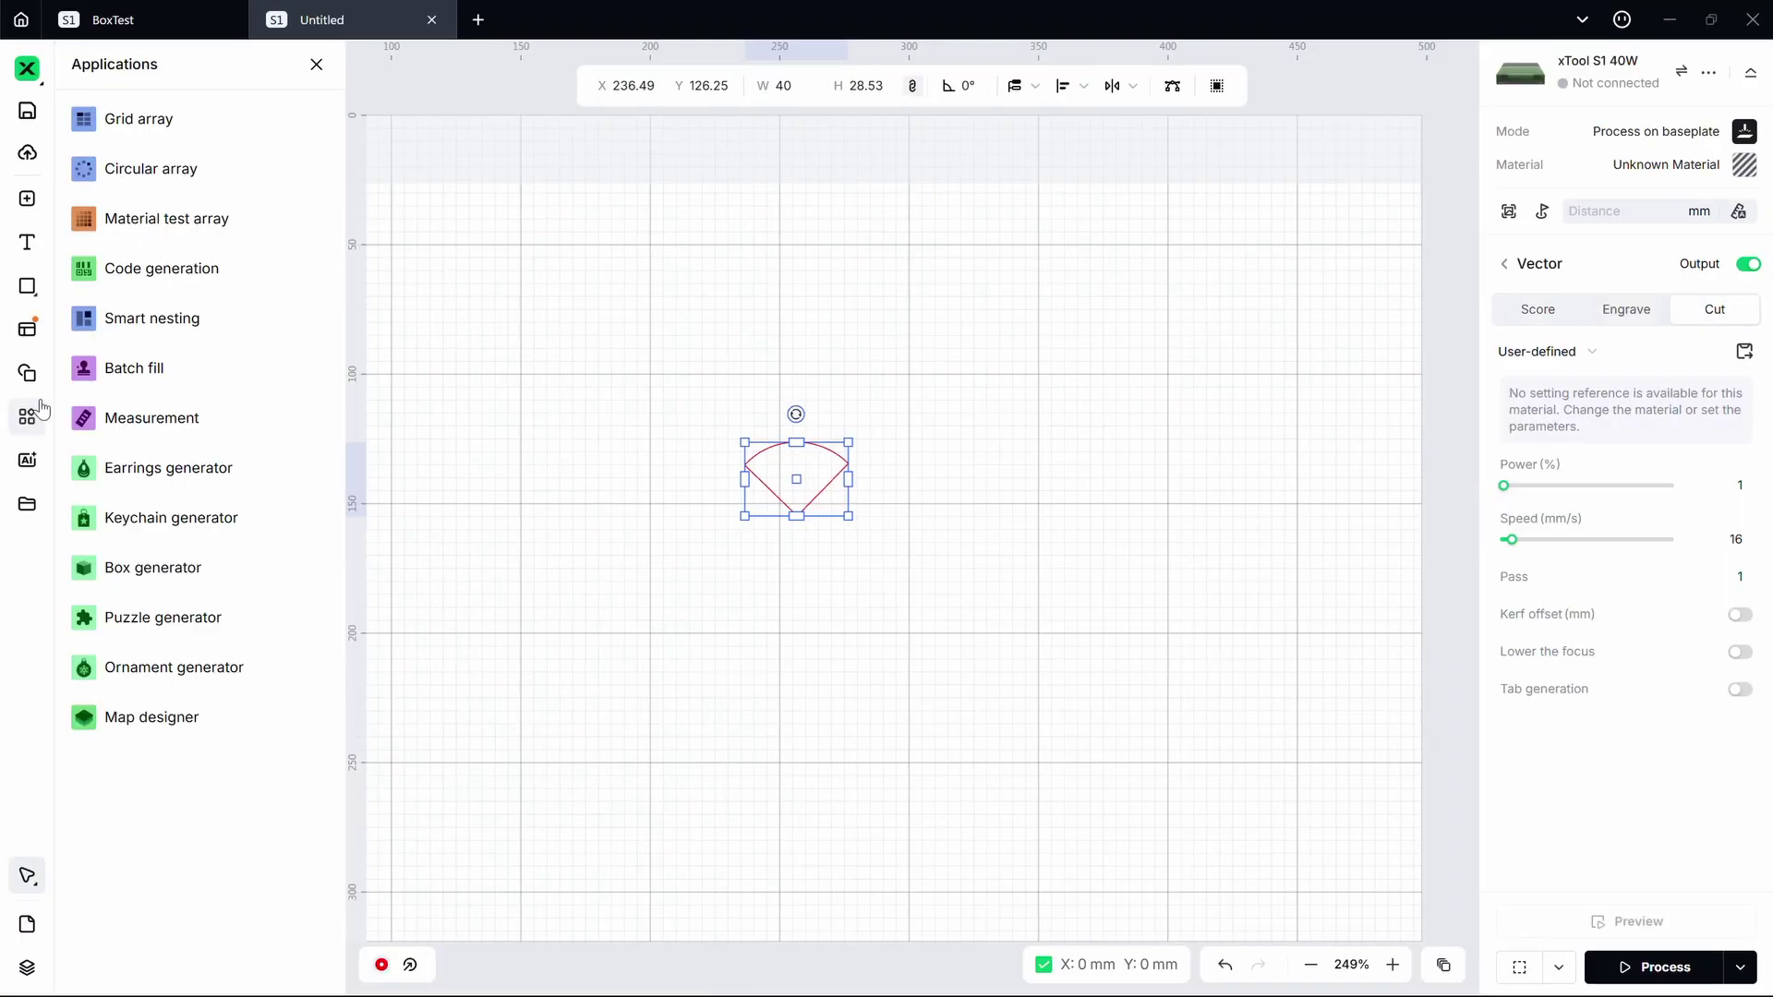
left_click(197, 223)
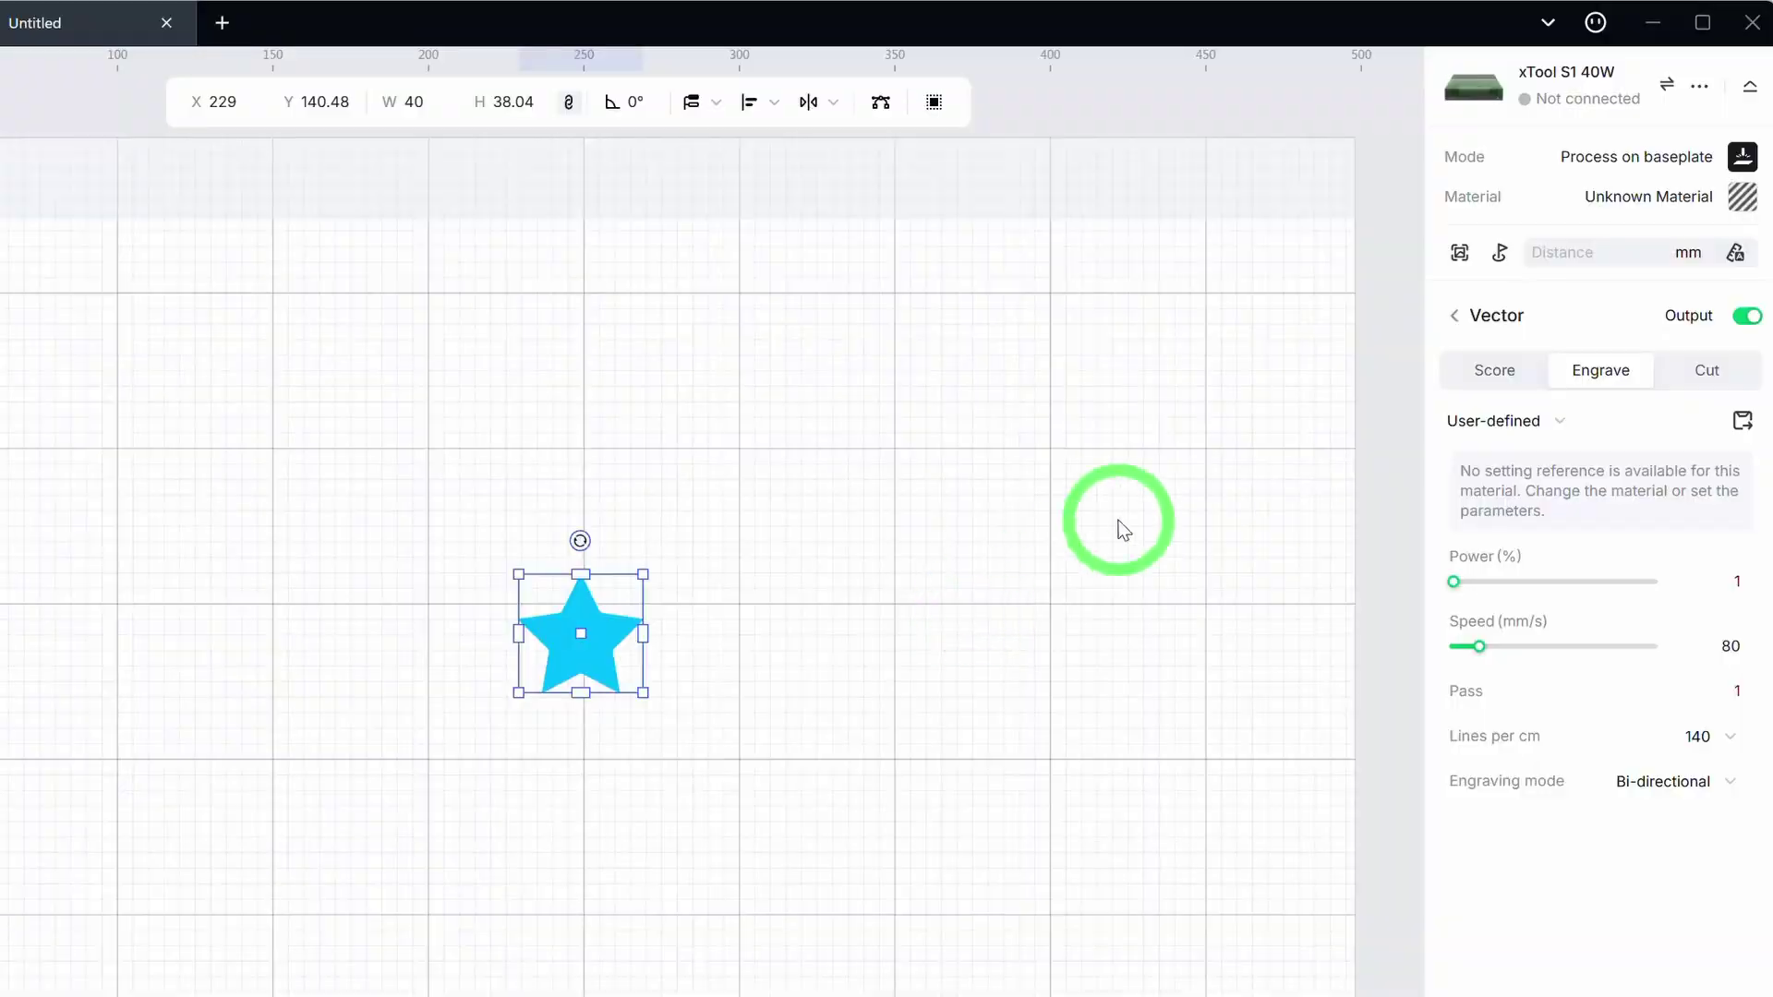
Search 'cork' in the material list and apply Round Cork Coasters to the star
left_click(1744, 199)
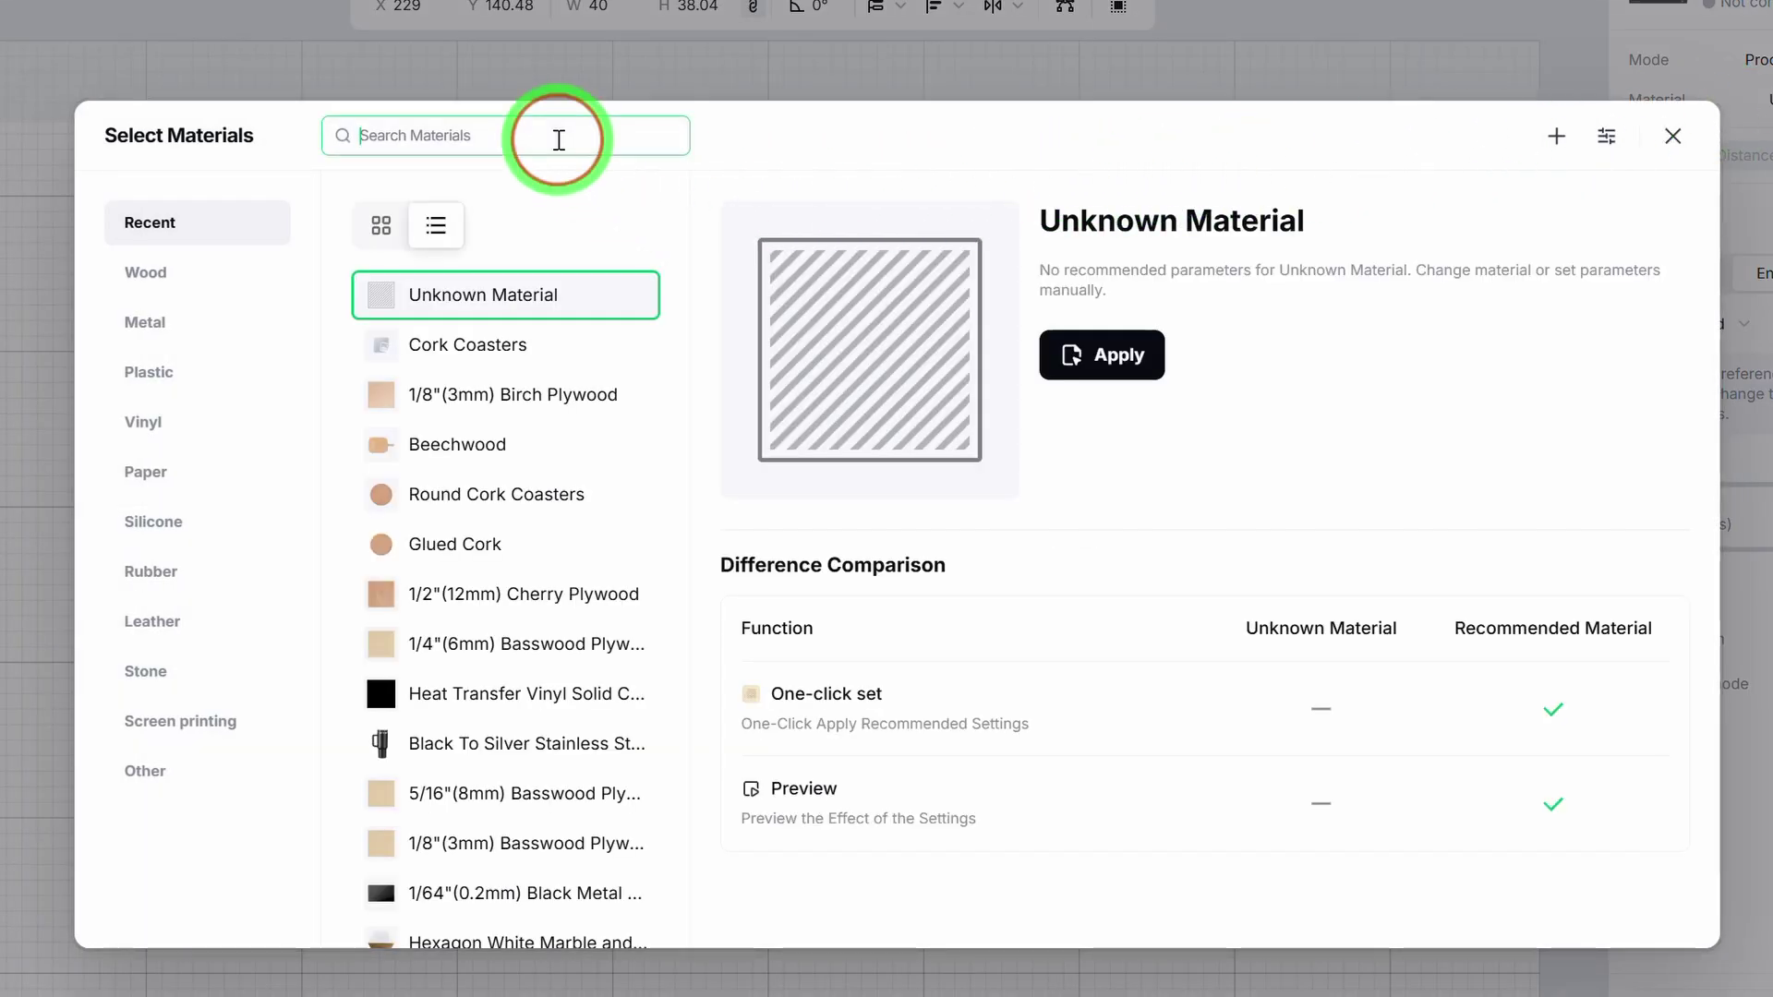
type("cork")
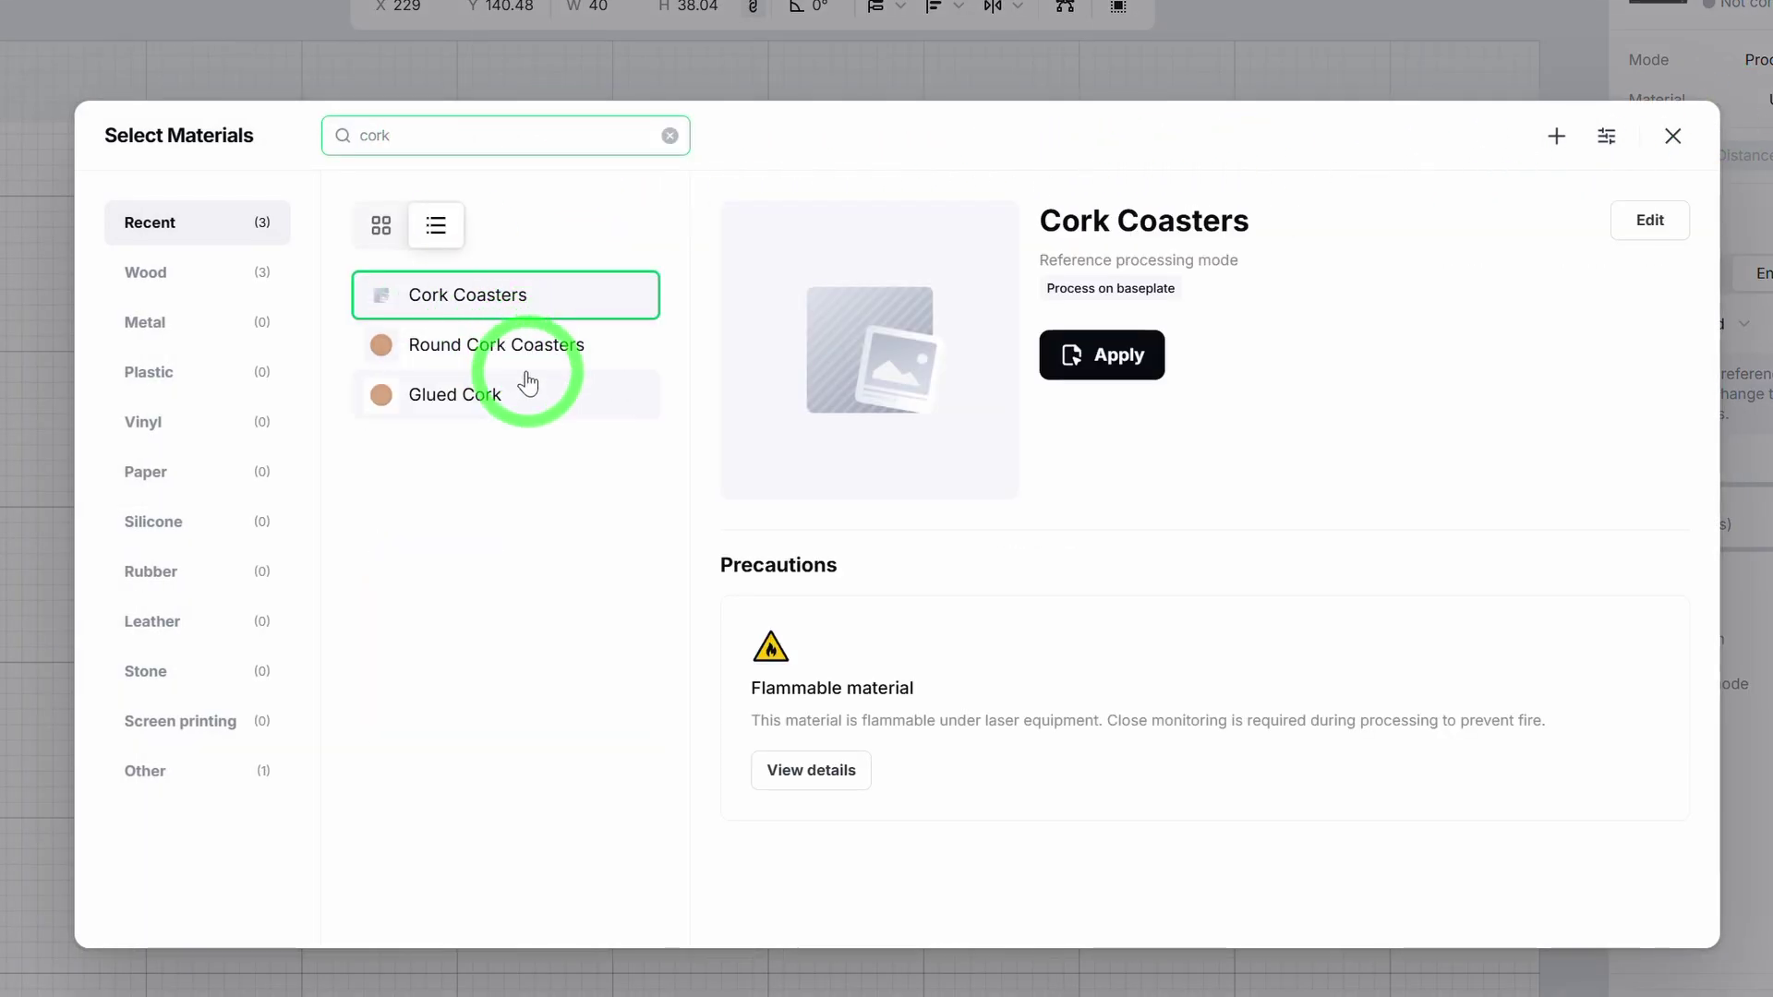
left_click(485, 354)
scroll(1063, 546, "down", 3)
scroll(1067, 550, "up", 3)
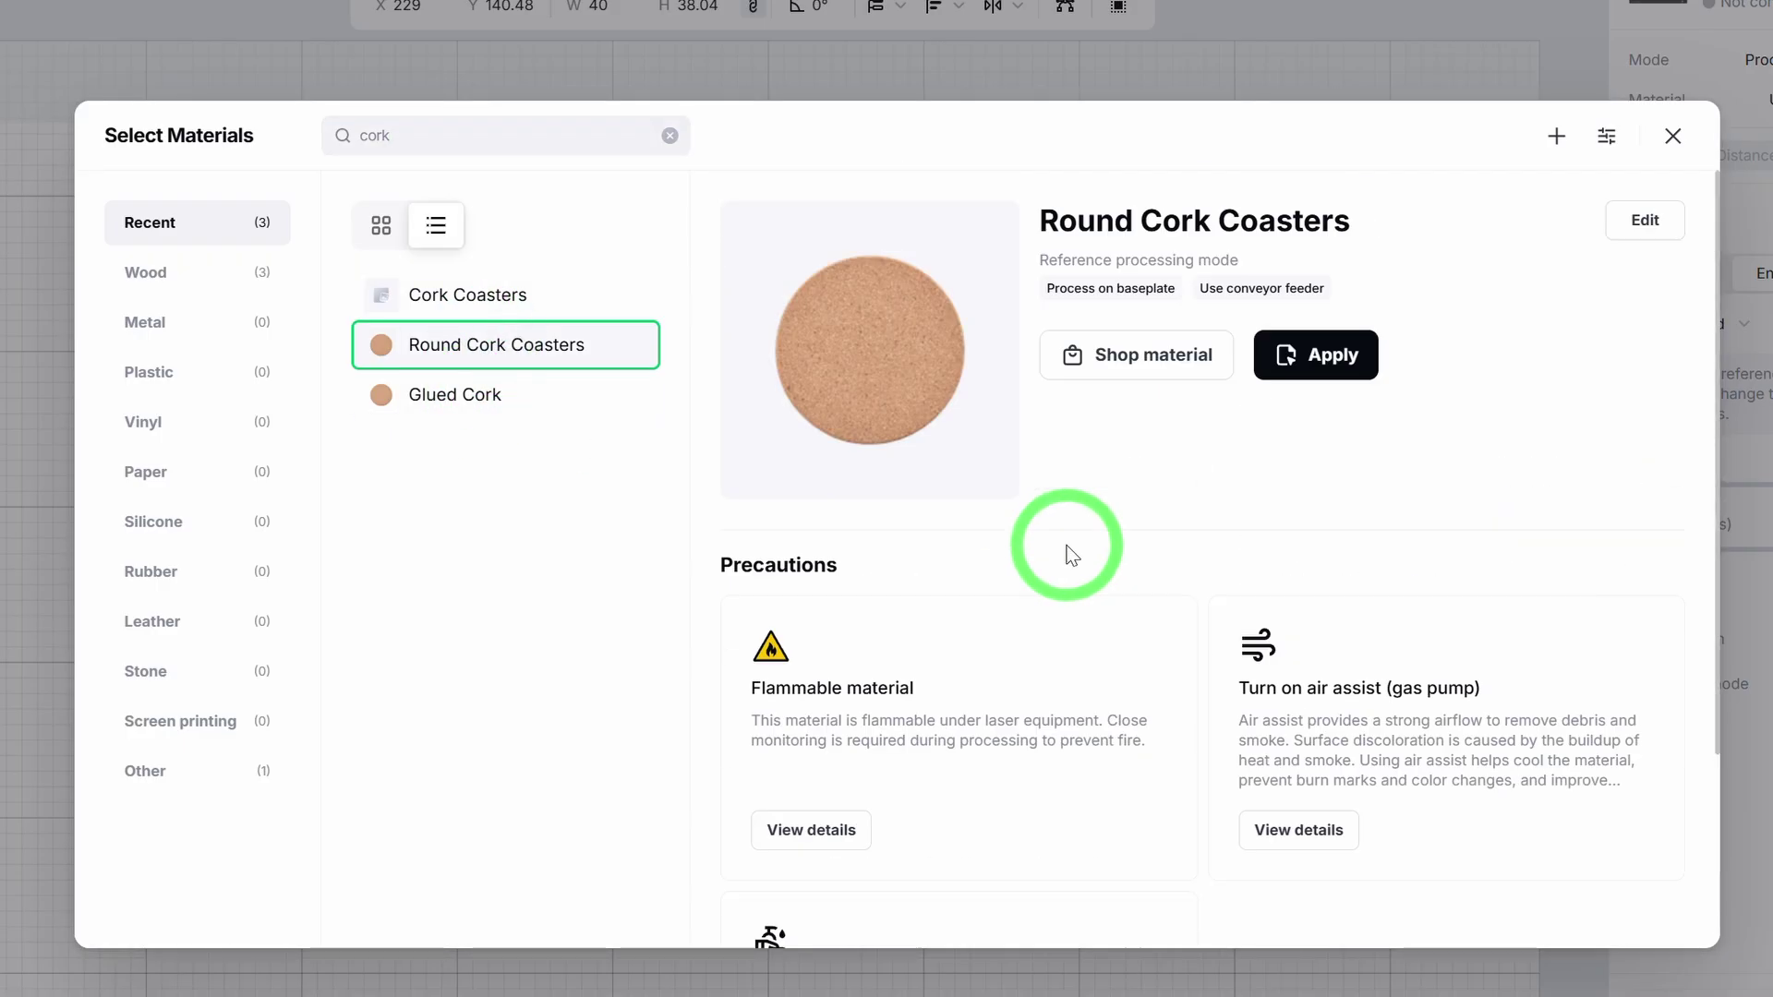
left_click(1347, 368)
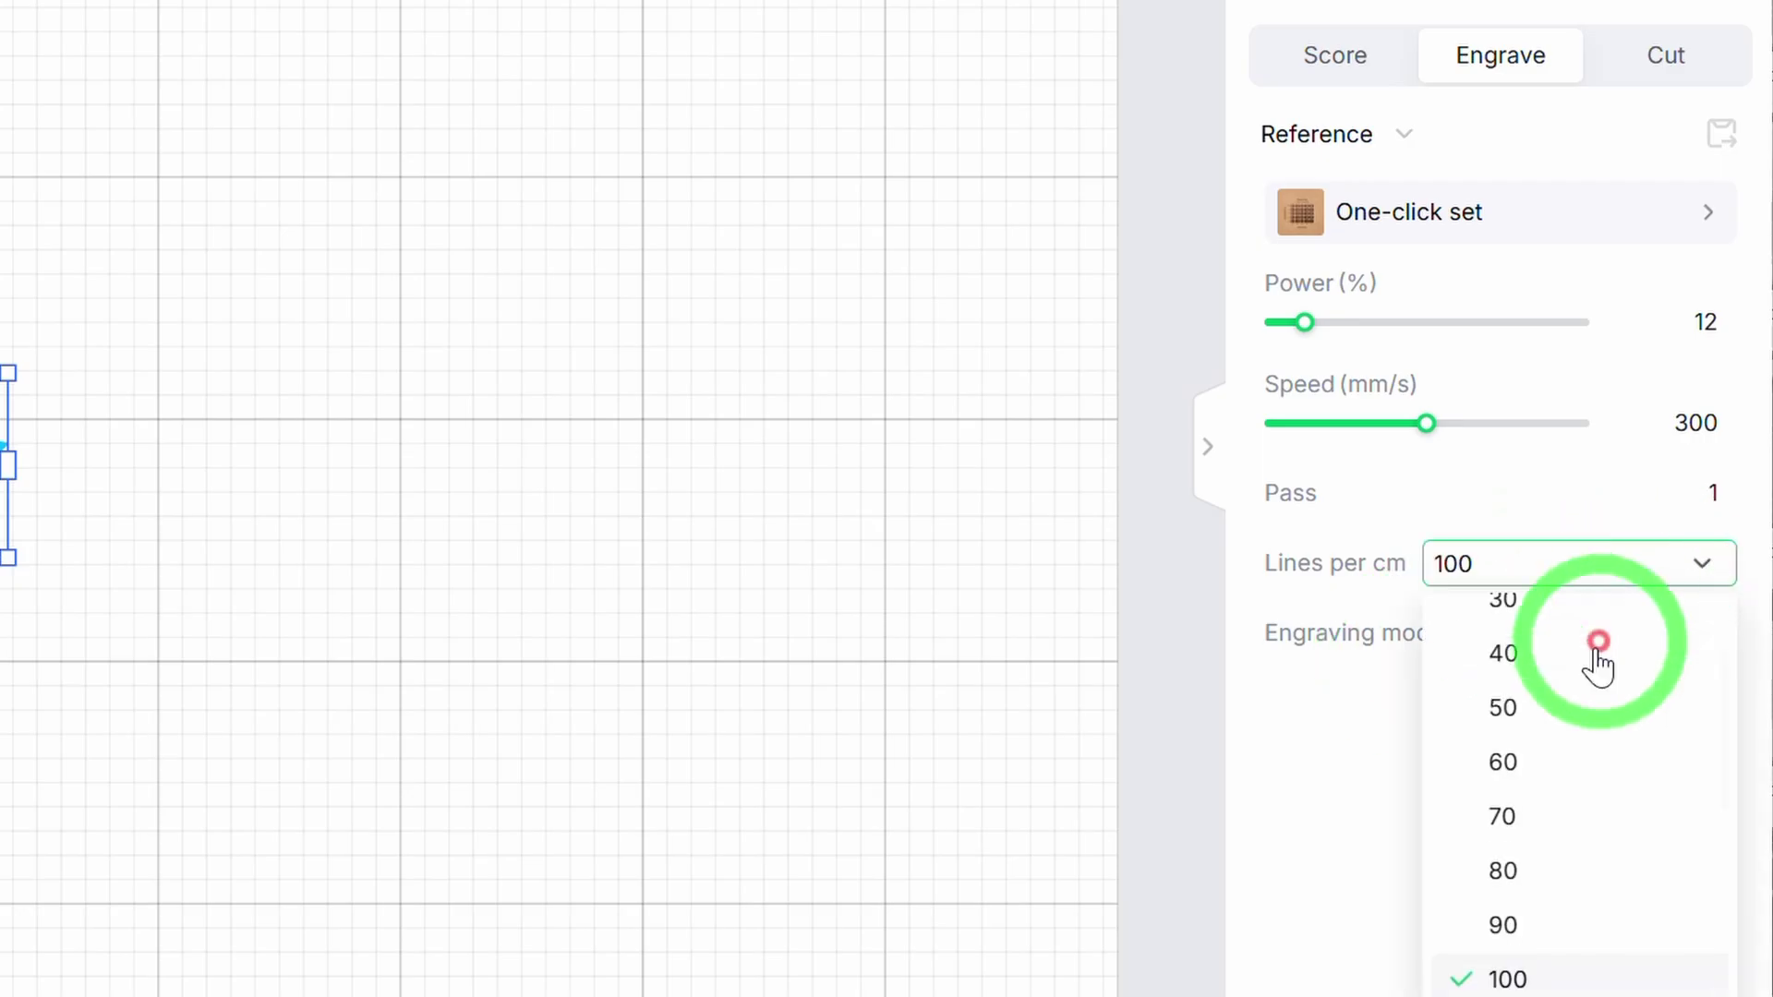
Set the star's engraving density to 140 lines per cm
scroll(1496, 979, "down", 2)
left_click(1532, 855)
left_click(1330, 792)
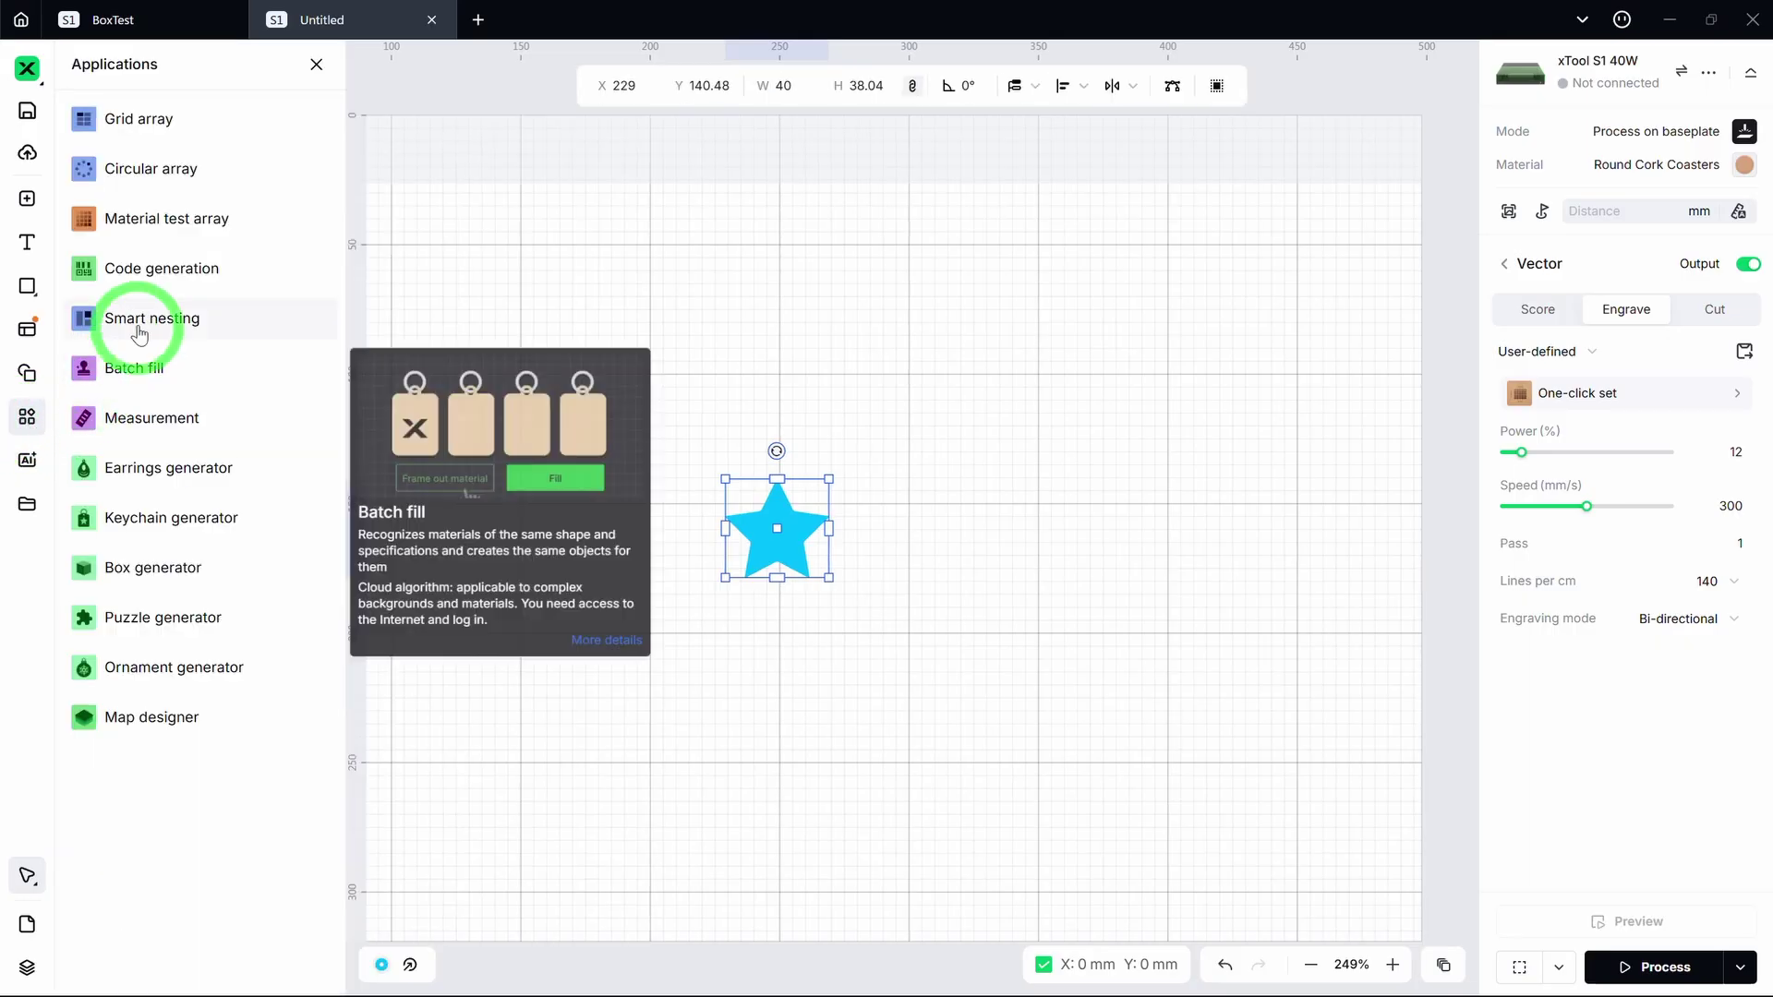
Set the star test array to power 8–15%, speed 250–350 mm/s, 5×5, and reposition the grid
left_click(209, 227)
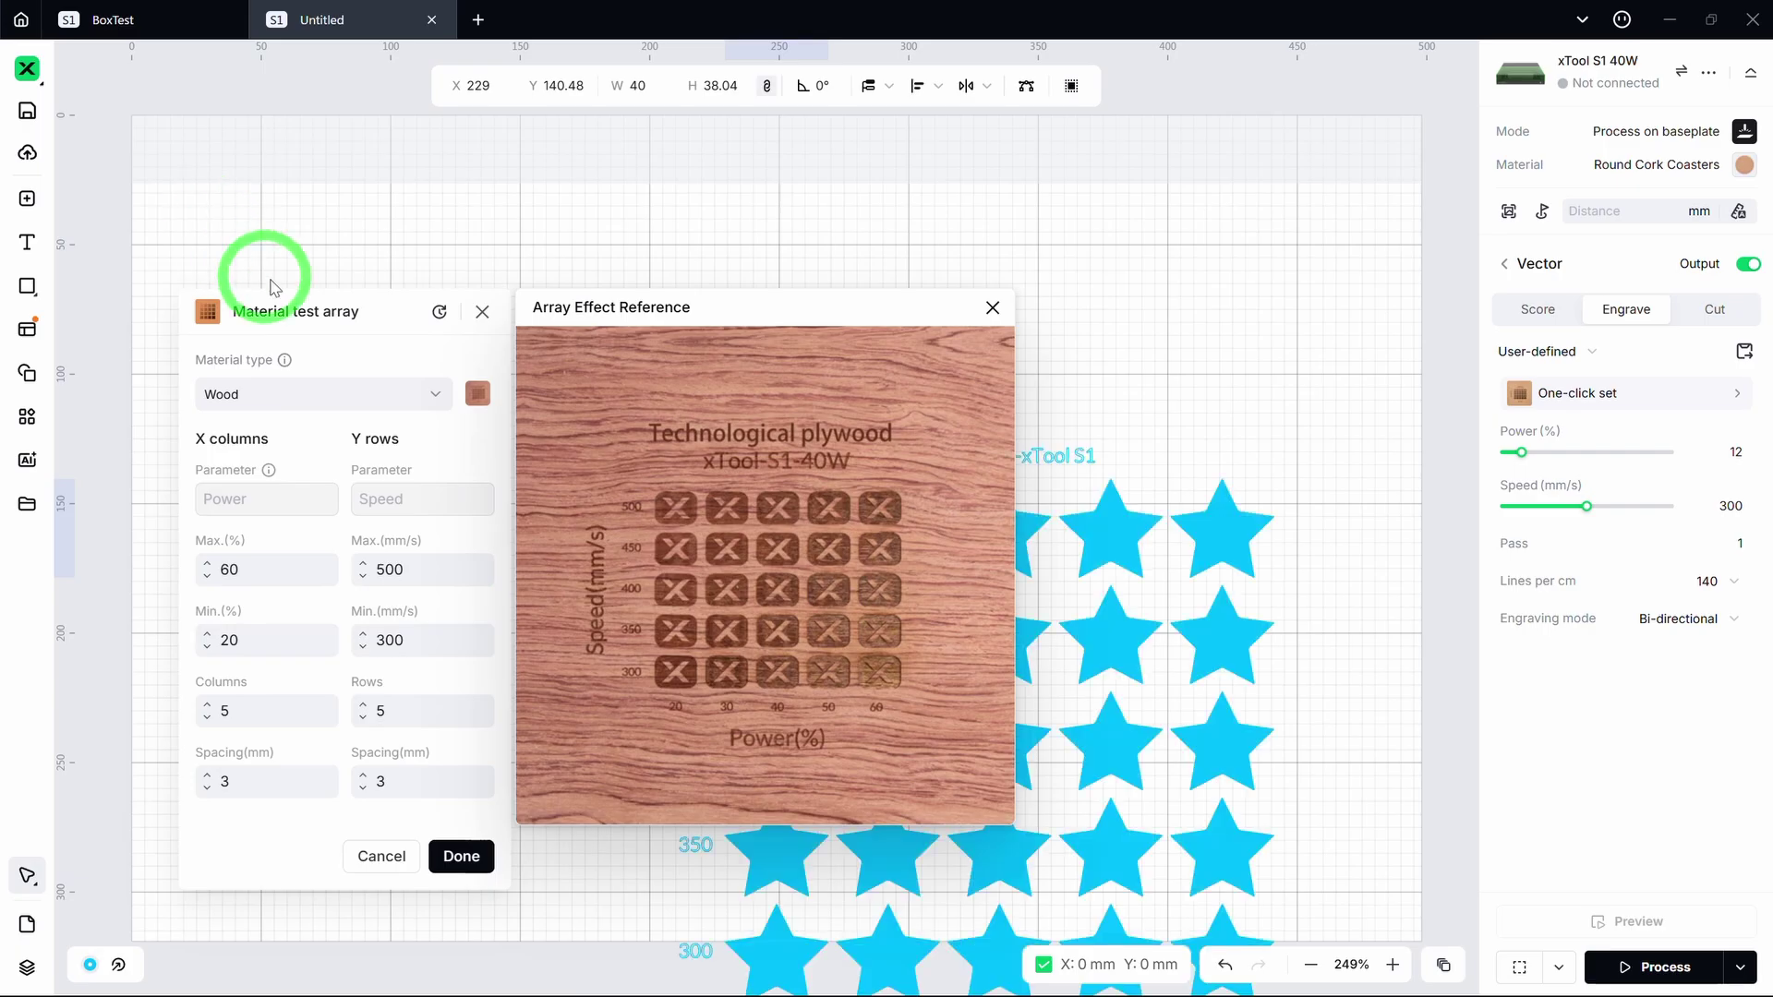
left_click_drag(320, 322, 301, 243)
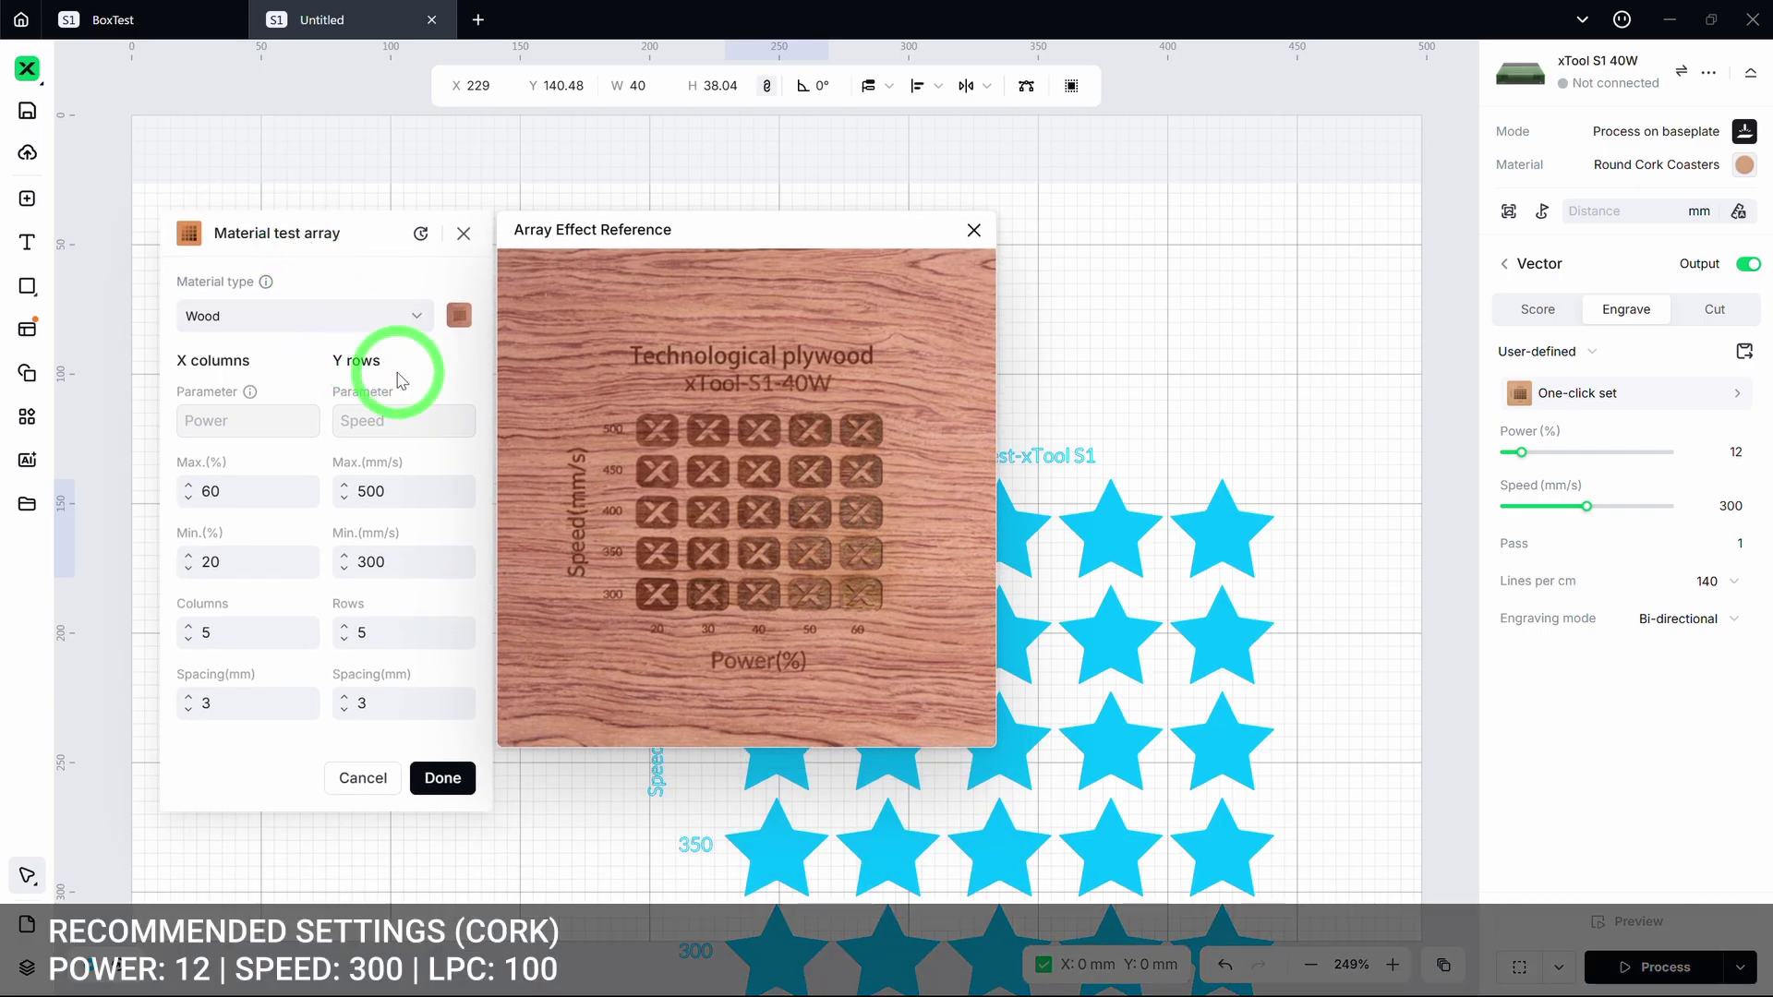
left_click(277, 354)
left_click(209, 491)
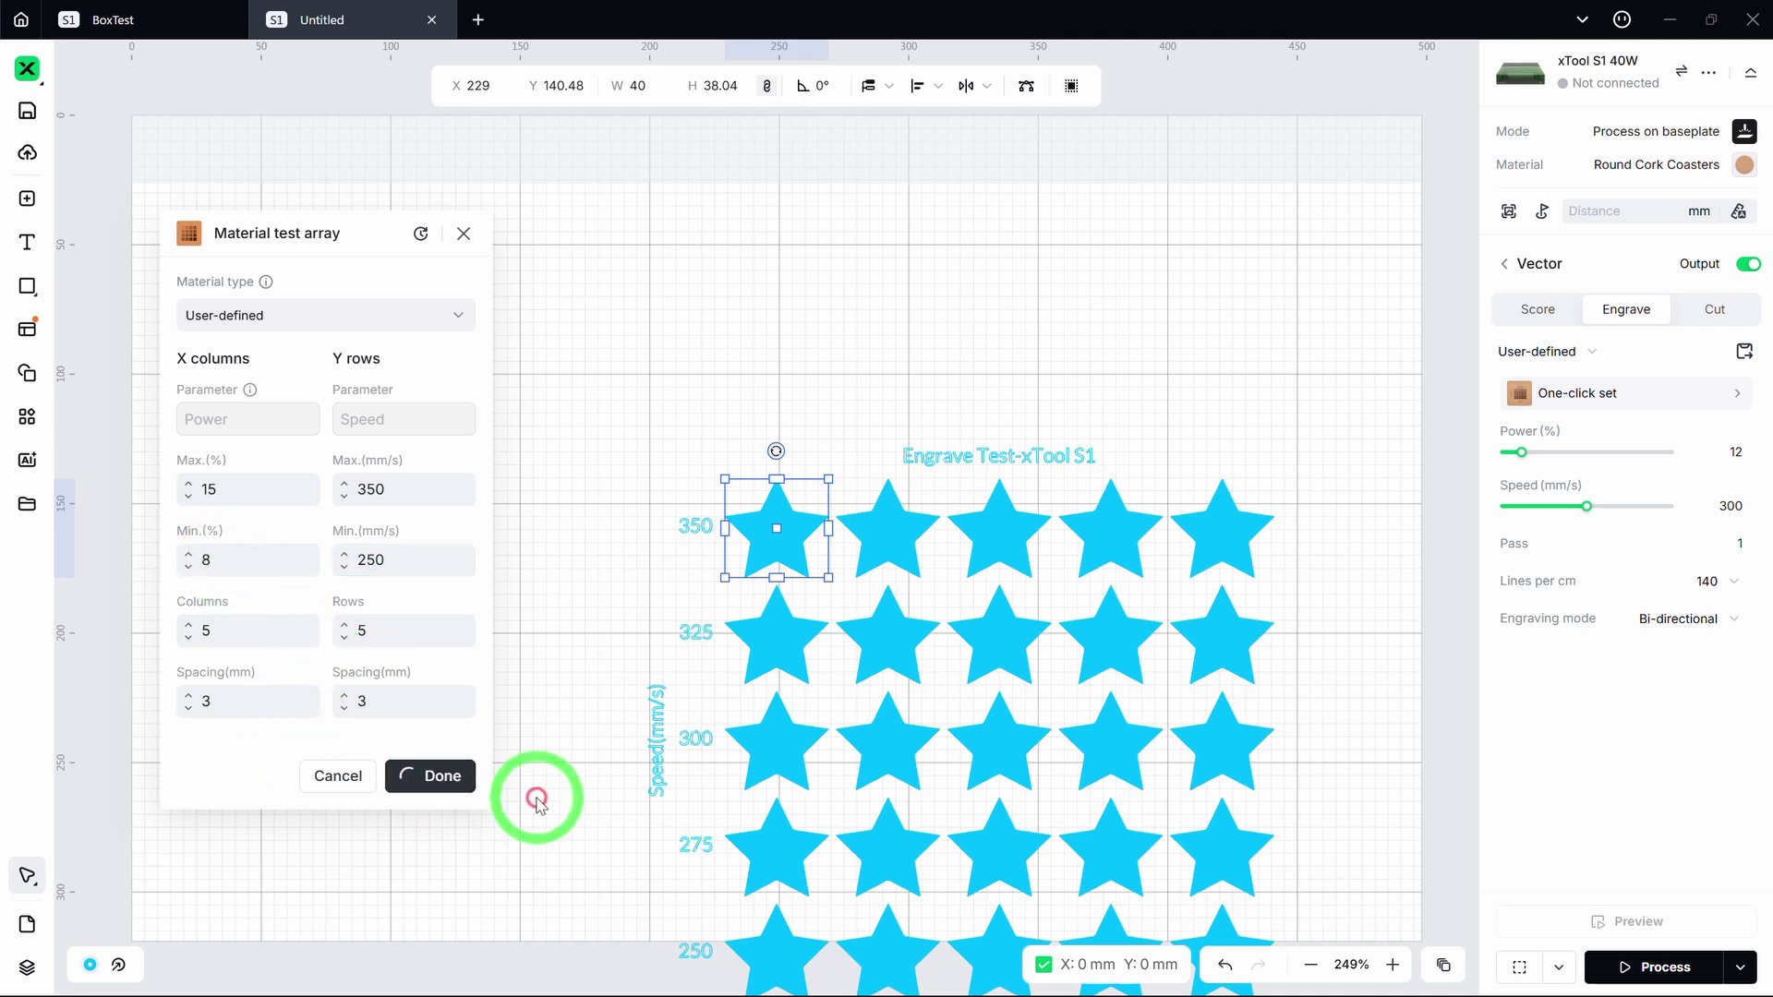
left_click_drag(938, 748, 843, 548)
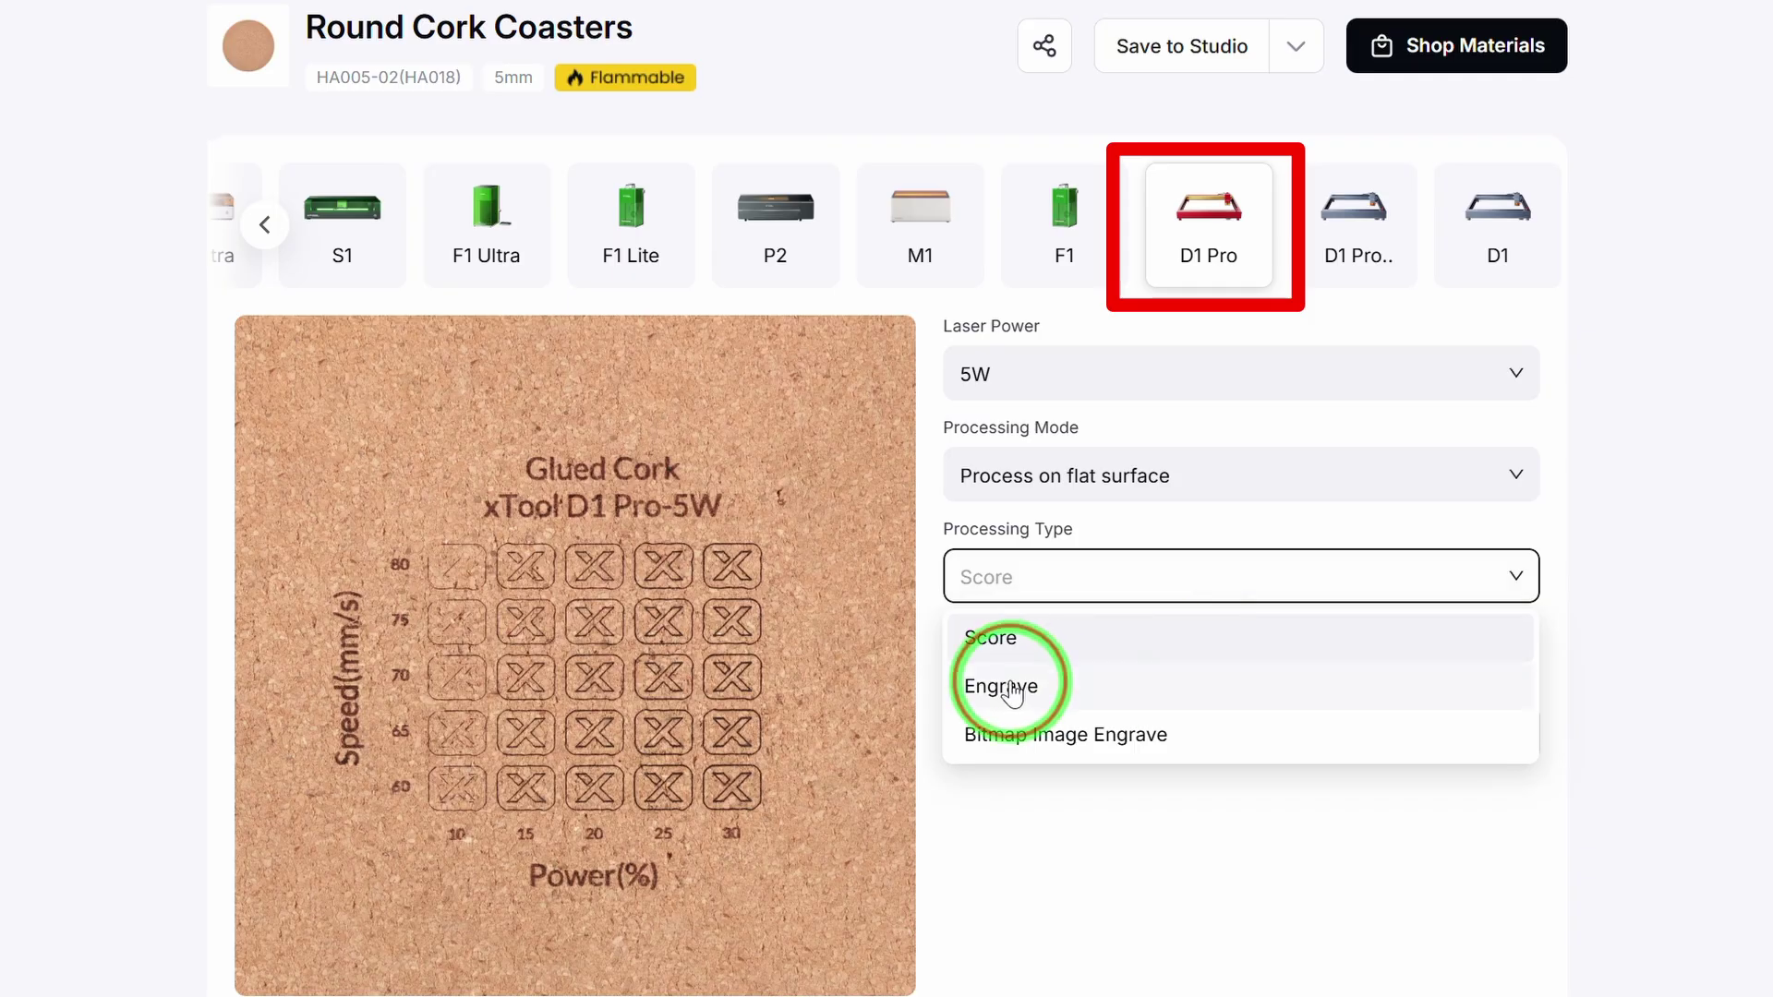
Show the Round Cork Coasters engrave settings for the S1 40W on baseplate
left_click(1013, 681)
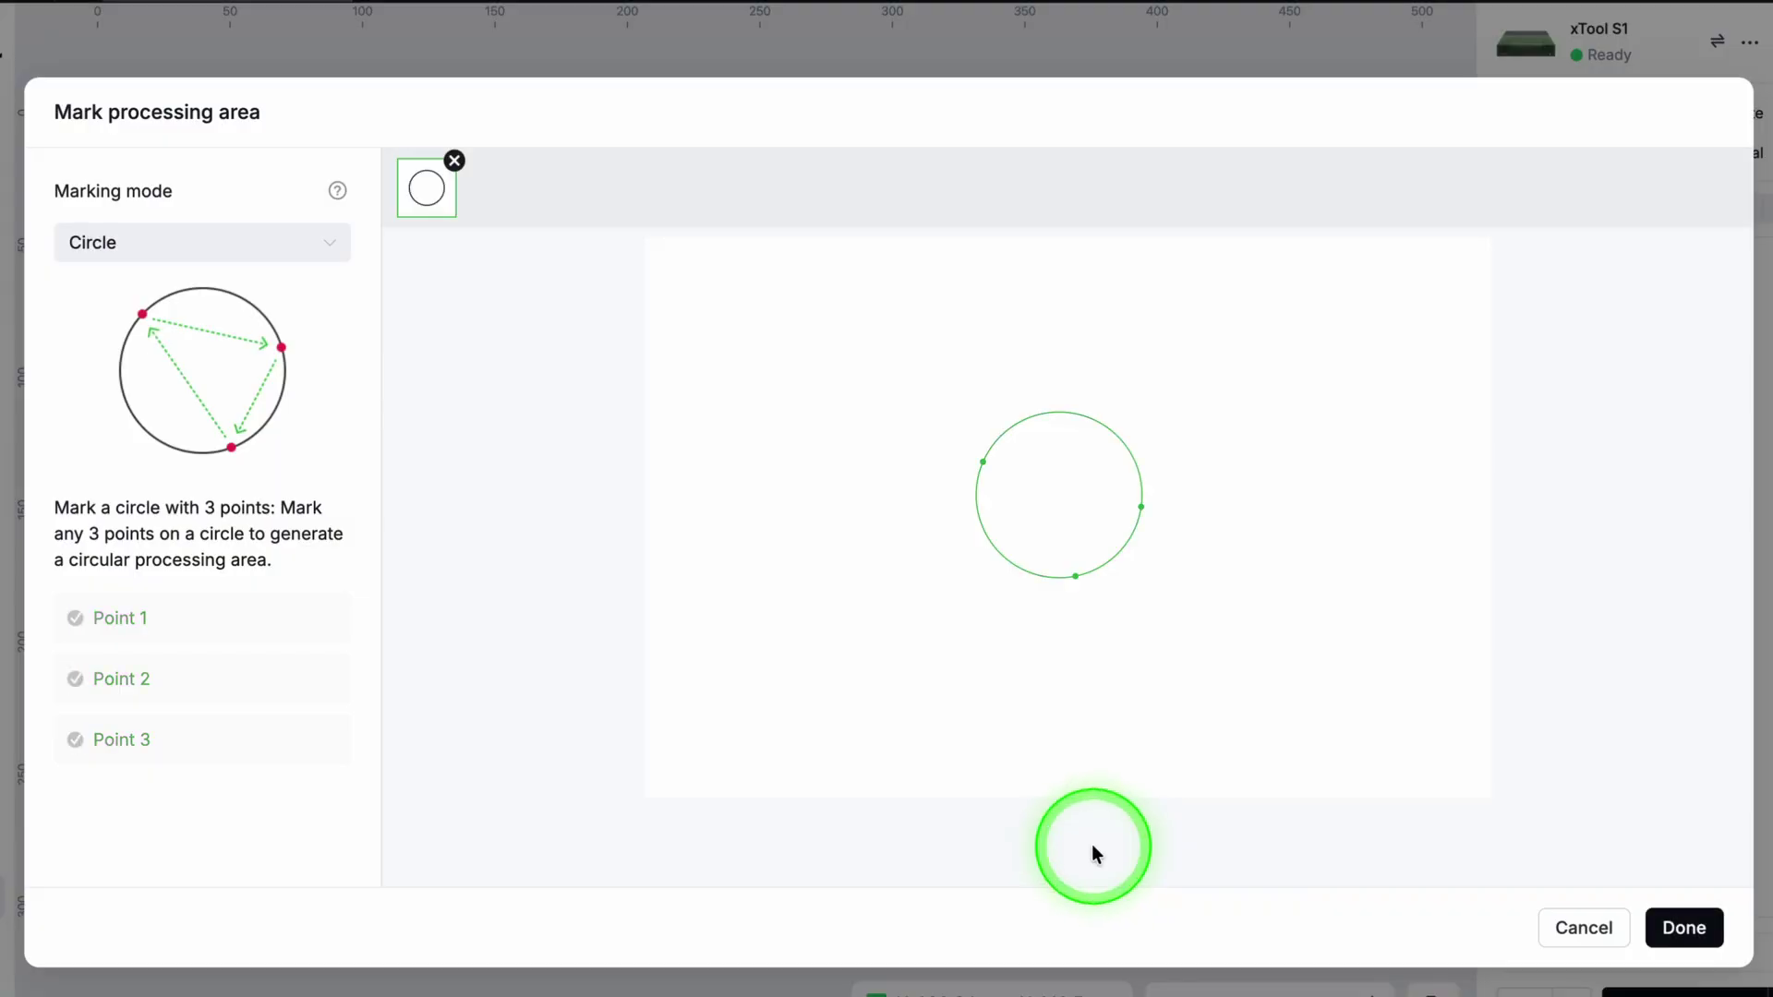
Confirm the marked coaster circle and shrink the star test grid to sit centred inside it
left_click(1675, 929)
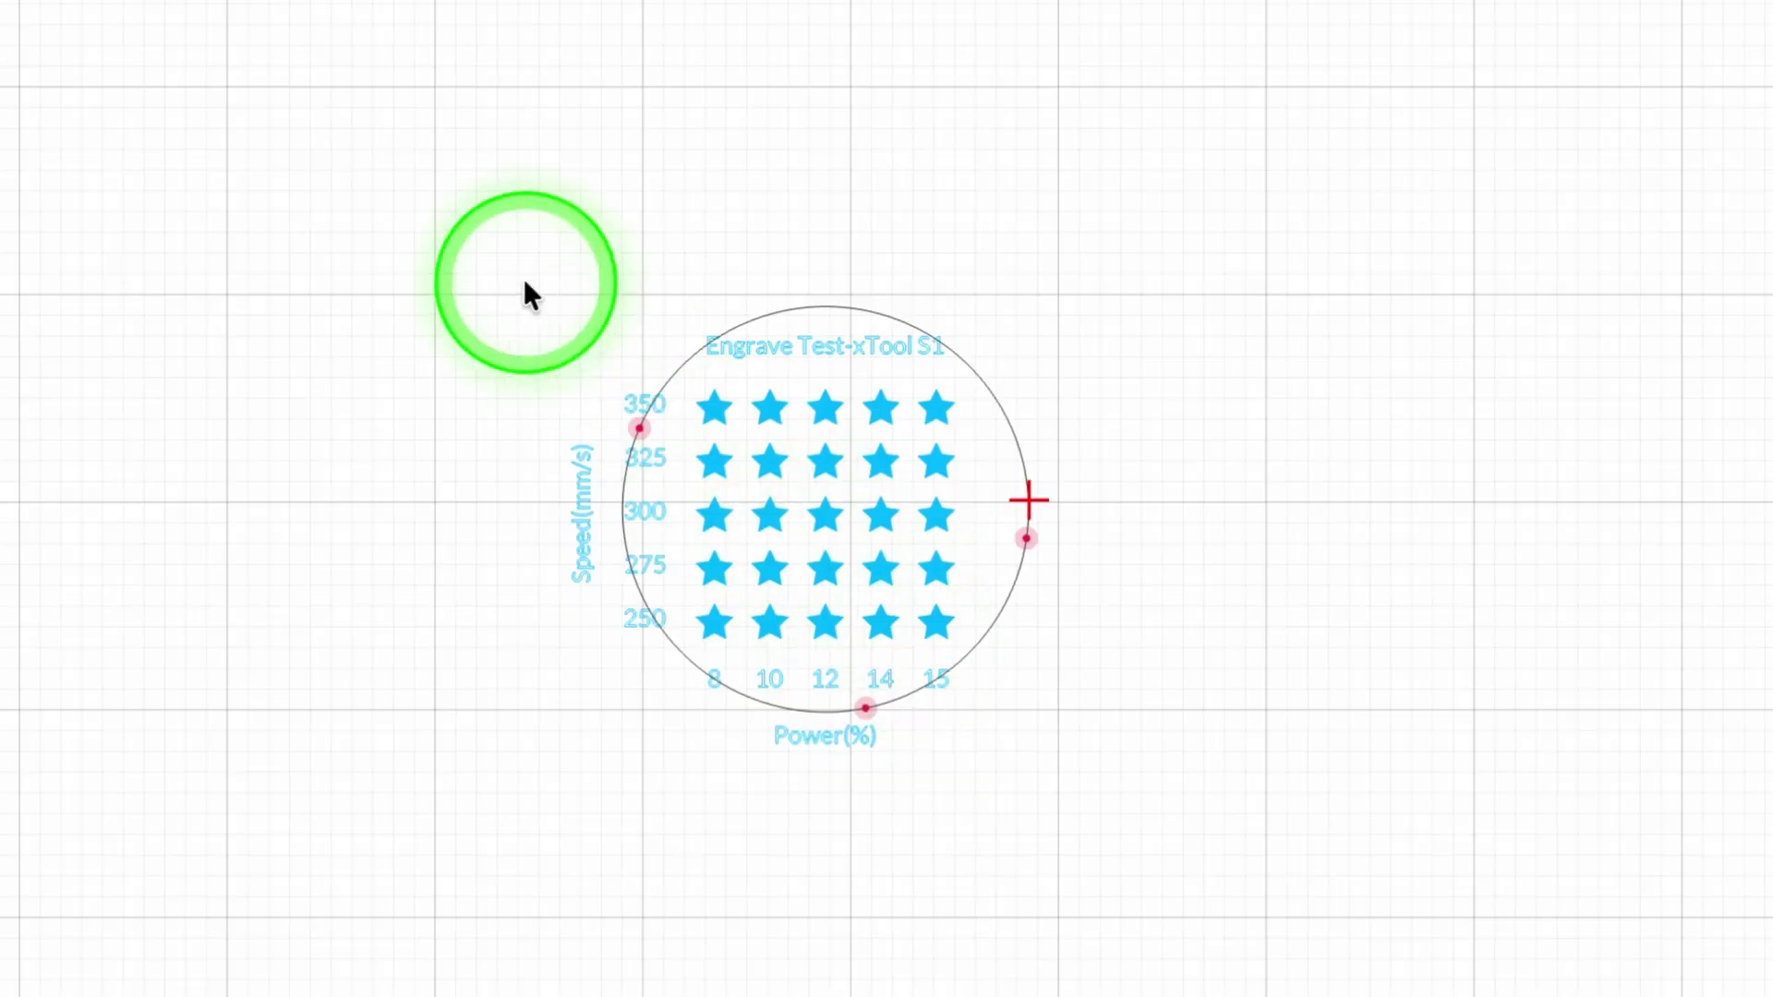
left_click_drag(531, 296, 1116, 899)
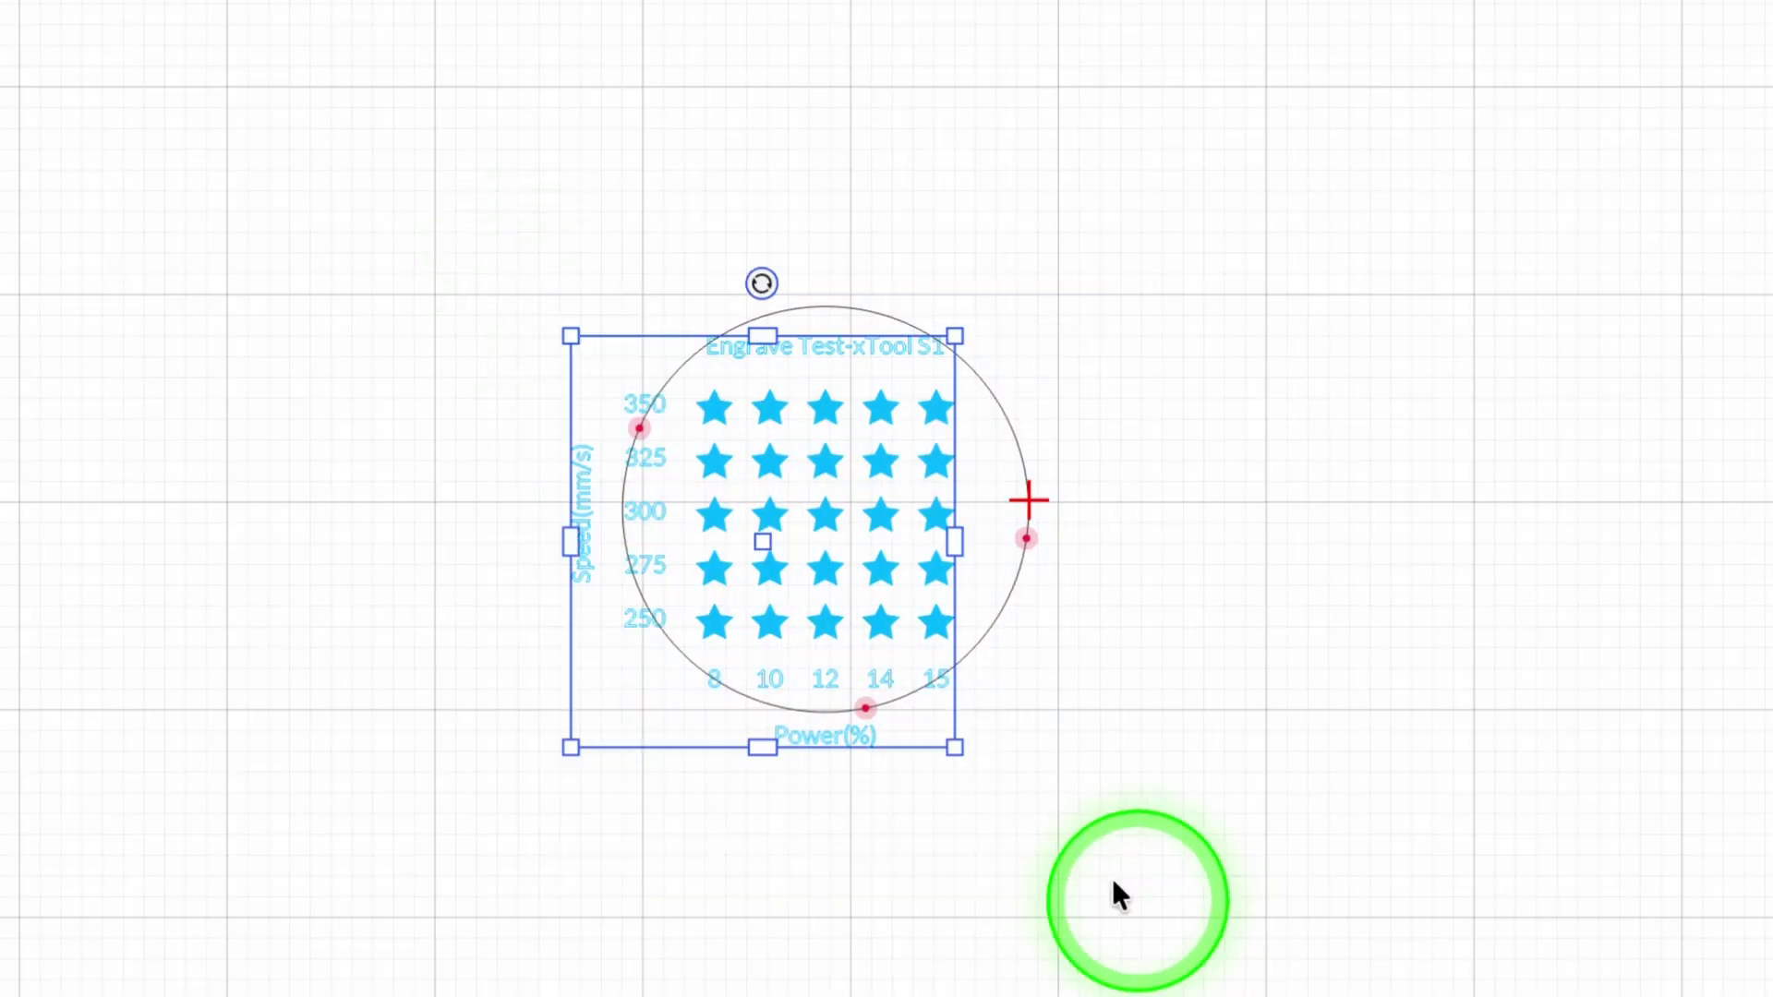
left_click_drag(951, 744, 878, 665)
left_click_drag(736, 510, 797, 537)
Lock the test grid in place via its right-click menu, then deselect it
right_click(850, 420)
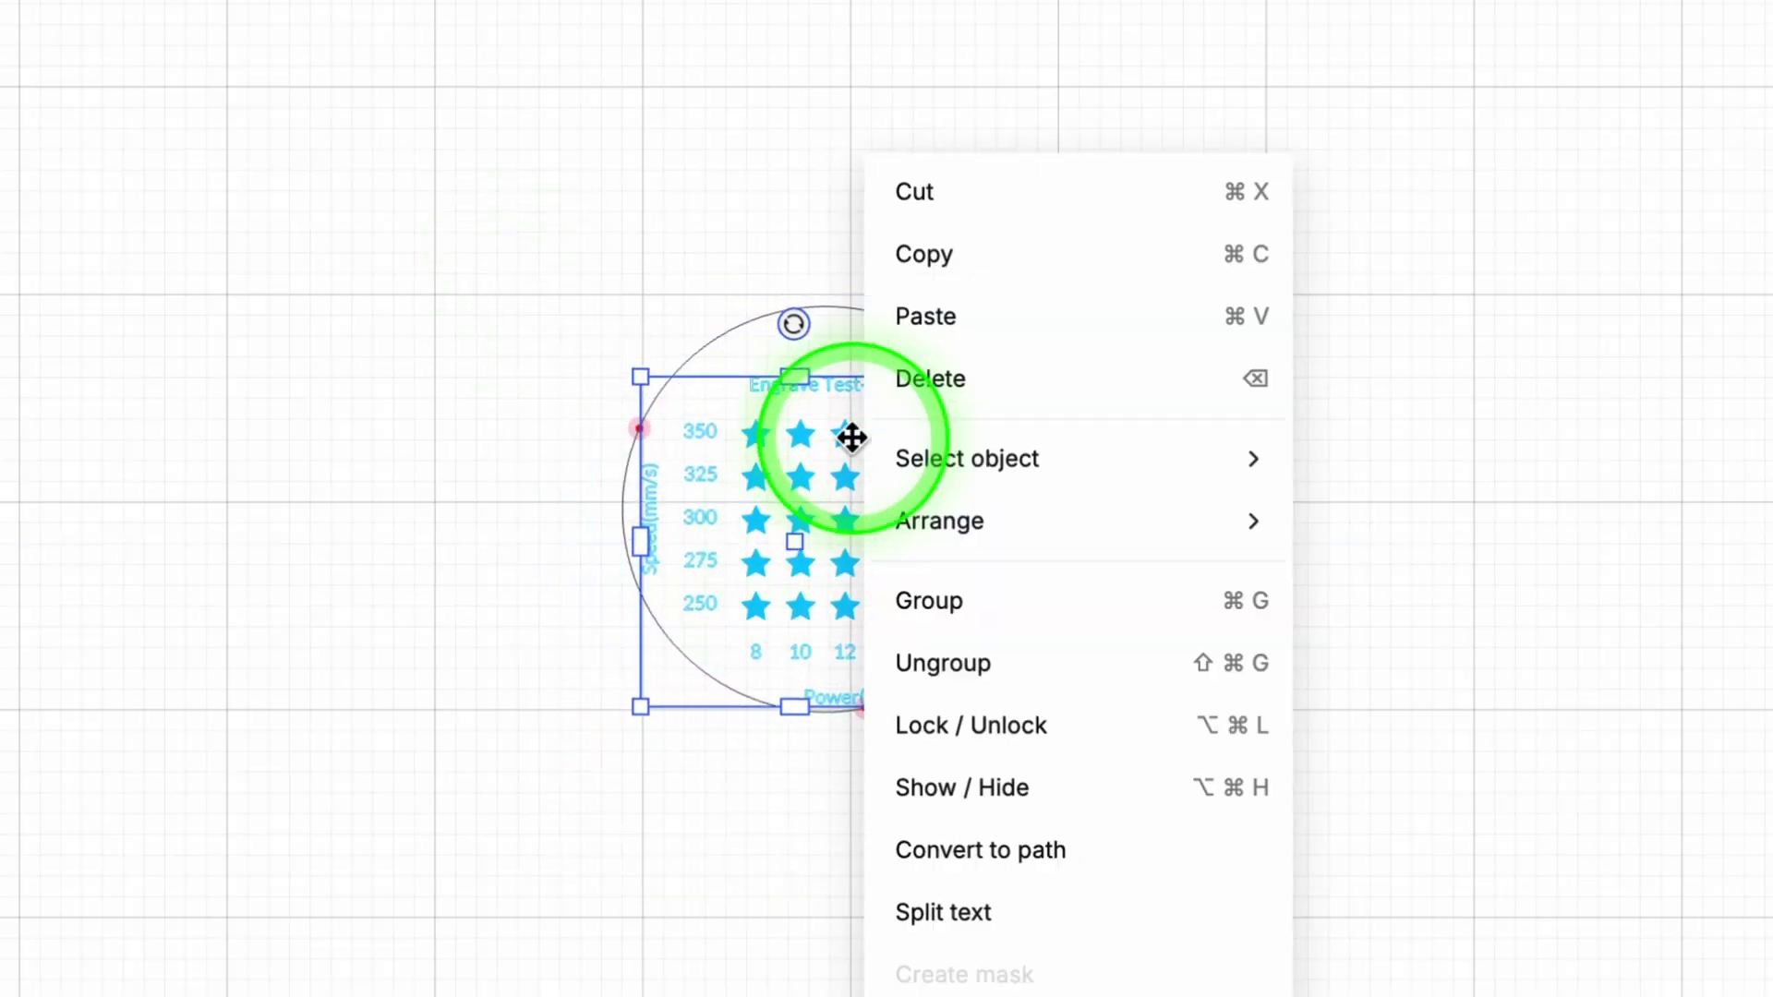
left_click(1062, 760)
left_click(515, 885)
left_click(596, 578)
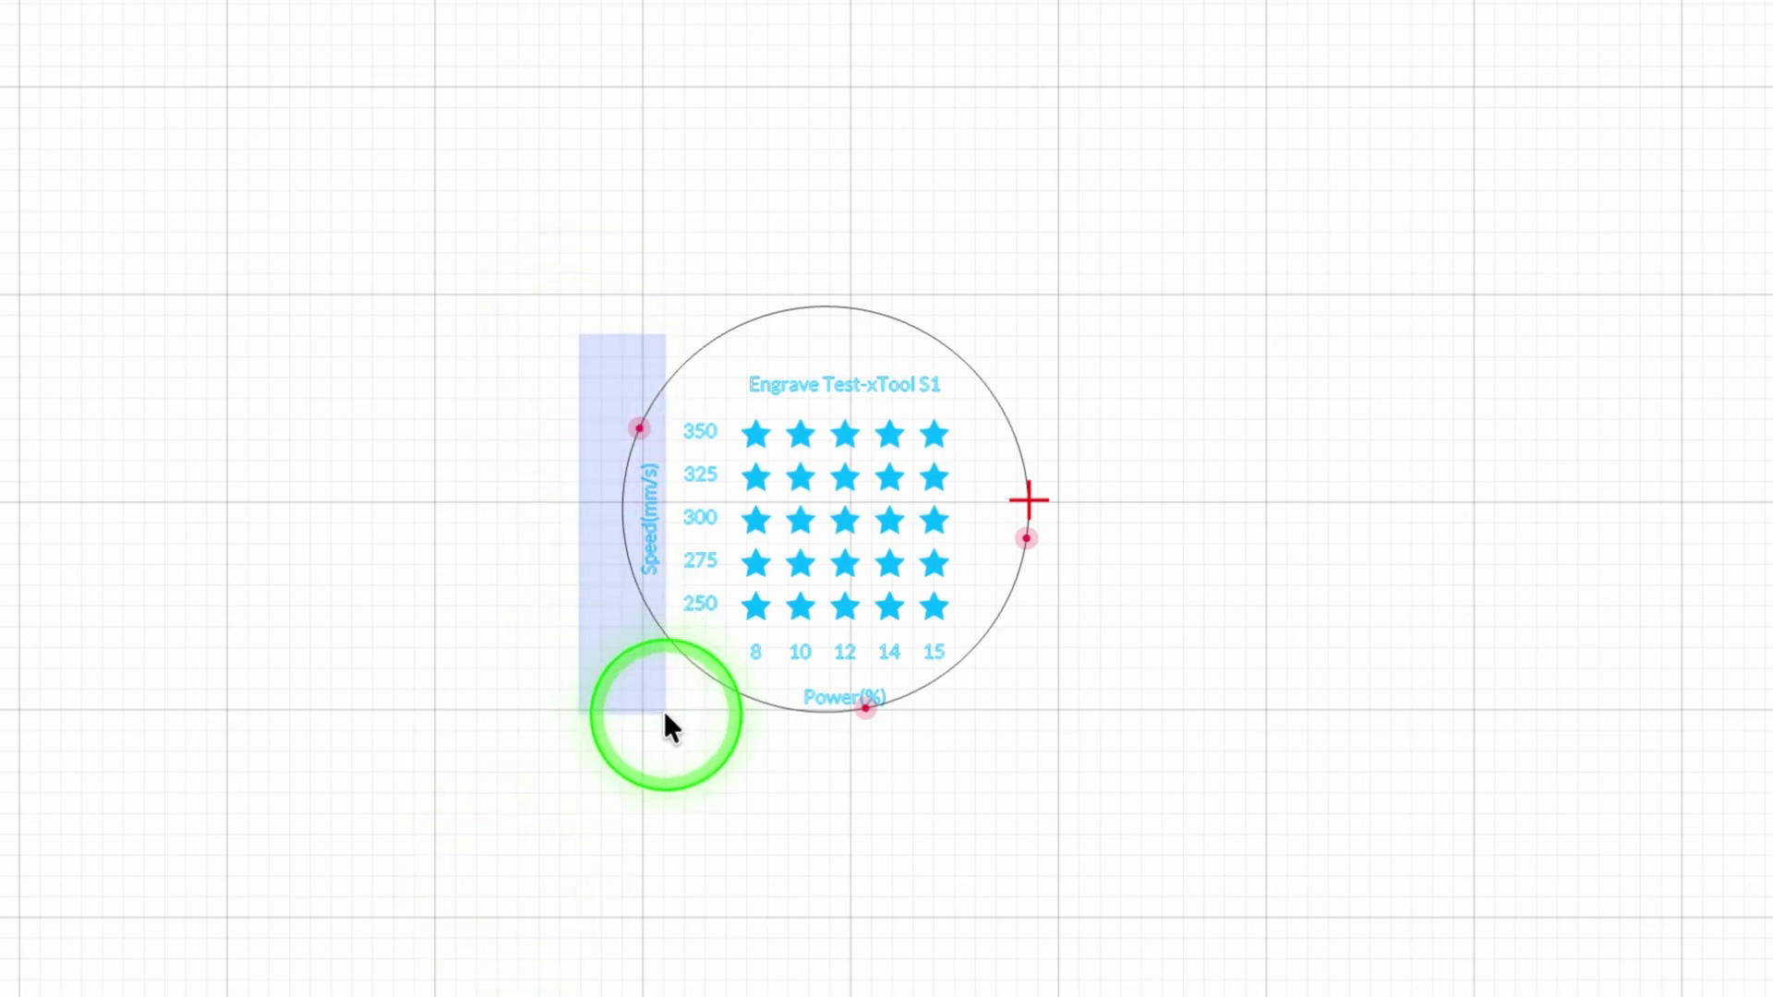
left_click_drag(663, 711, 665, 713)
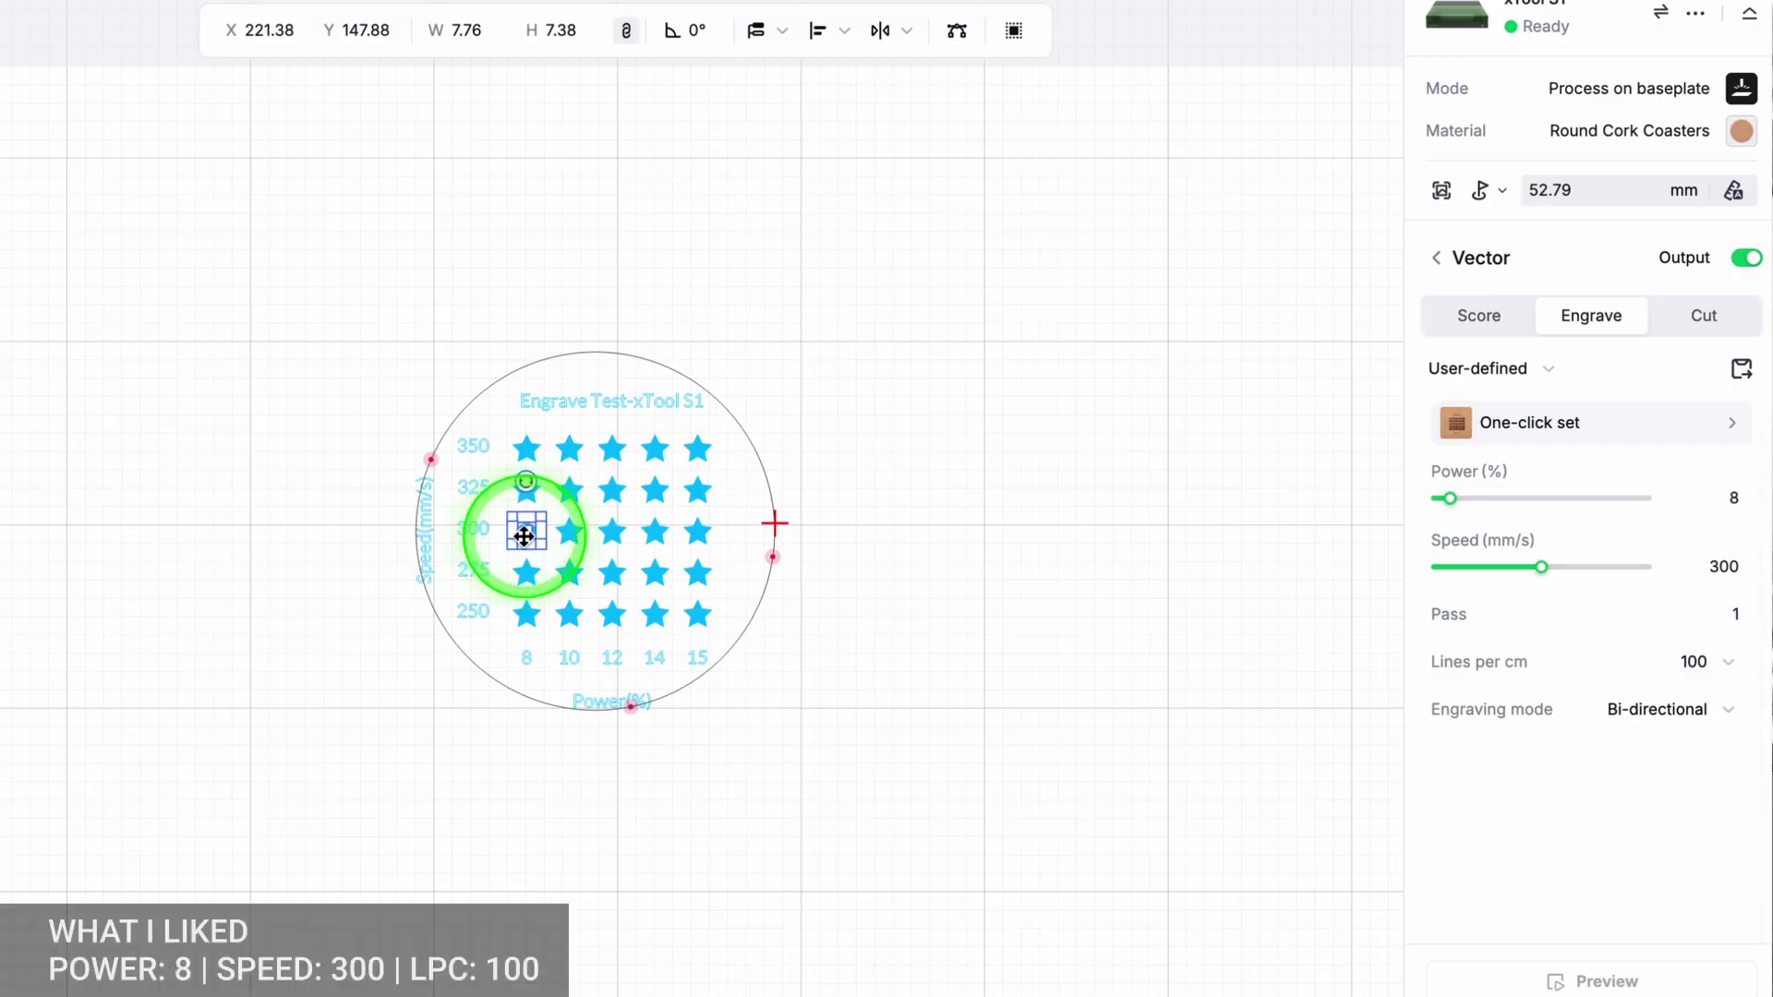
Save the current engrave setting to Round Cork Coasters as Setting 1 named 'My Cork Coasters'
left_click(1743, 370)
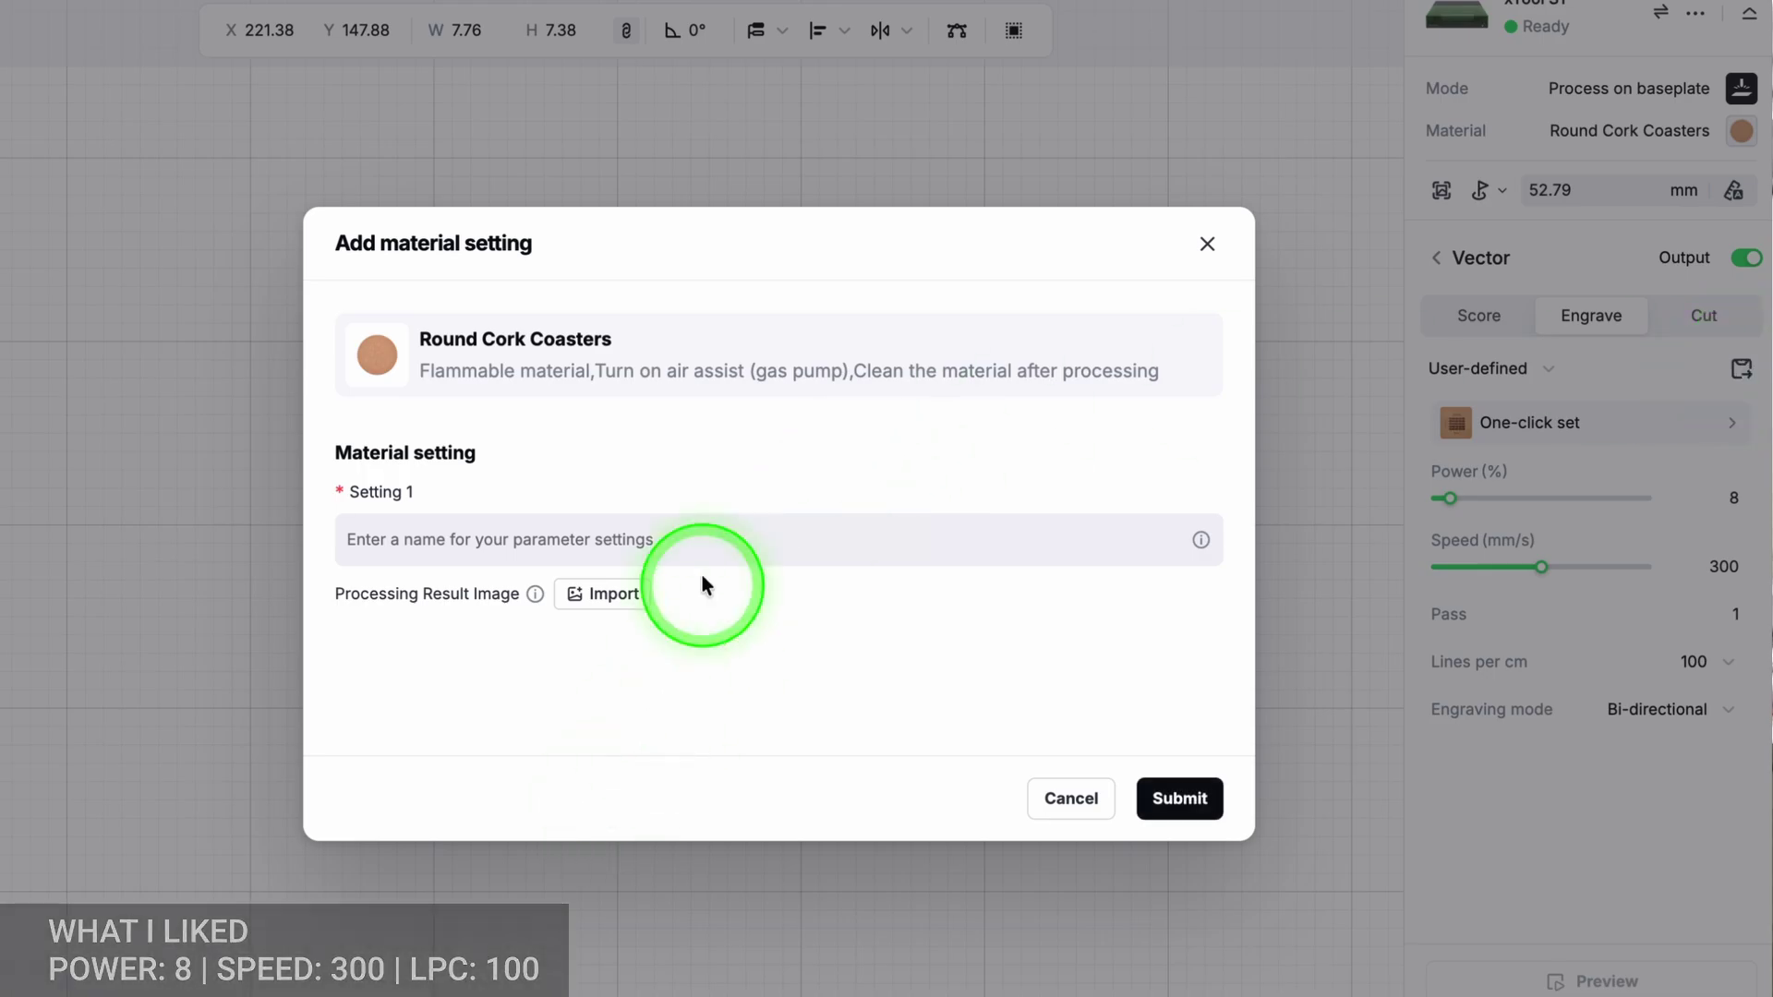
left_click(665, 546)
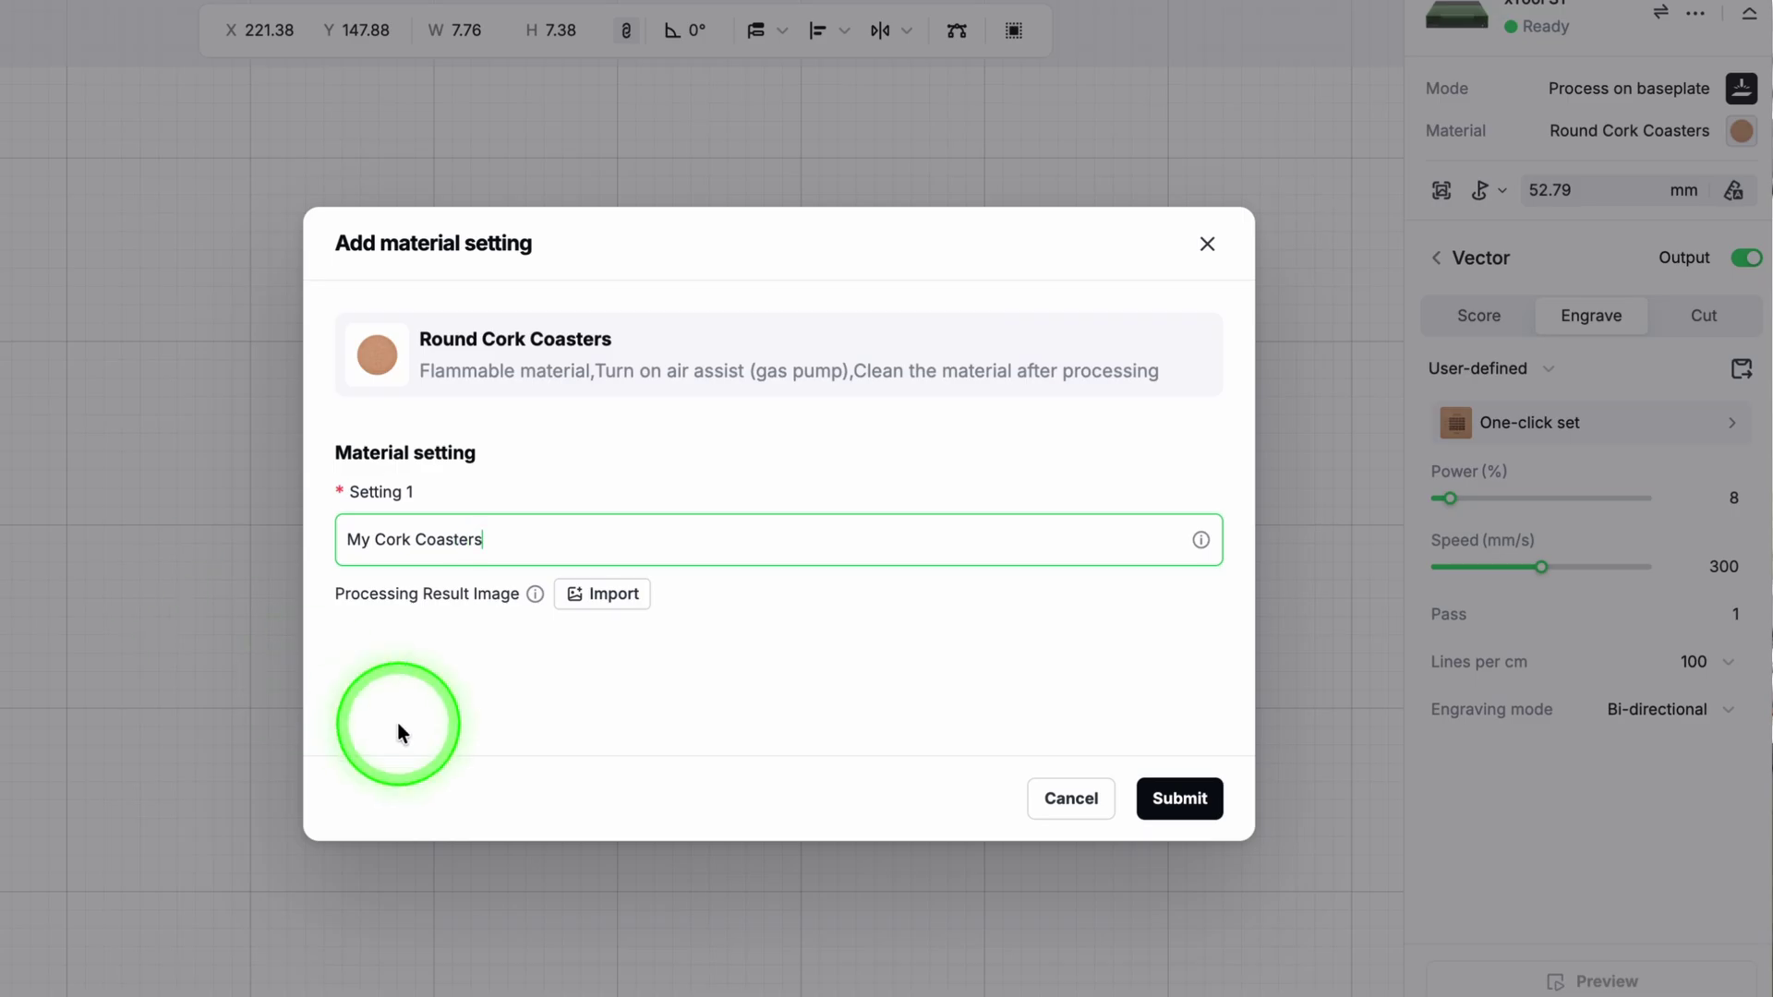
left_click(1182, 799)
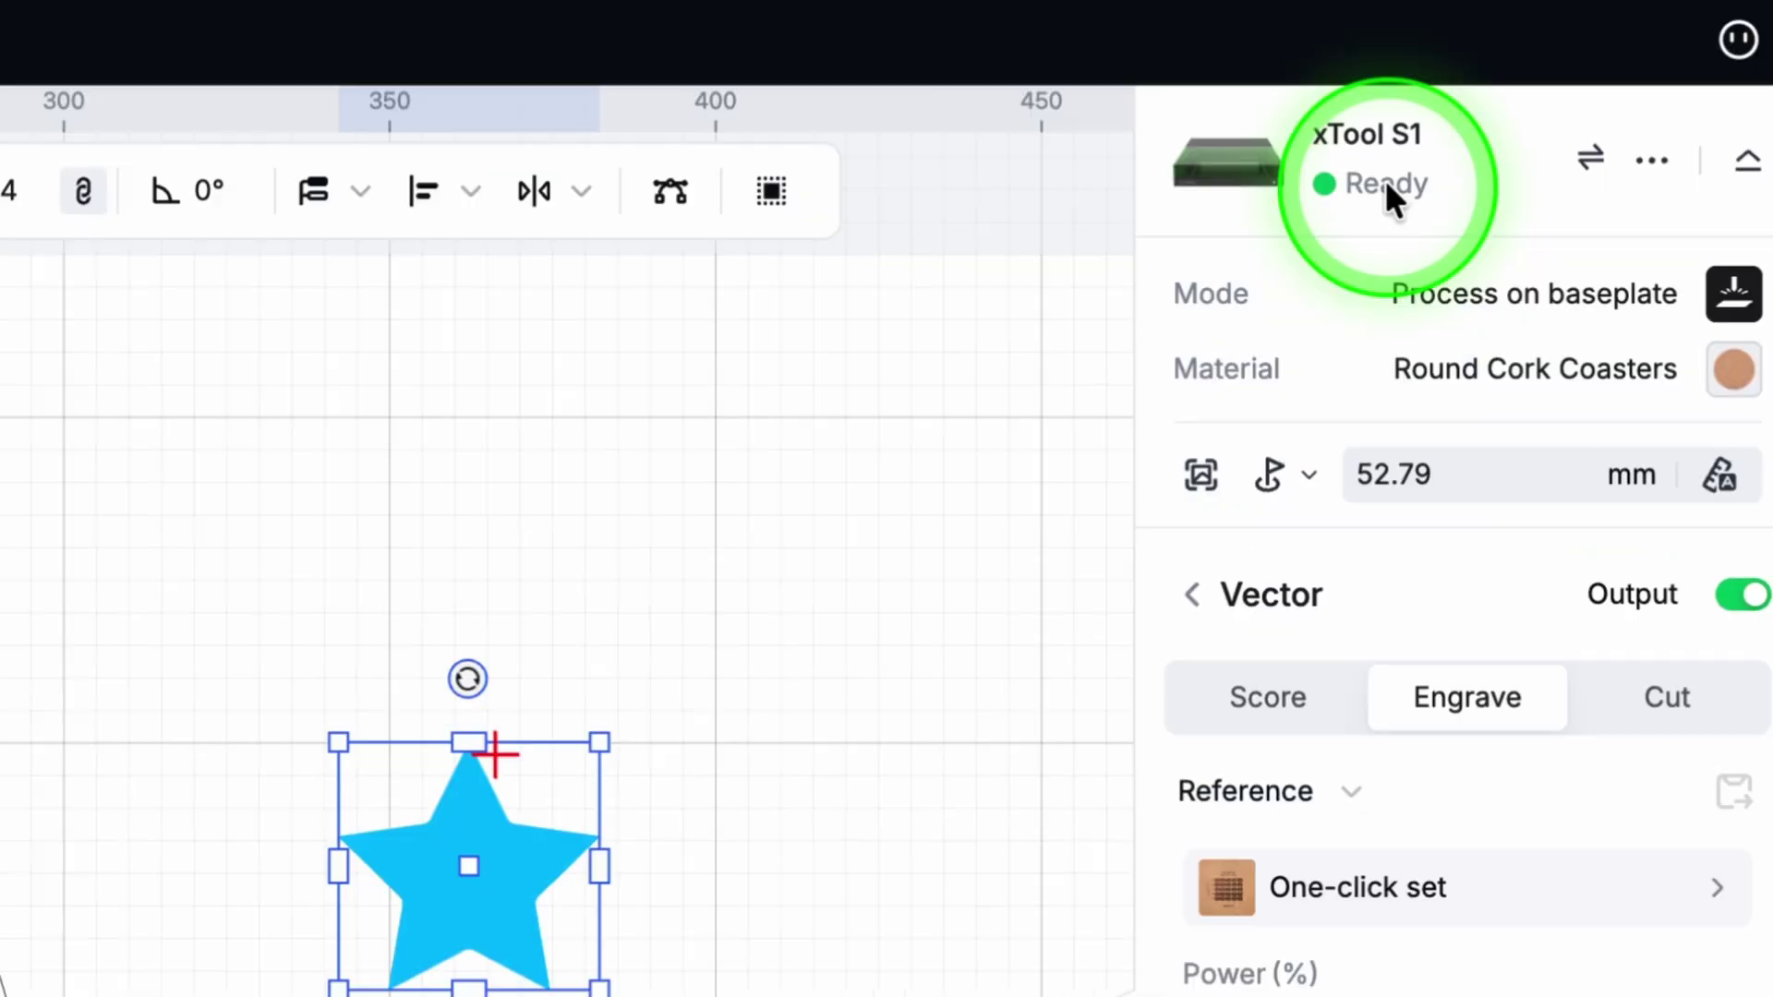
Switch the project's laser device to the M1 Ultra
left_click(1594, 161)
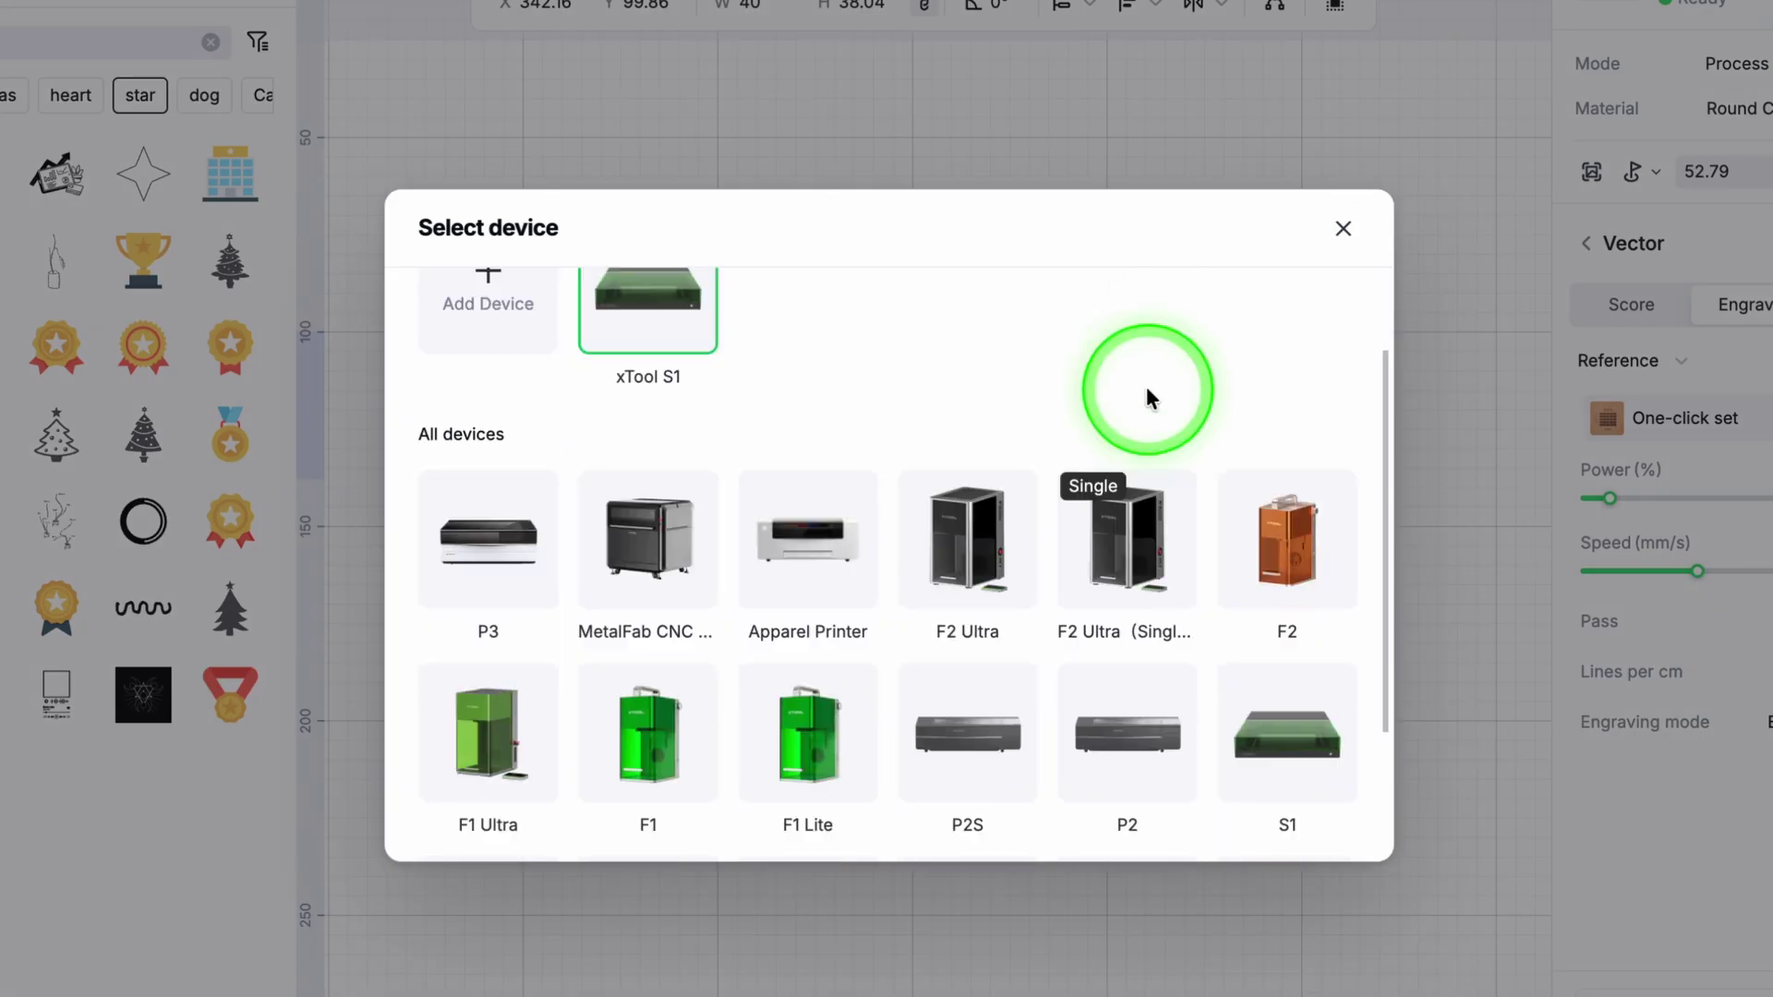
scroll(1150, 395, "down", 3)
left_click(492, 757)
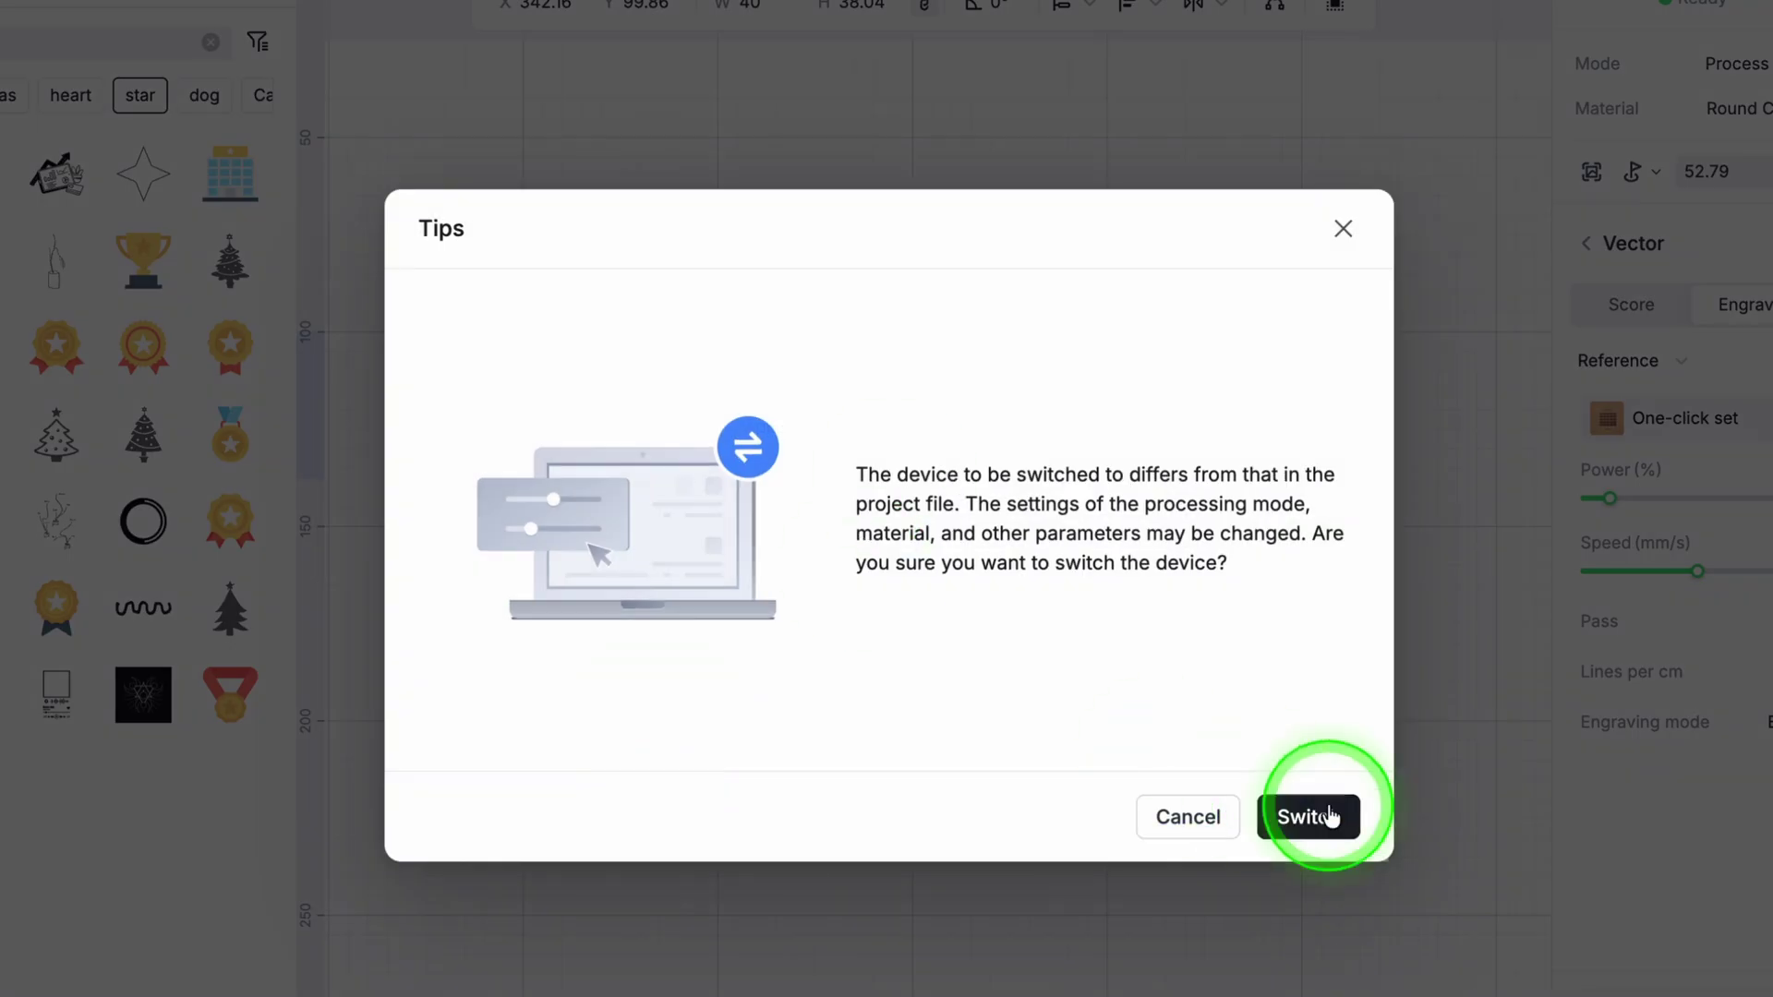
left_click(1321, 815)
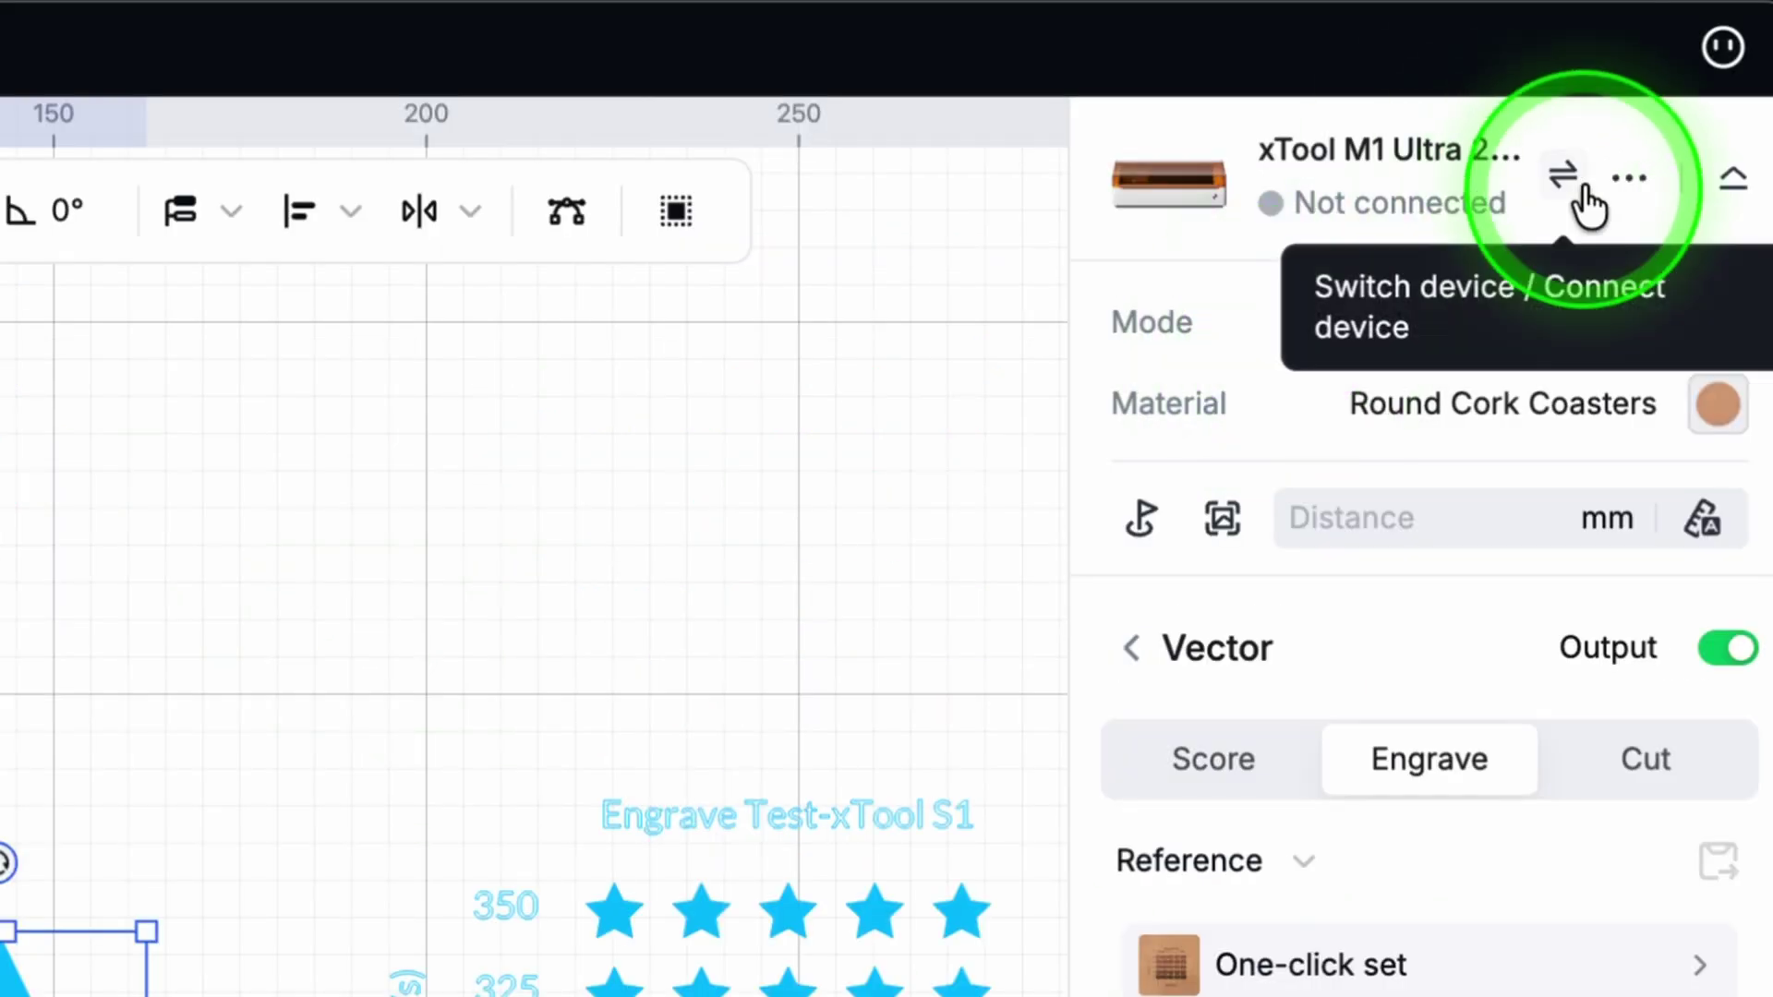
Switch the project's laser device again, this time to the P2
left_click(1579, 180)
scroll(895, 665, "down", 5)
left_click(1251, 525)
left_click(1512, 869)
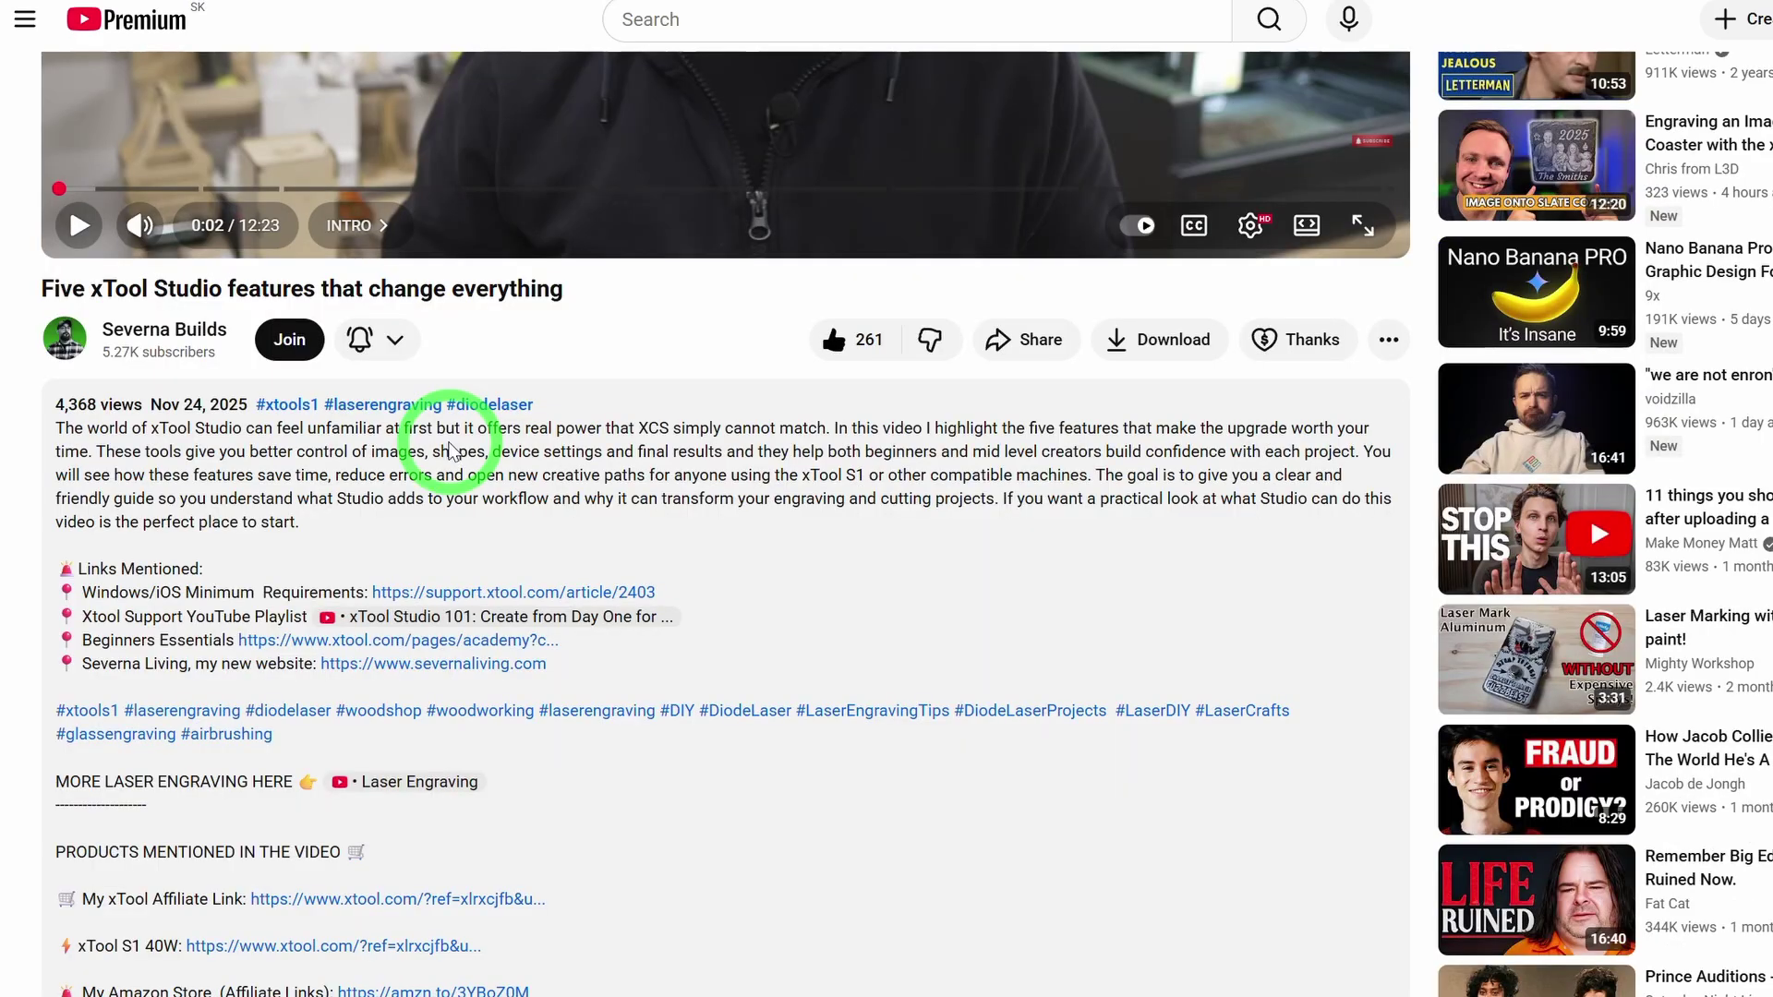
scroll(449, 453, "down", 3)
scroll(496, 541, "down", 4)
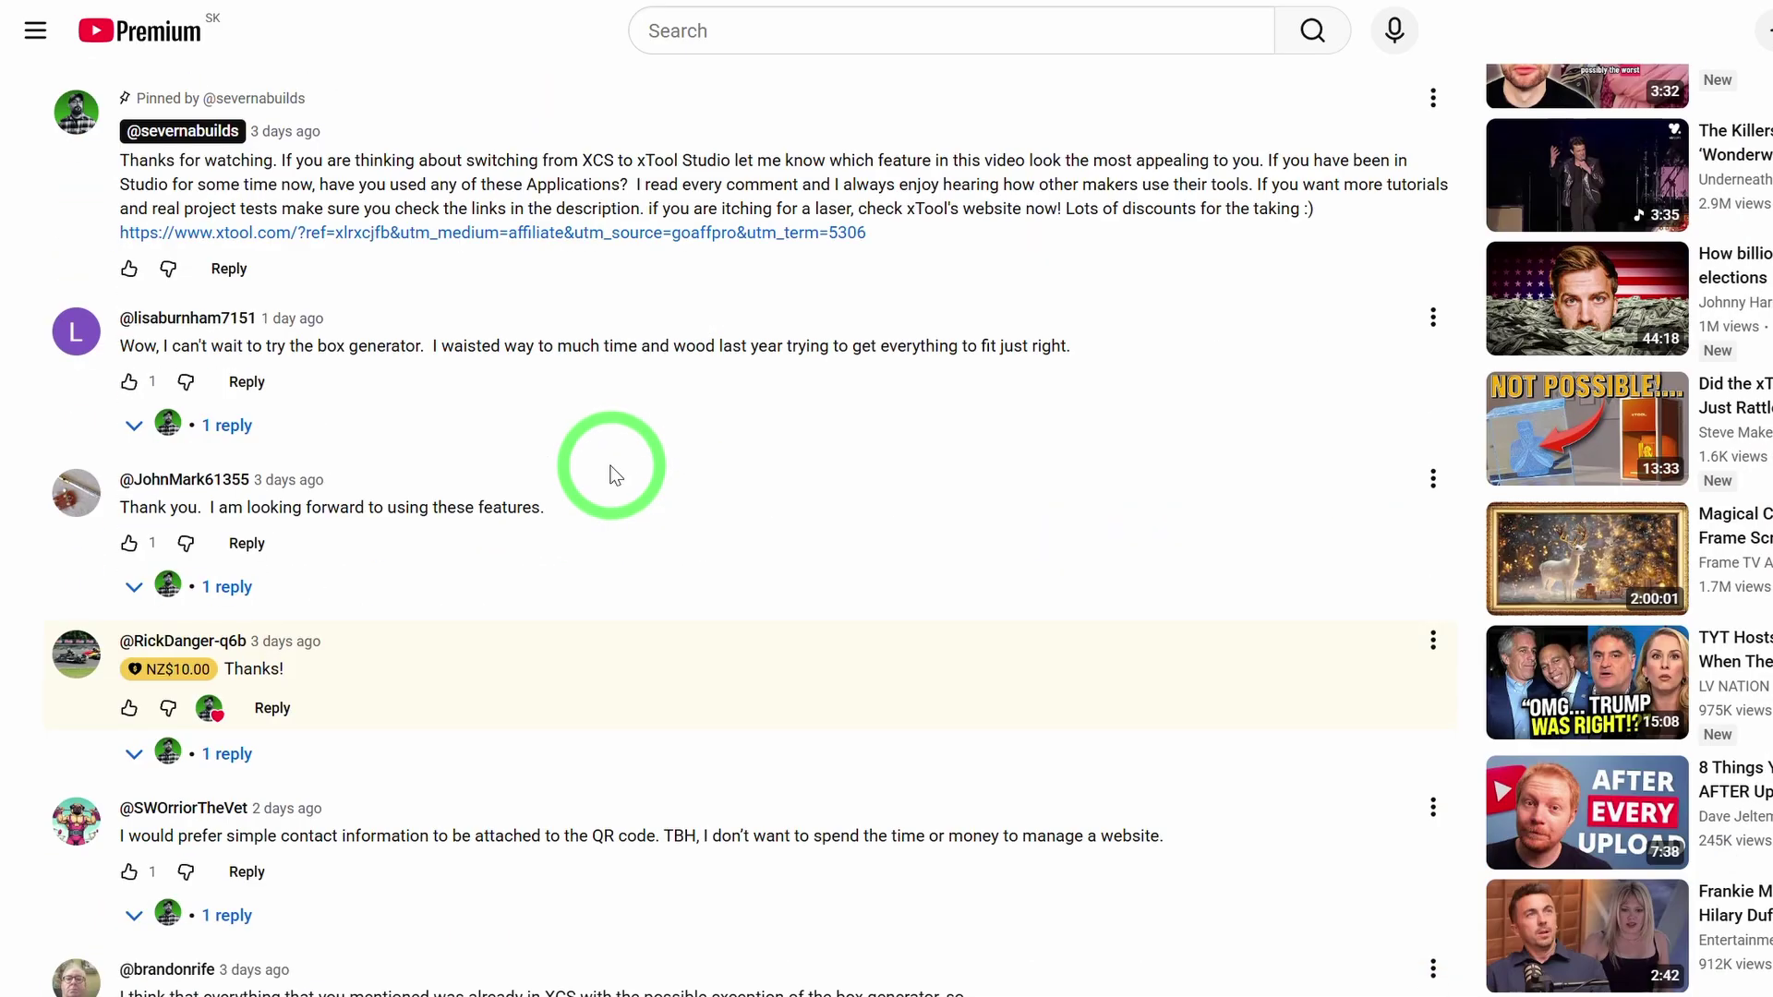
scroll(613, 473, "down", 7)
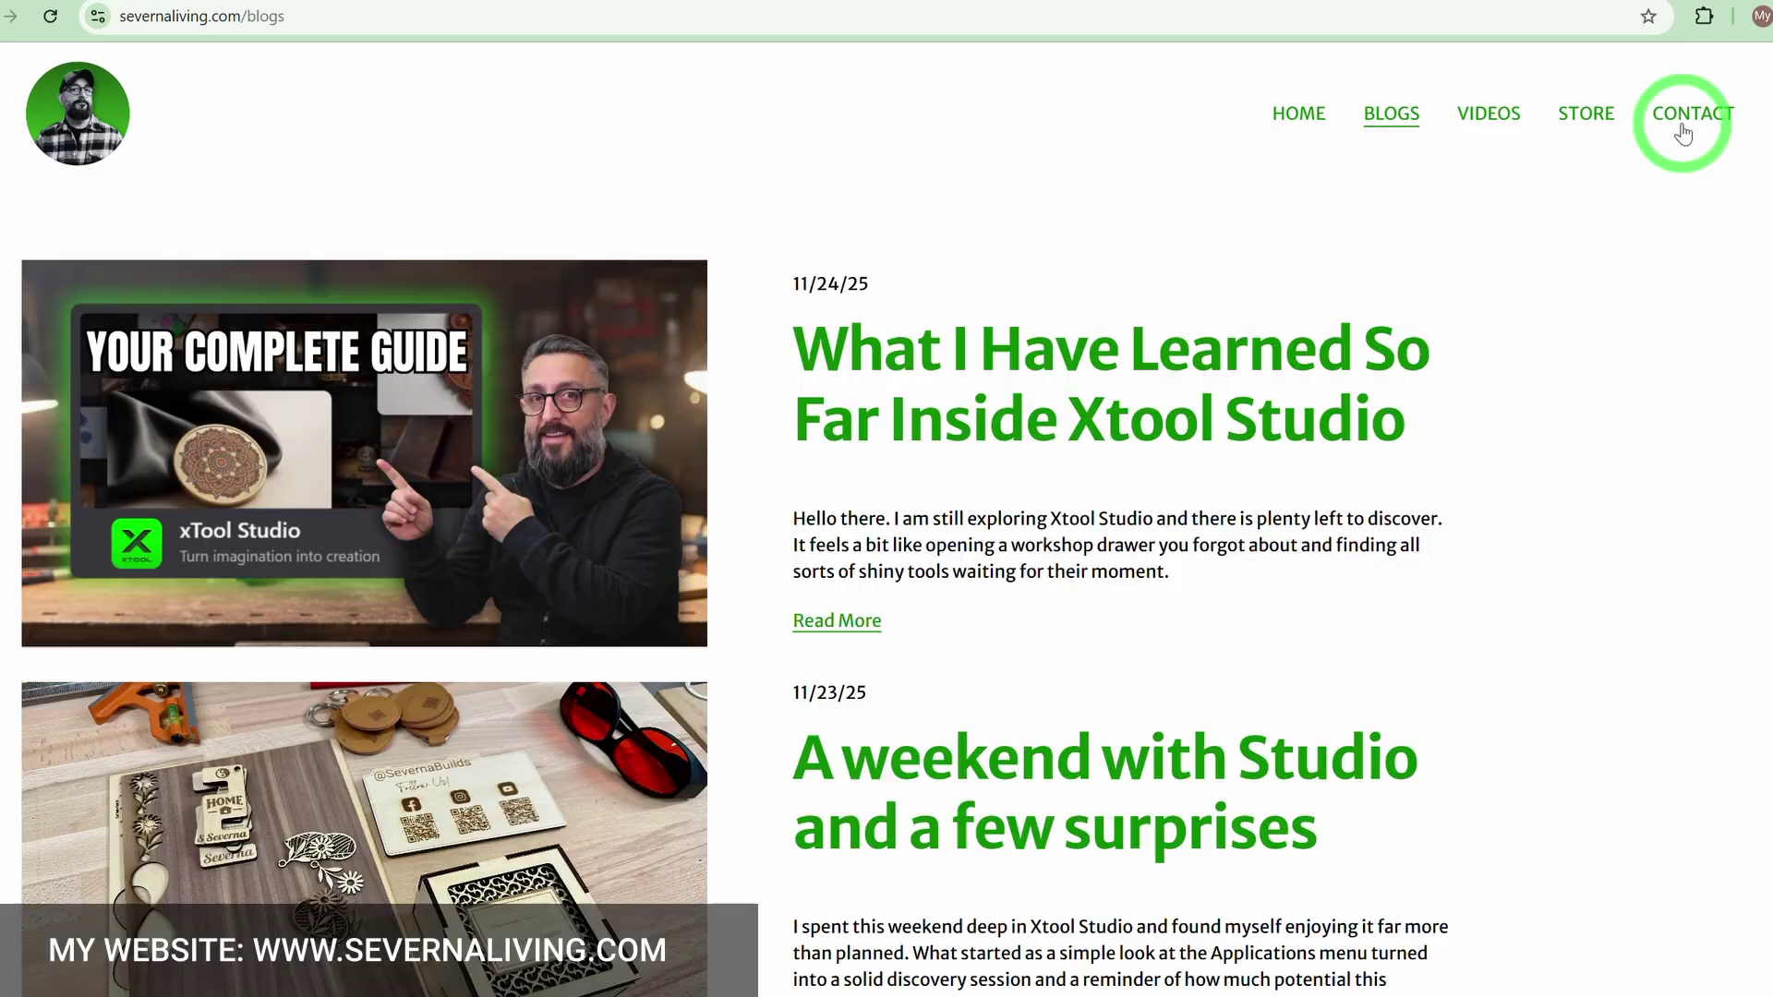
Go to the website's CONTACT page and scroll down through the contact form
left_click(1691, 113)
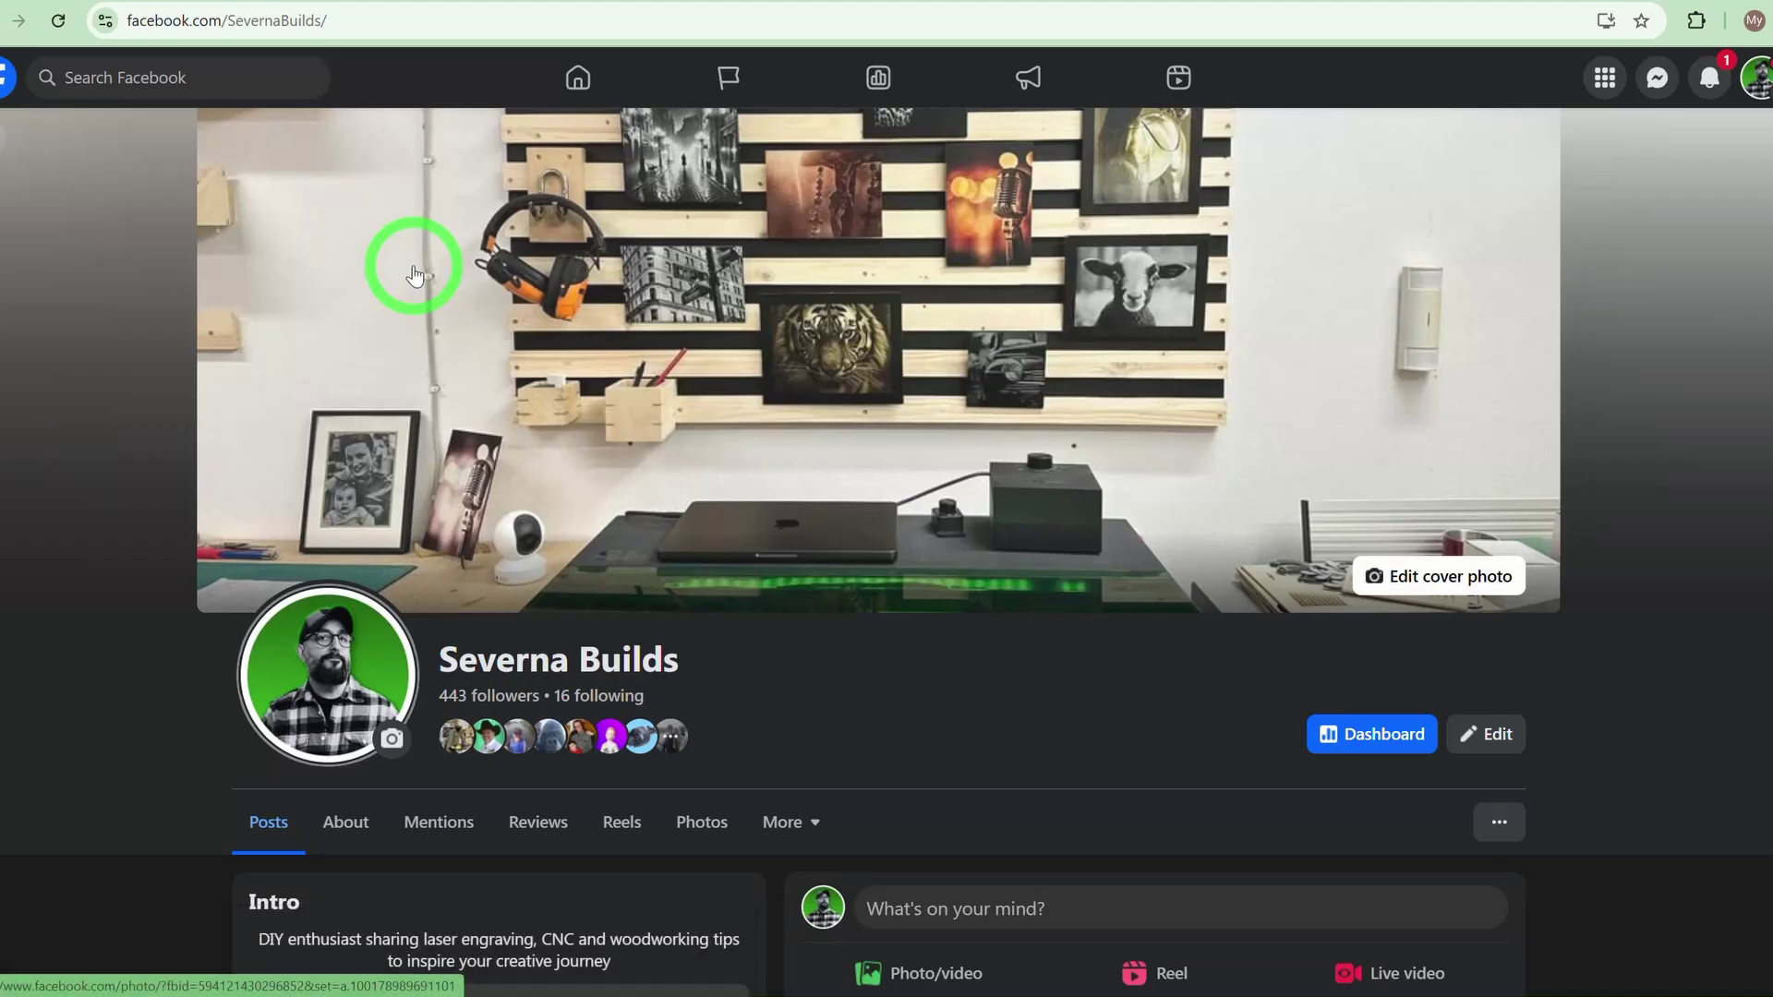
scroll(77, 334, "down", 10)
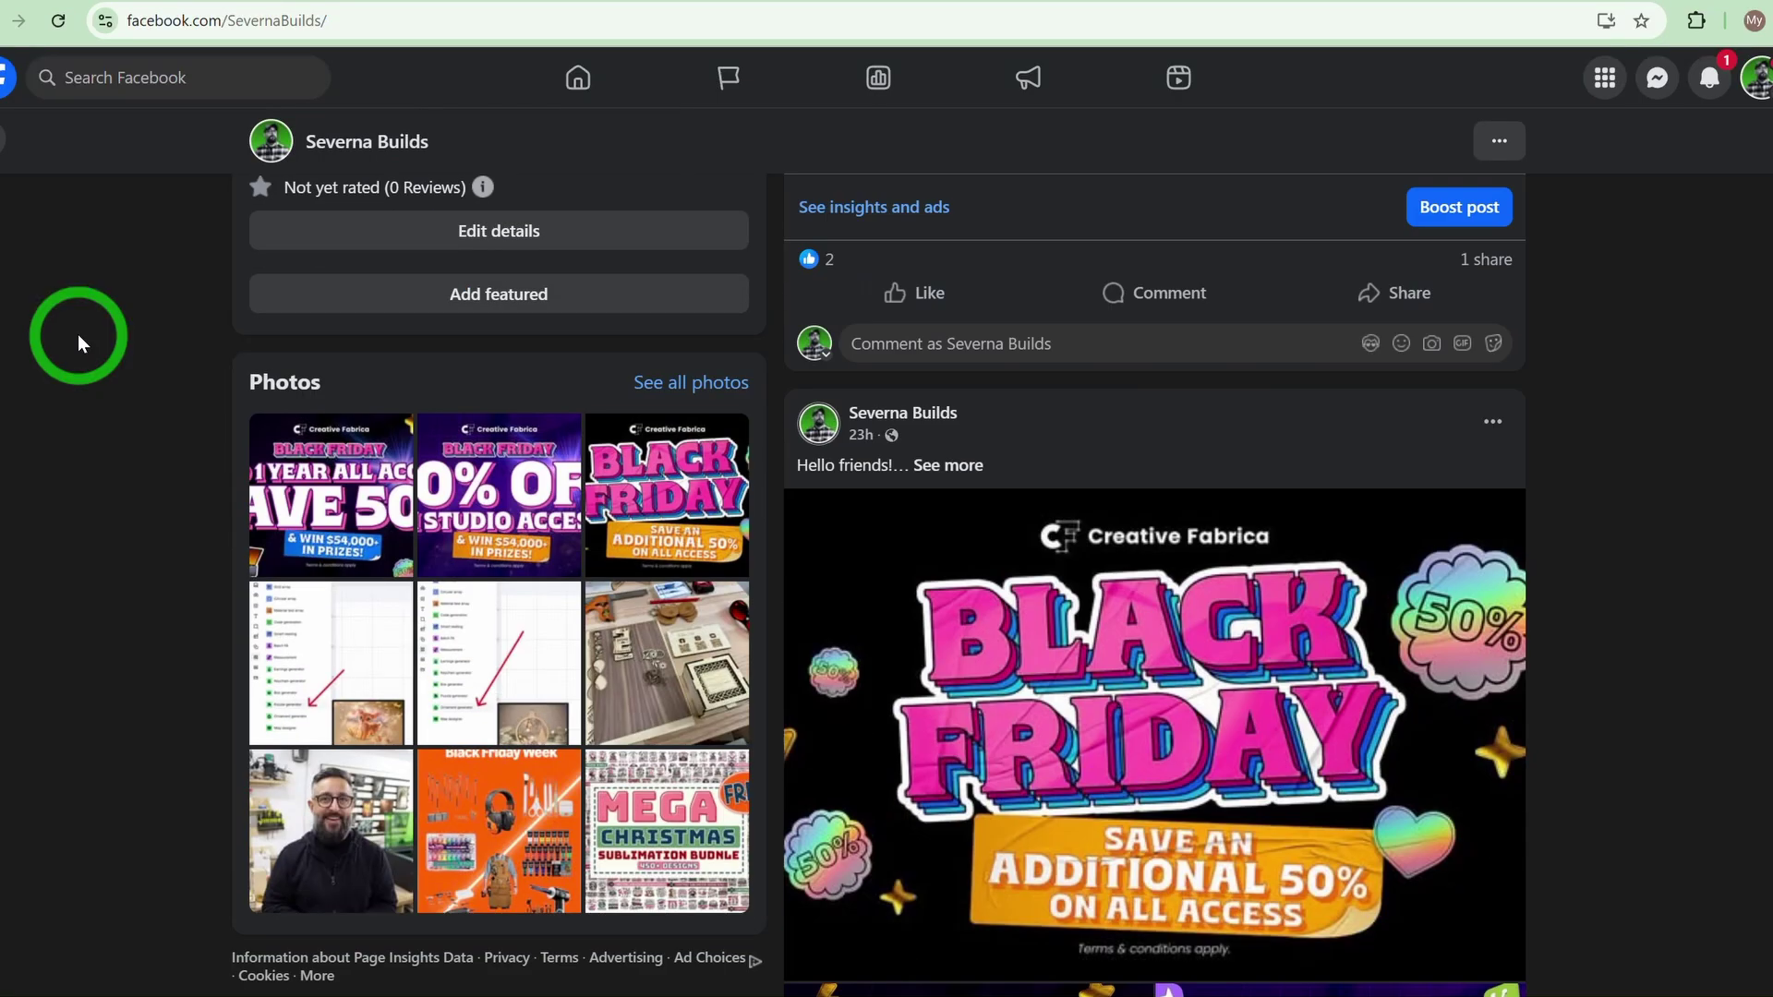
scroll(78, 334, "down", 5)
scroll(77, 334, "down", 12)
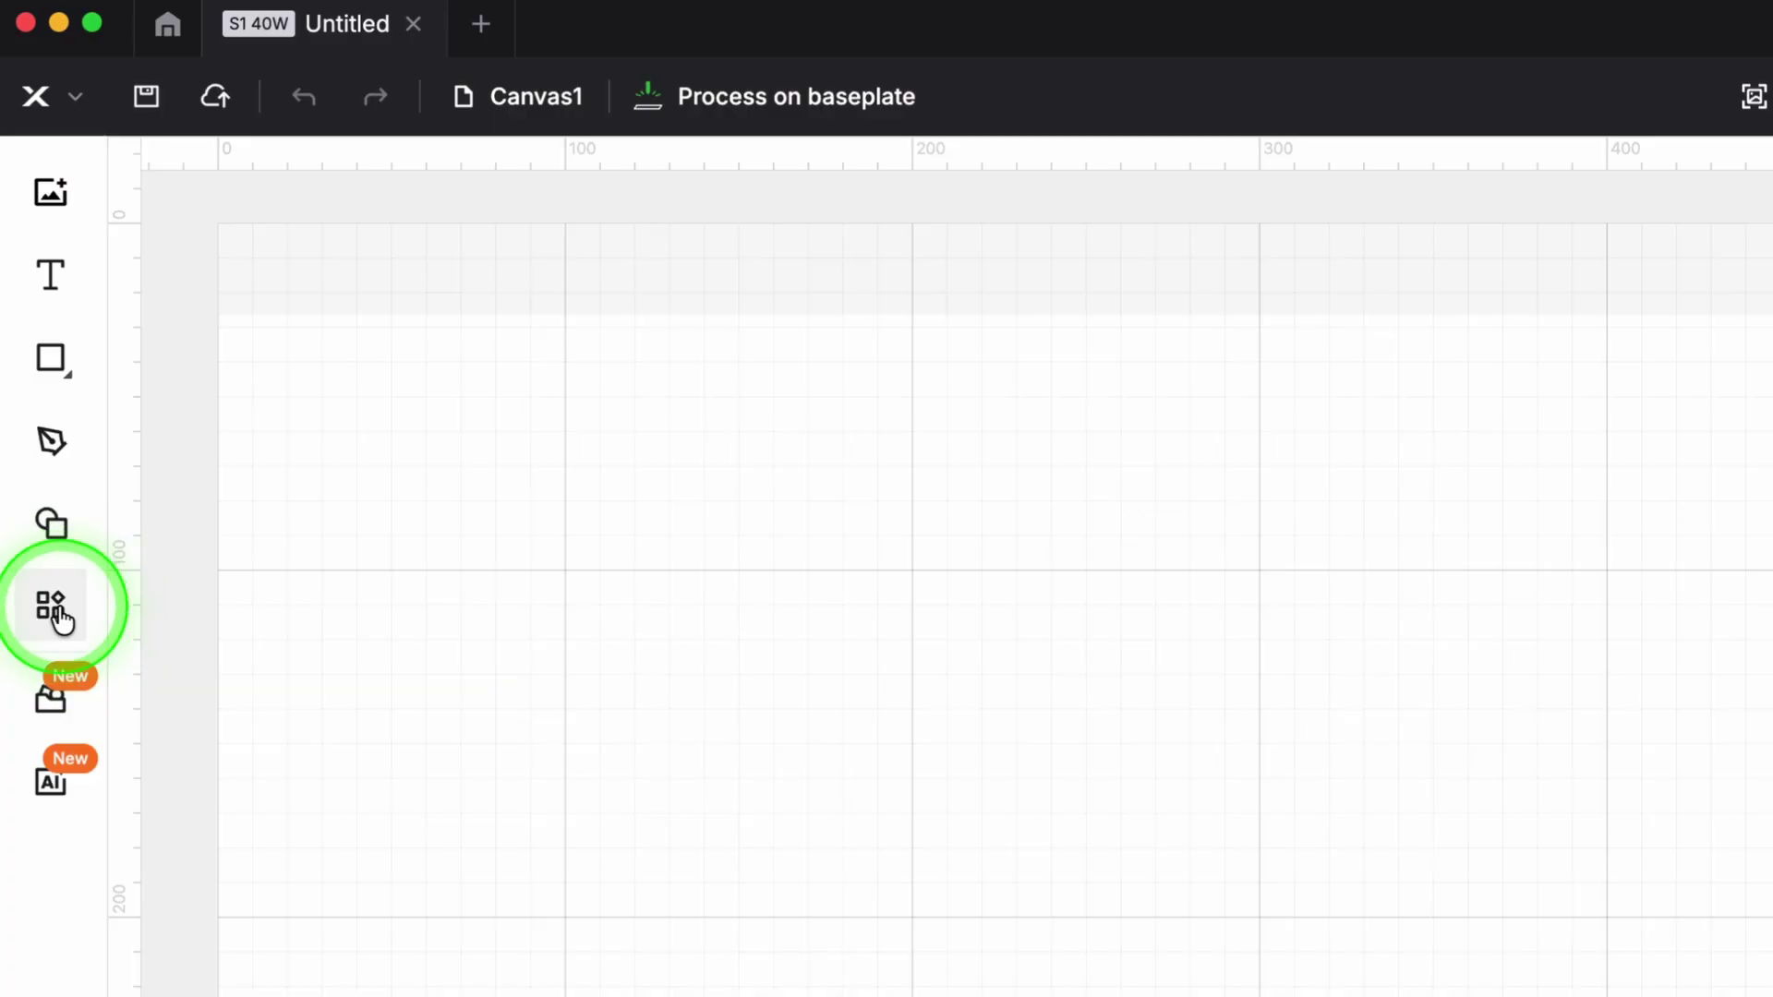
Bring up the Applications panel on the blank xTool Studio canvas
left_click(53, 610)
mouse_move(267, 677)
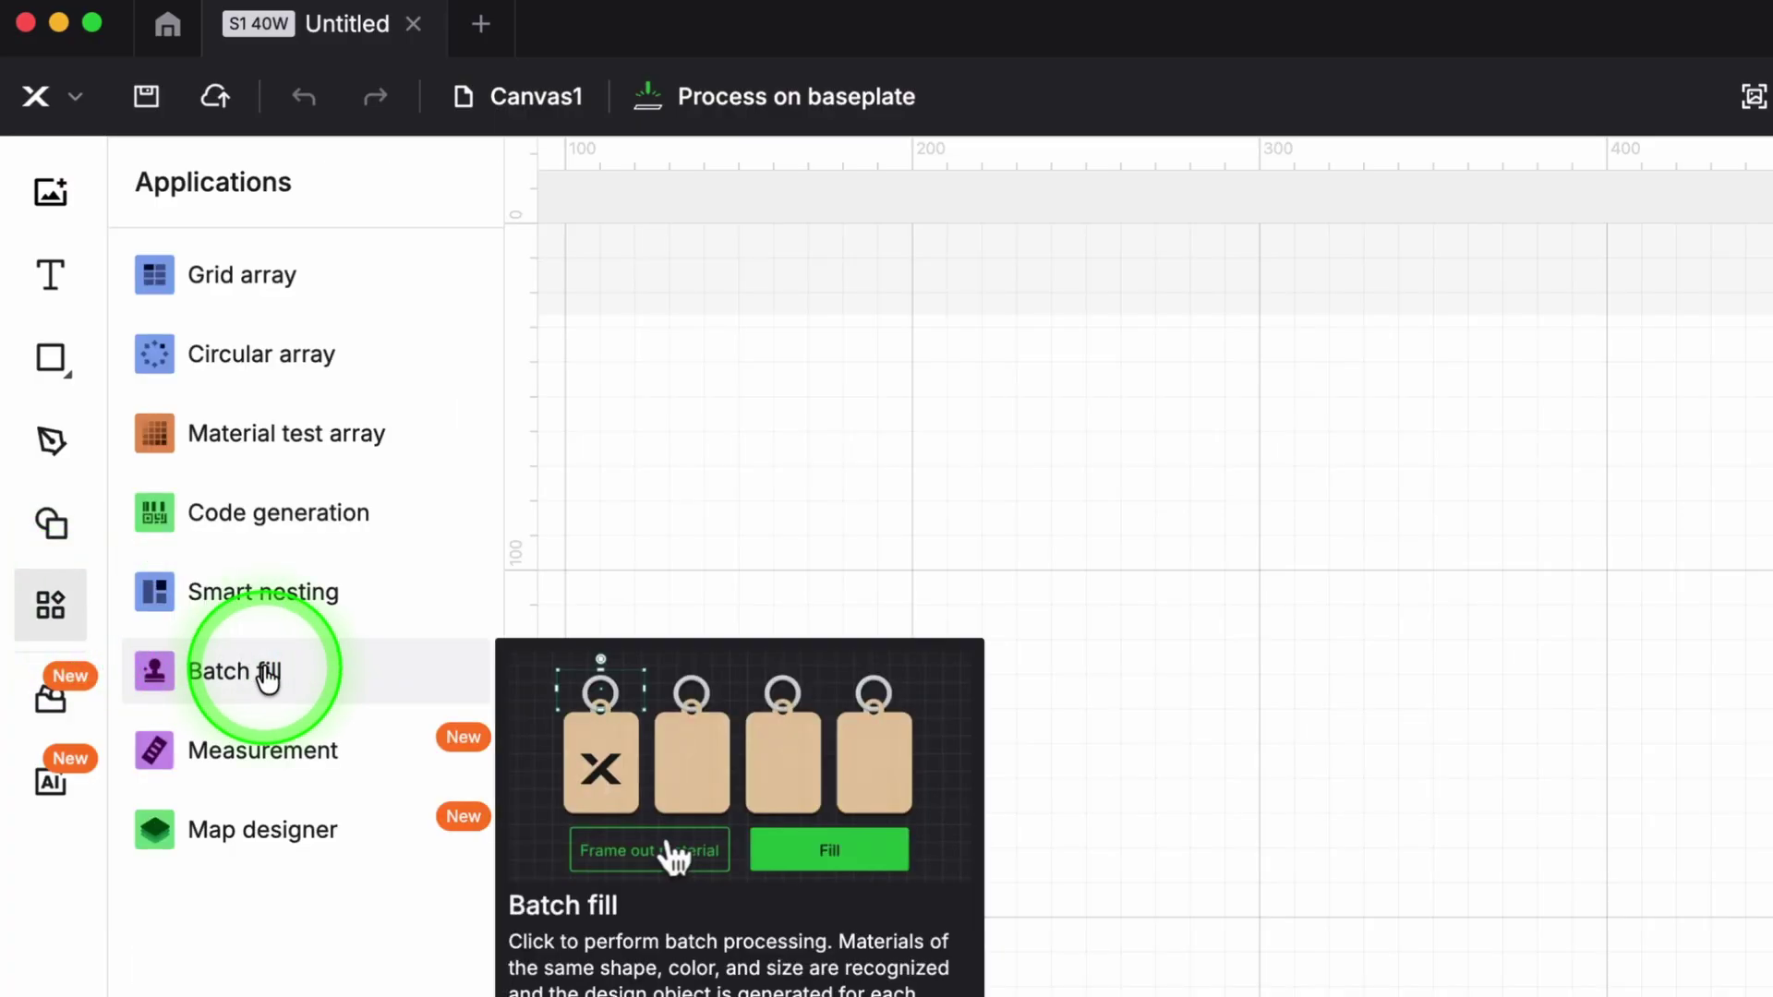